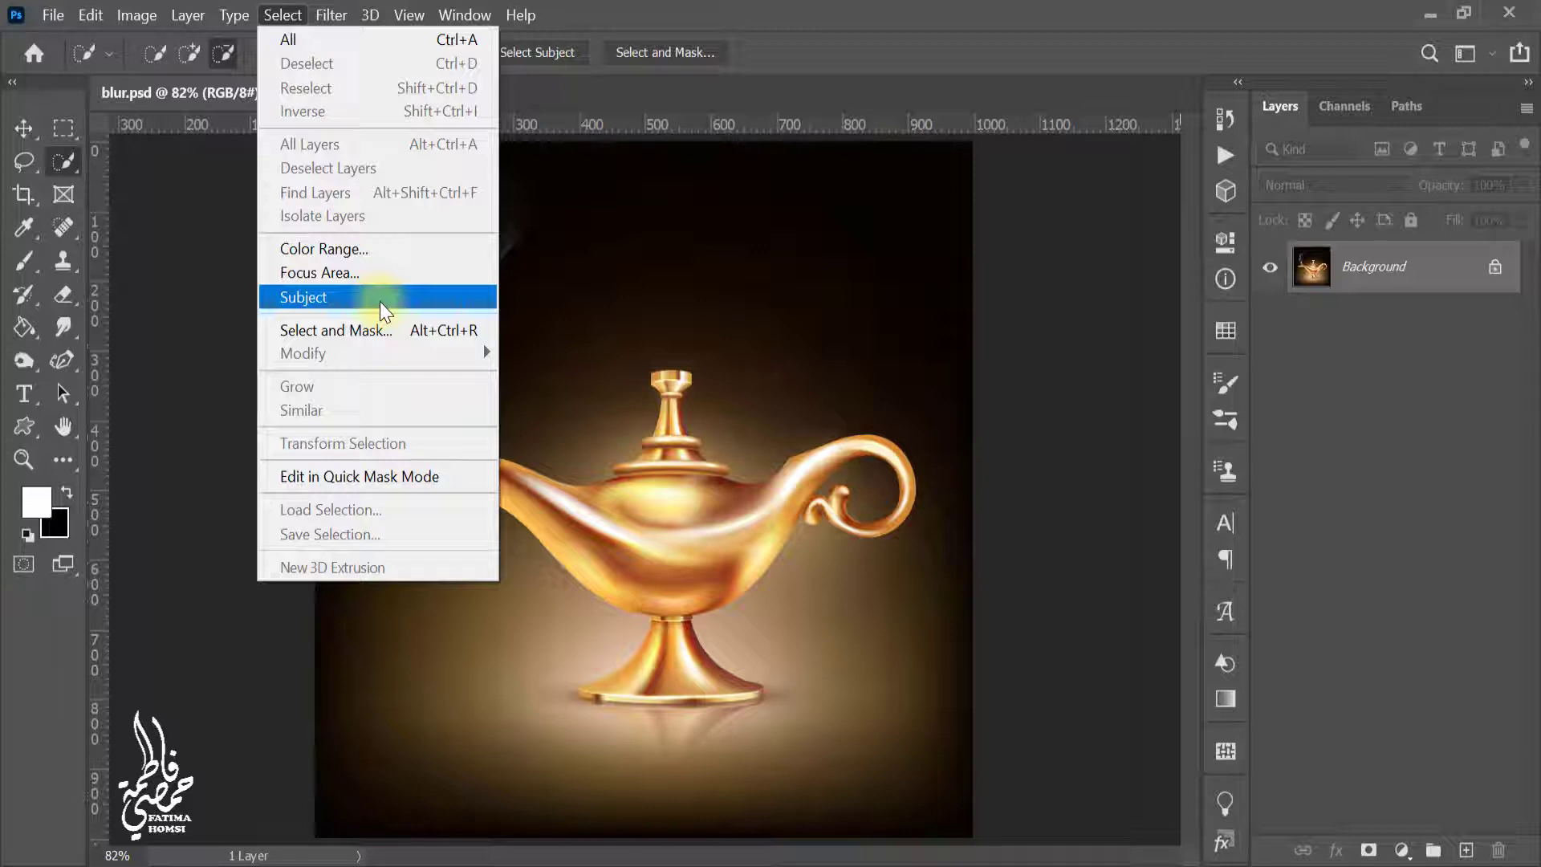
- Select the lamp with Select Subject and add the missed areas inside its base to the selection
{"action": "left_click", "coordinate": [380, 301]}
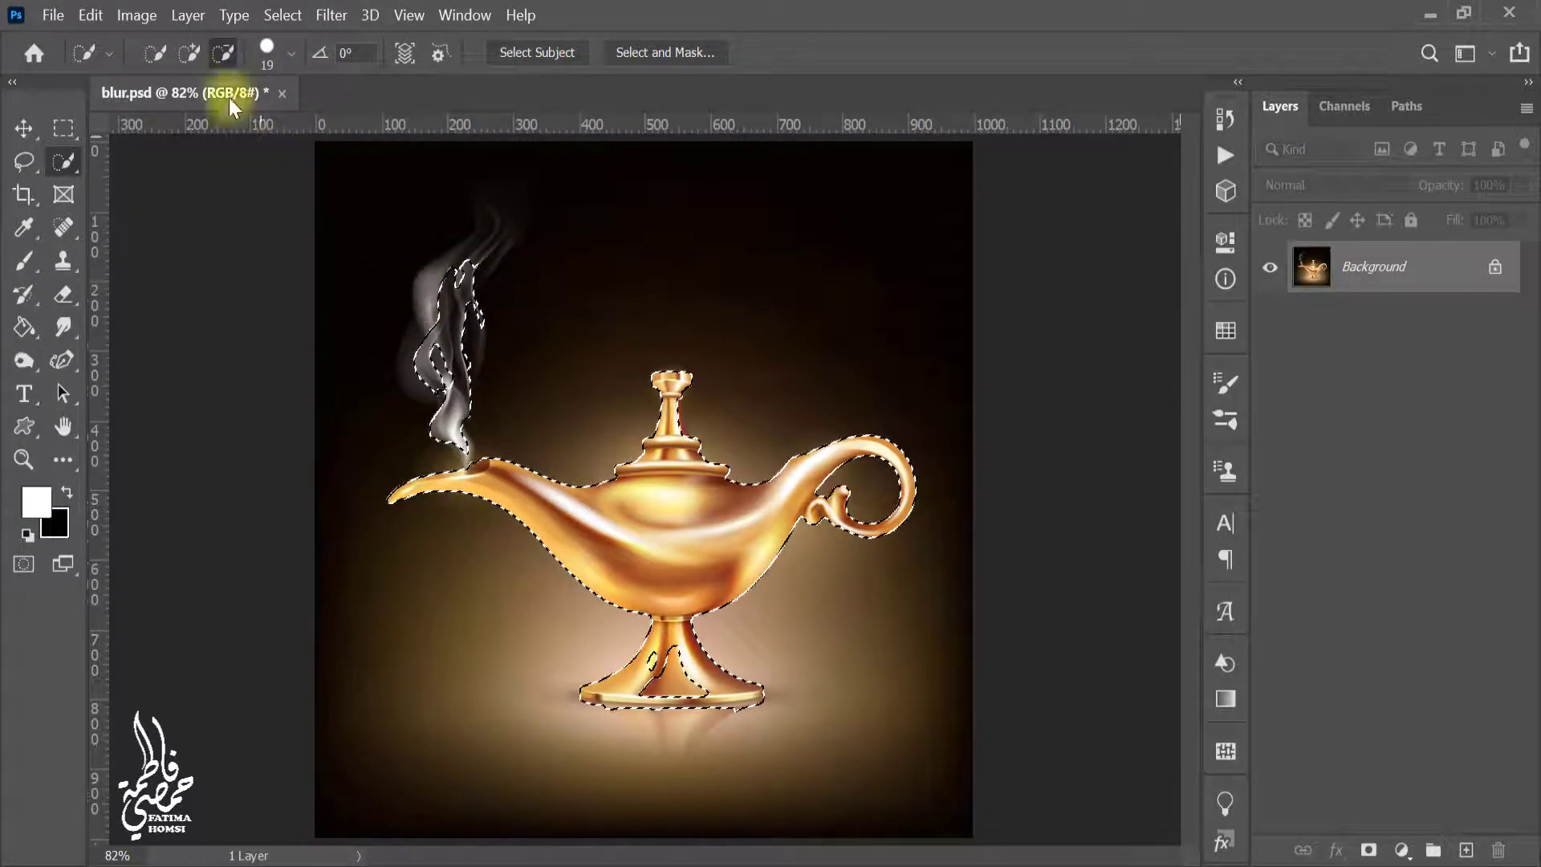
{"action": "scroll", "coordinate": [684, 700], "scroll_direction": "up", "scroll_amount": 2}
{"action": "scroll", "coordinate": [683, 701], "scroll_direction": "up", "scroll_amount": 10}
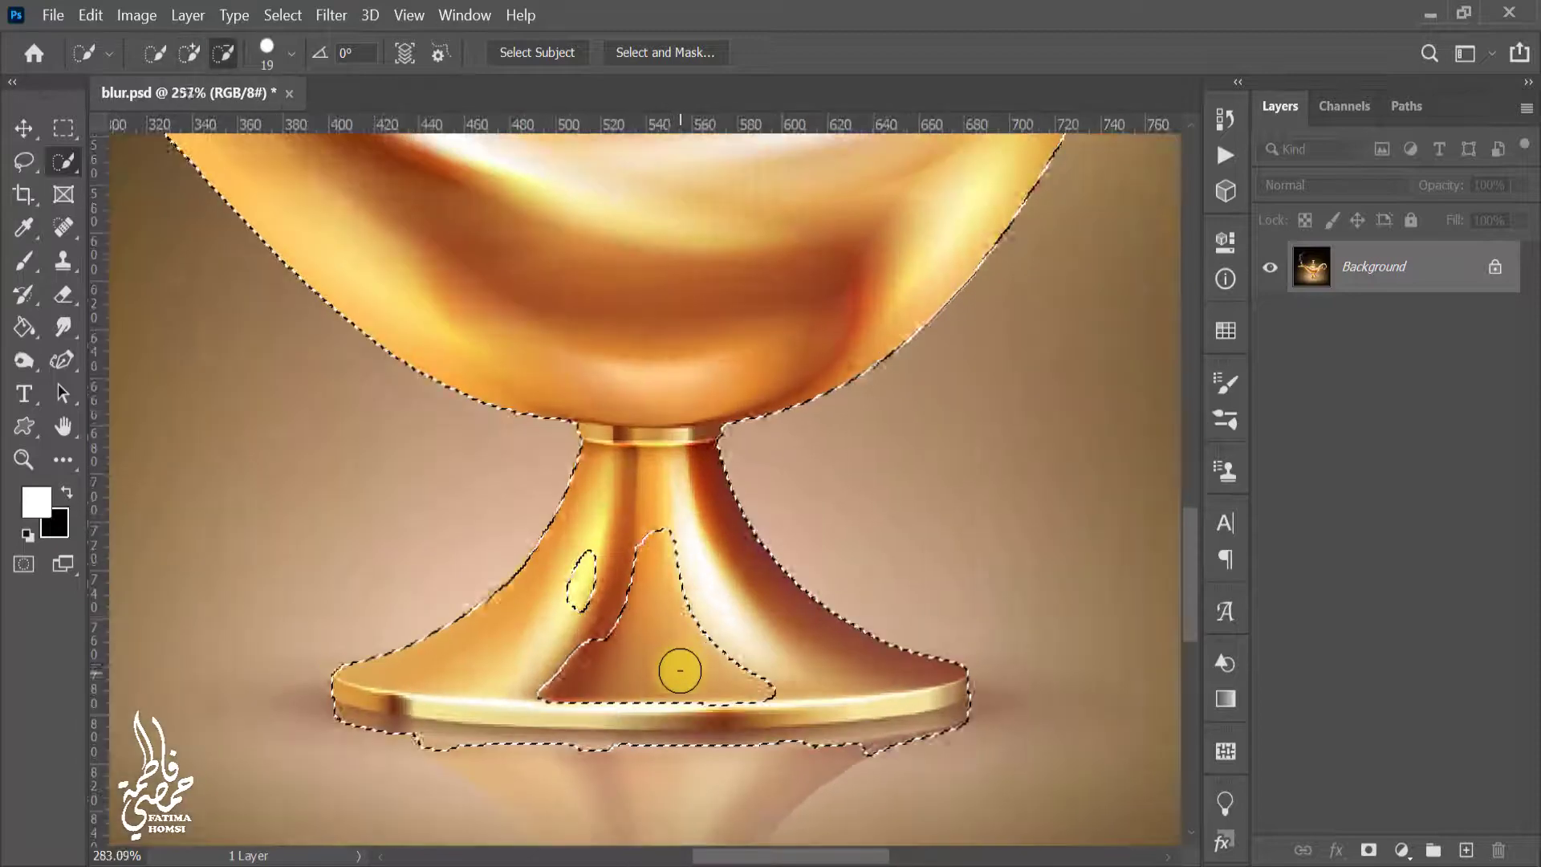
{"action": "left_click_drag", "start_coordinate": [681, 671], "coordinate": [634, 643]}
{"action": "left_click_drag", "start_coordinate": [688, 688], "coordinate": [726, 696]}
{"action": "left_click", "coordinate": [578, 595]}
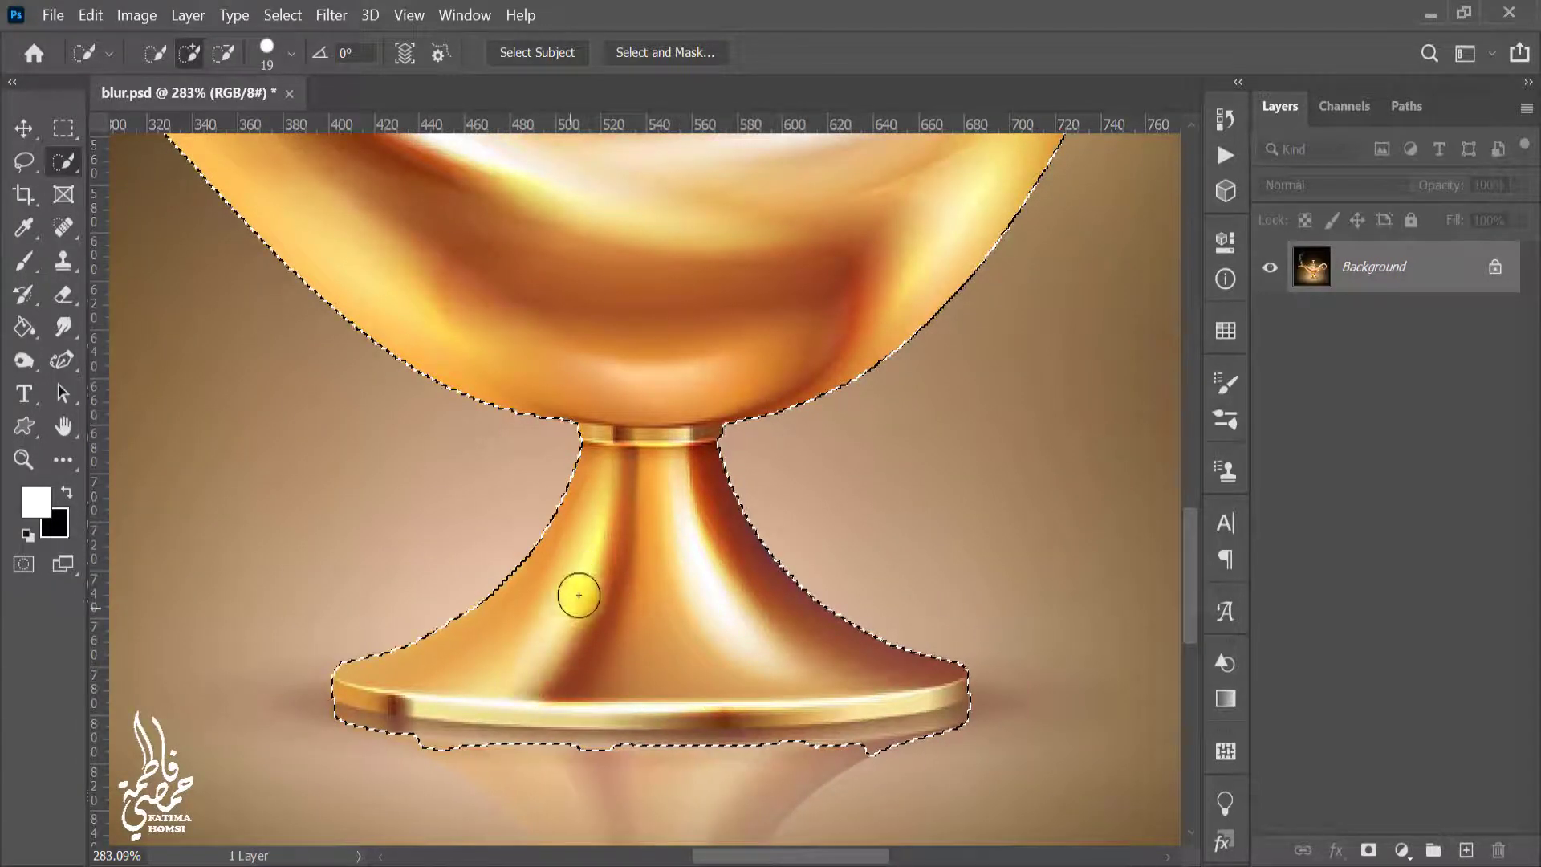
- Touch up the selection along the lid's stem and subtract the smoke above the spout from it
{"action": "scroll", "coordinate": [657, 509], "scroll_direction": "up", "scroll_amount": 4}
{"action": "scroll", "coordinate": [671, 447], "scroll_direction": "down", "scroll_amount": 4}
{"action": "scroll", "coordinate": [587, 379], "scroll_direction": "up", "scroll_amount": 2}
{"action": "scroll", "coordinate": [587, 379], "scroll_direction": "up", "scroll_amount": 2}
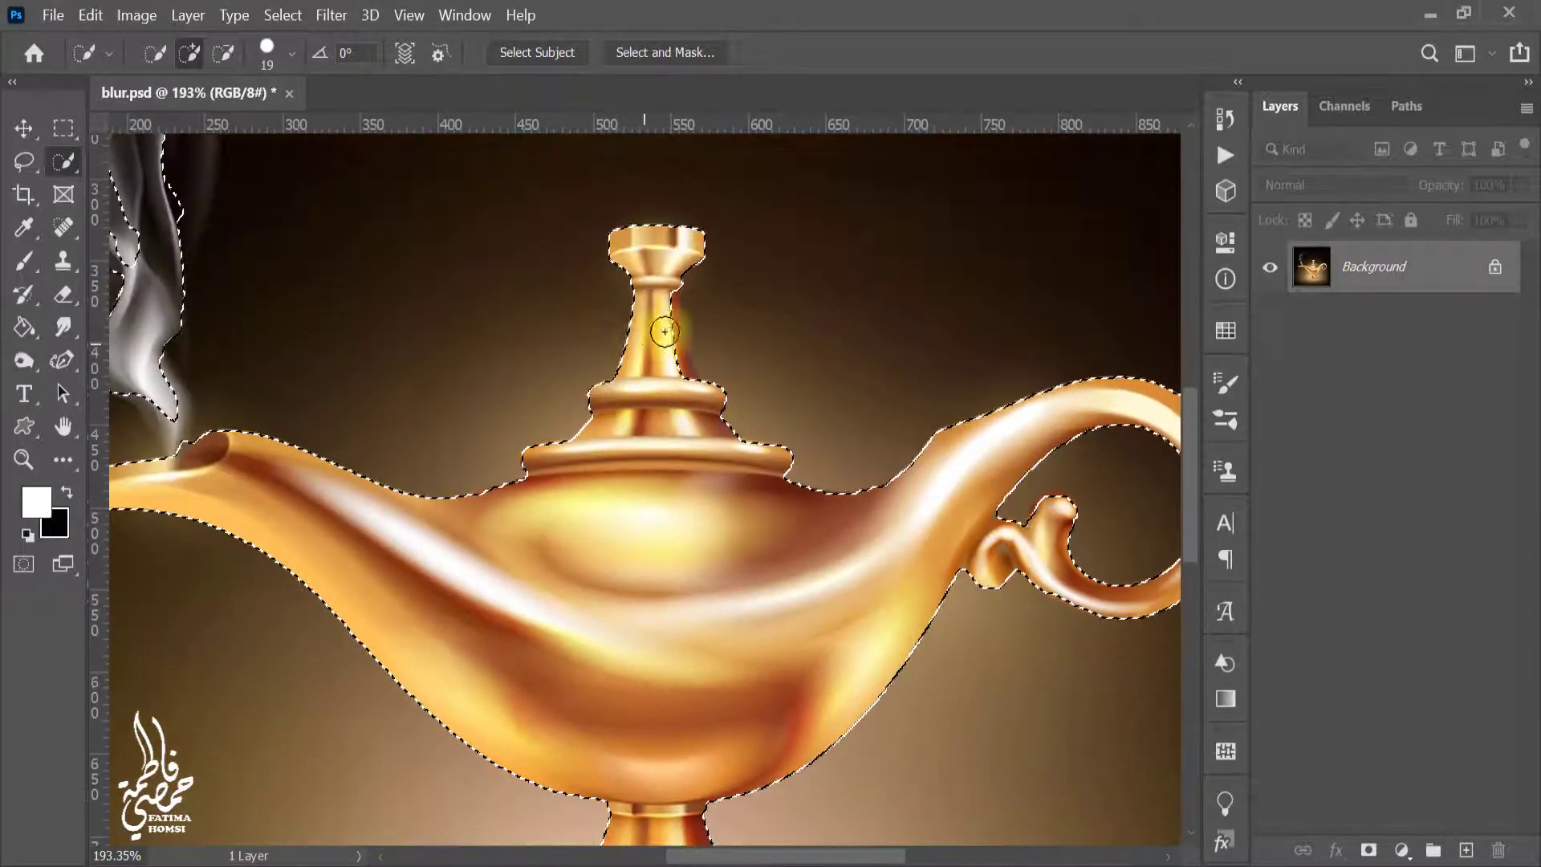
{"action": "scroll", "coordinate": [681, 378], "scroll_direction": "up", "scroll_amount": 9}
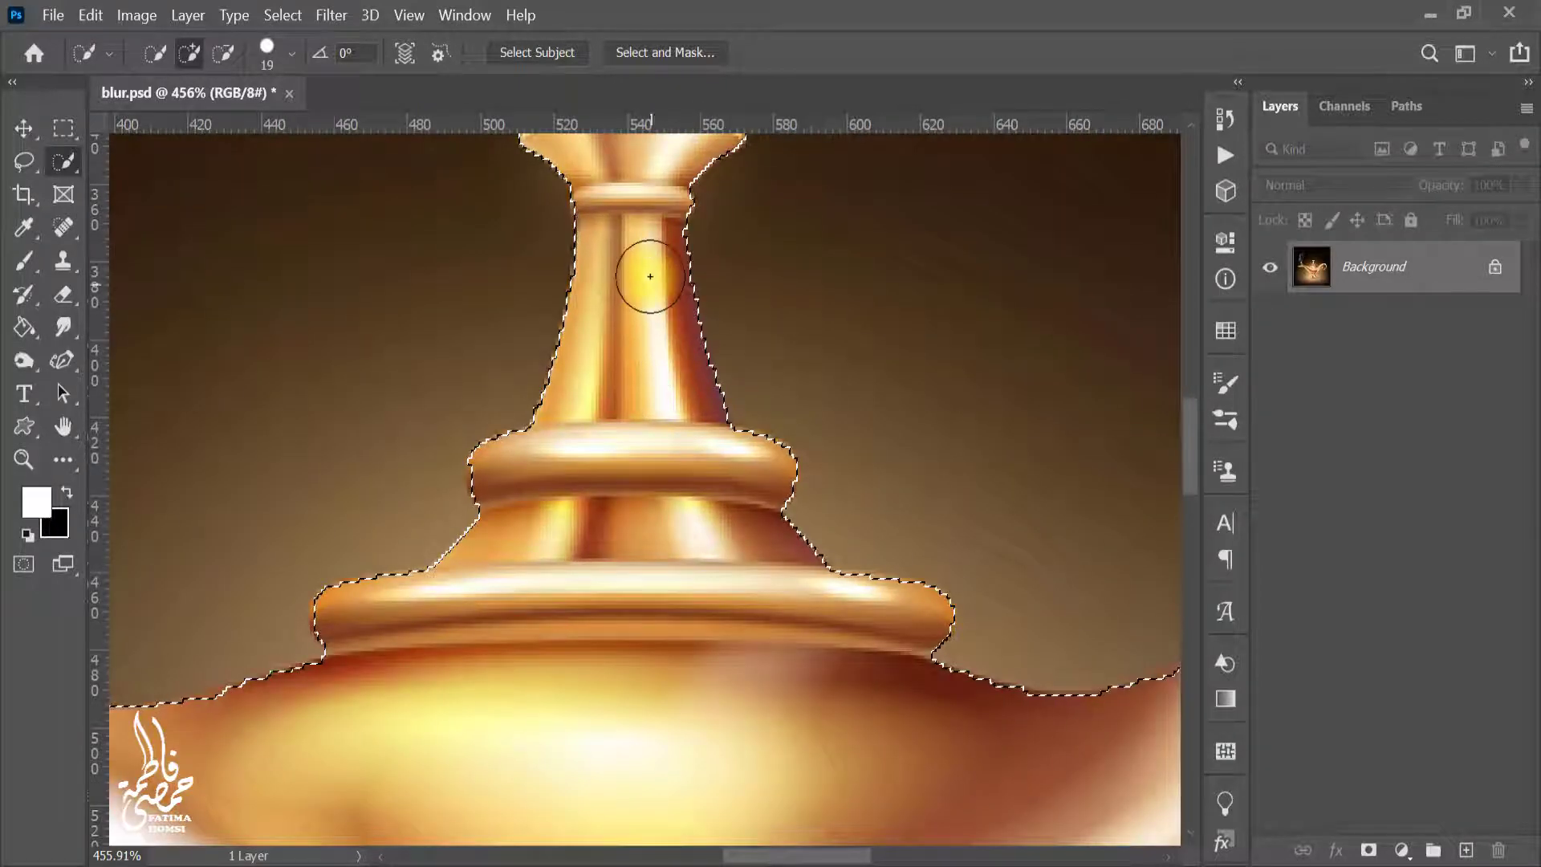
{"action": "scroll", "coordinate": [607, 347], "scroll_direction": "down", "scroll_amount": 13}
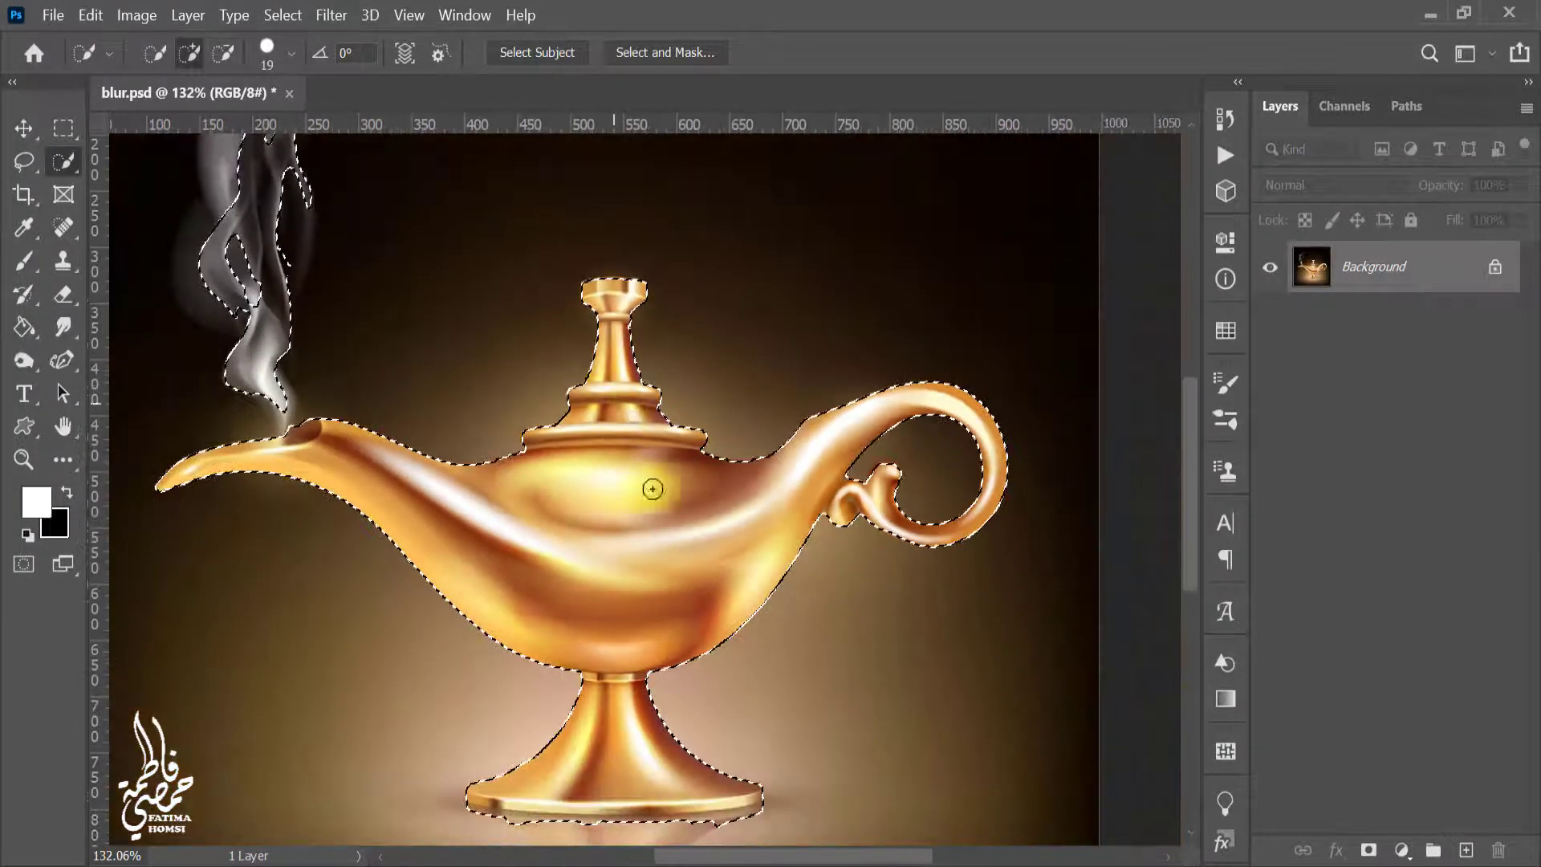
{"action": "scroll", "coordinate": [680, 676], "scroll_direction": "down", "scroll_amount": 3}
{"action": "scroll", "coordinate": [319, 417], "scroll_direction": "up", "scroll_amount": 7}
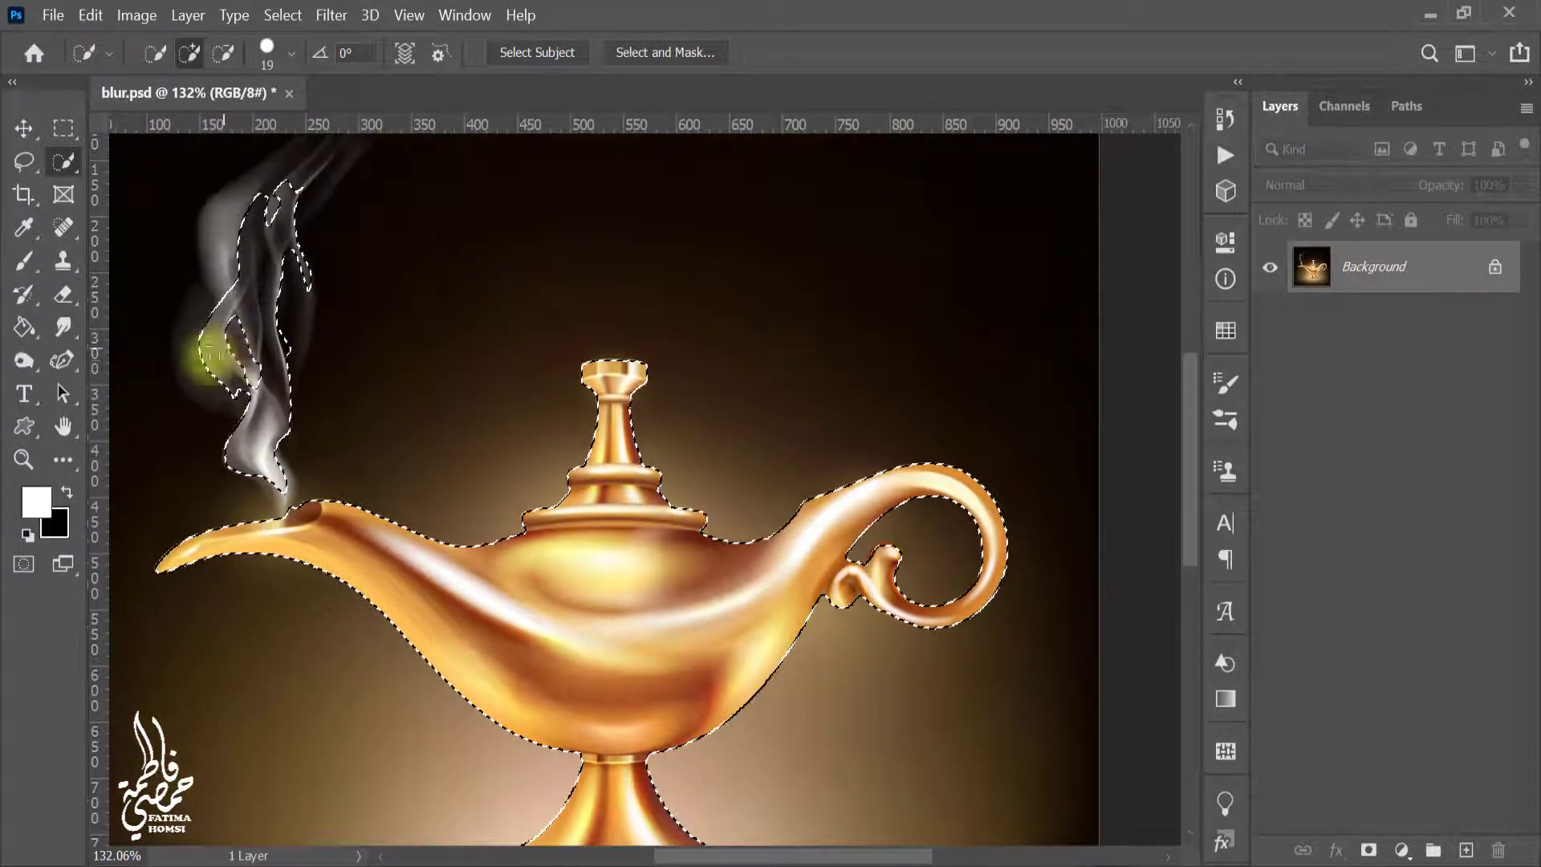
{"action": "left_click", "coordinate": [224, 53]}
{"action": "mouse_move", "coordinate": [276, 152]}
{"action": "left_mouse_down"}
{"action": "mouse_move", "coordinate": [347, 228]}
{"action": "mouse_move", "coordinate": [320, 282]}
{"action": "mouse_move", "coordinate": [183, 372]}
{"action": "mouse_move", "coordinate": [246, 382]}
{"action": "mouse_move", "coordinate": [274, 463]}
{"action": "mouse_move", "coordinate": [229, 442]}
{"action": "mouse_move", "coordinate": [279, 491]}
{"action": "left_mouse_up"}
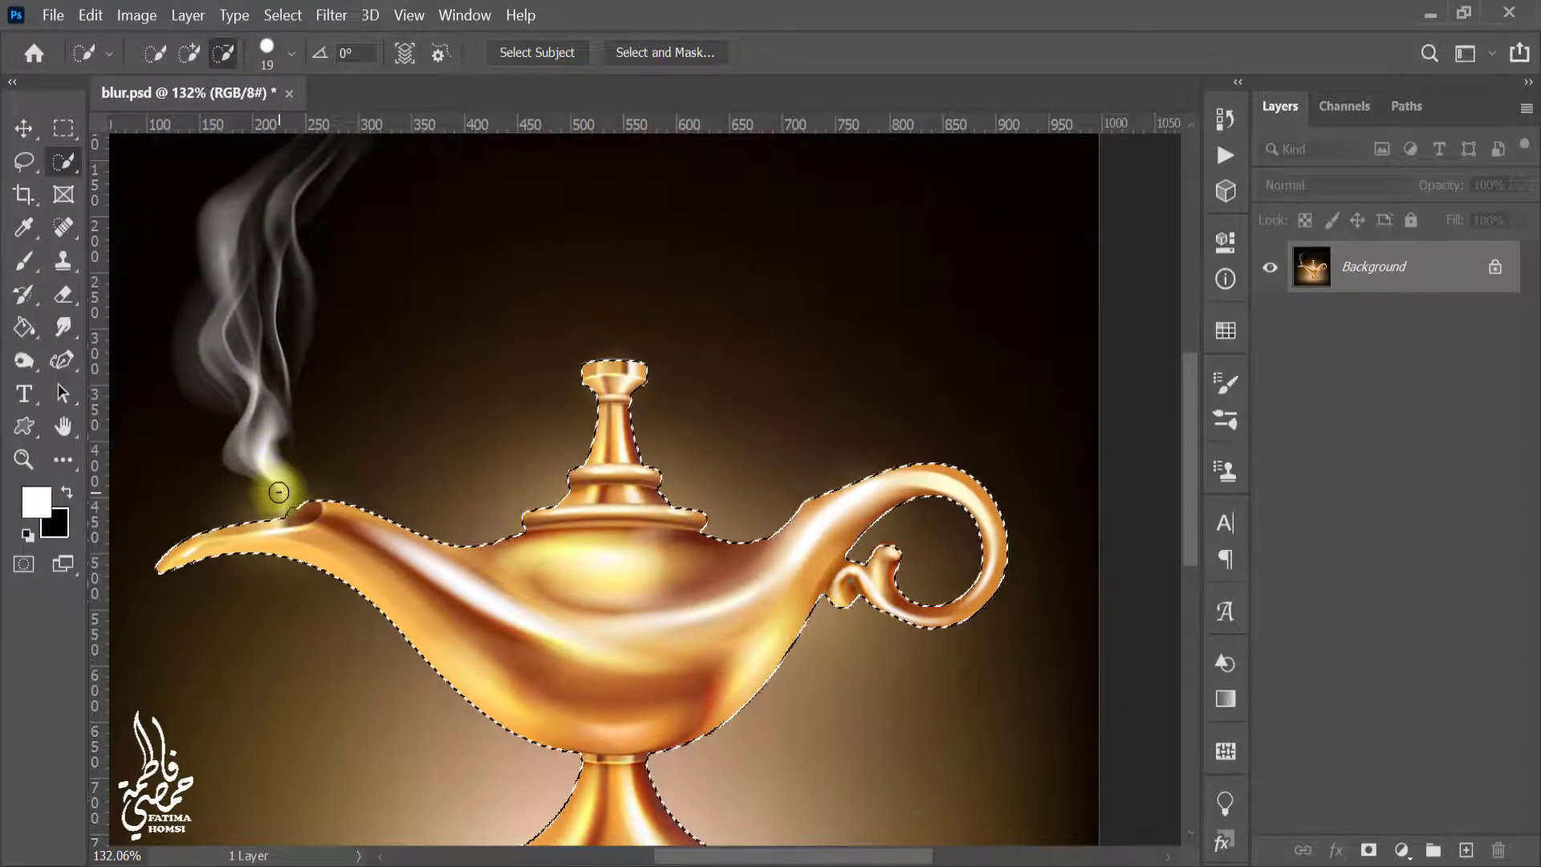
- Add a layer mask from the selection and erase the leftover reflection under the lamp's base with a 28 px brush
{"action": "scroll", "coordinate": [706, 590], "scroll_direction": "down", "scroll_amount": 5}
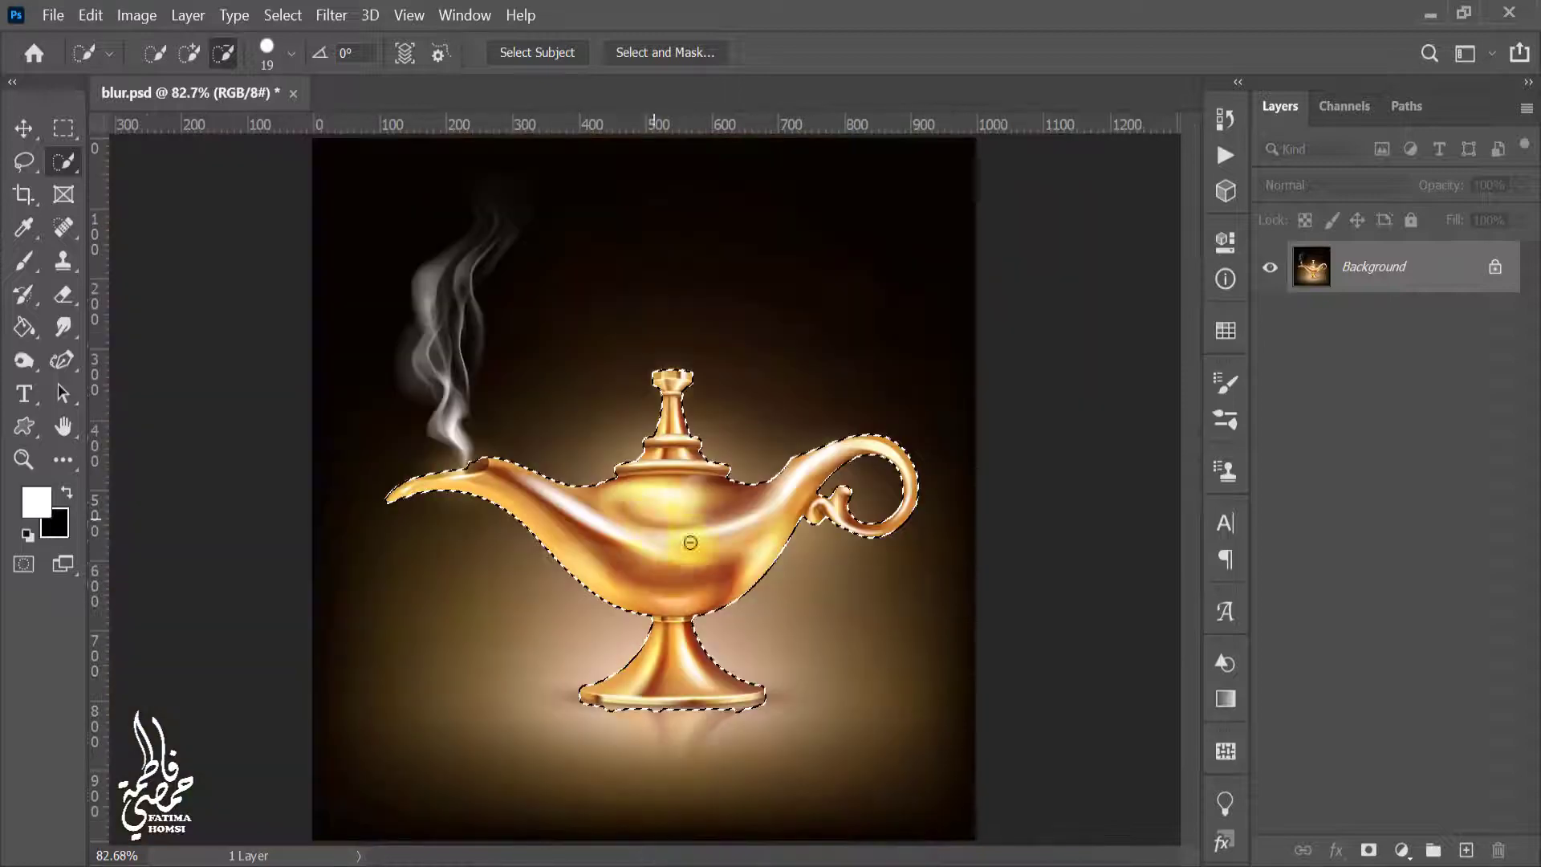
{"action": "left_click", "coordinate": [1368, 850]}
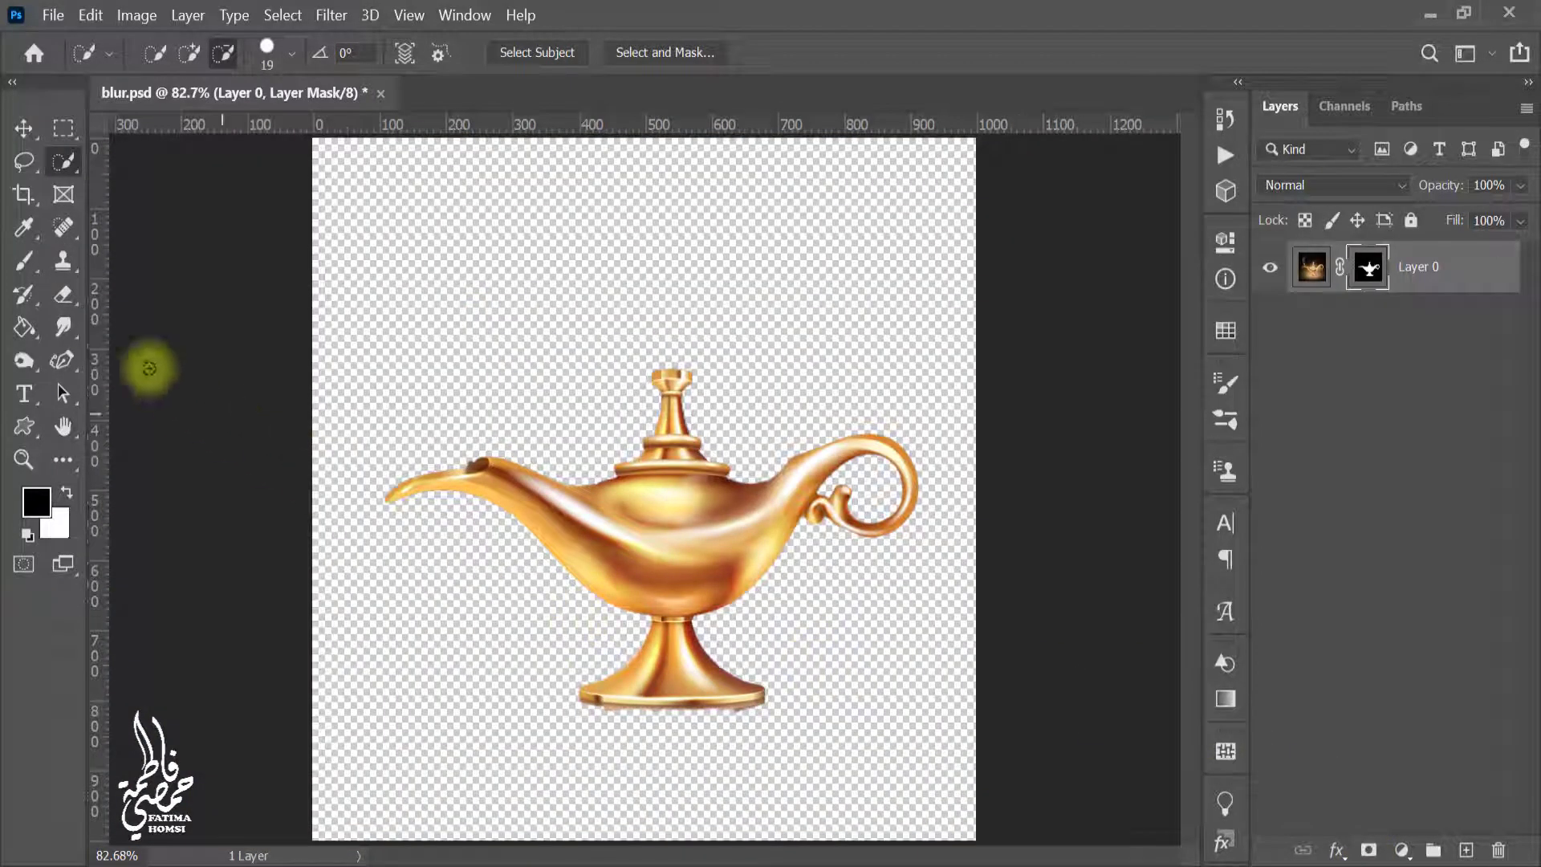
{"action": "left_click", "coordinate": [63, 295]}
{"action": "left_click", "coordinate": [66, 492]}
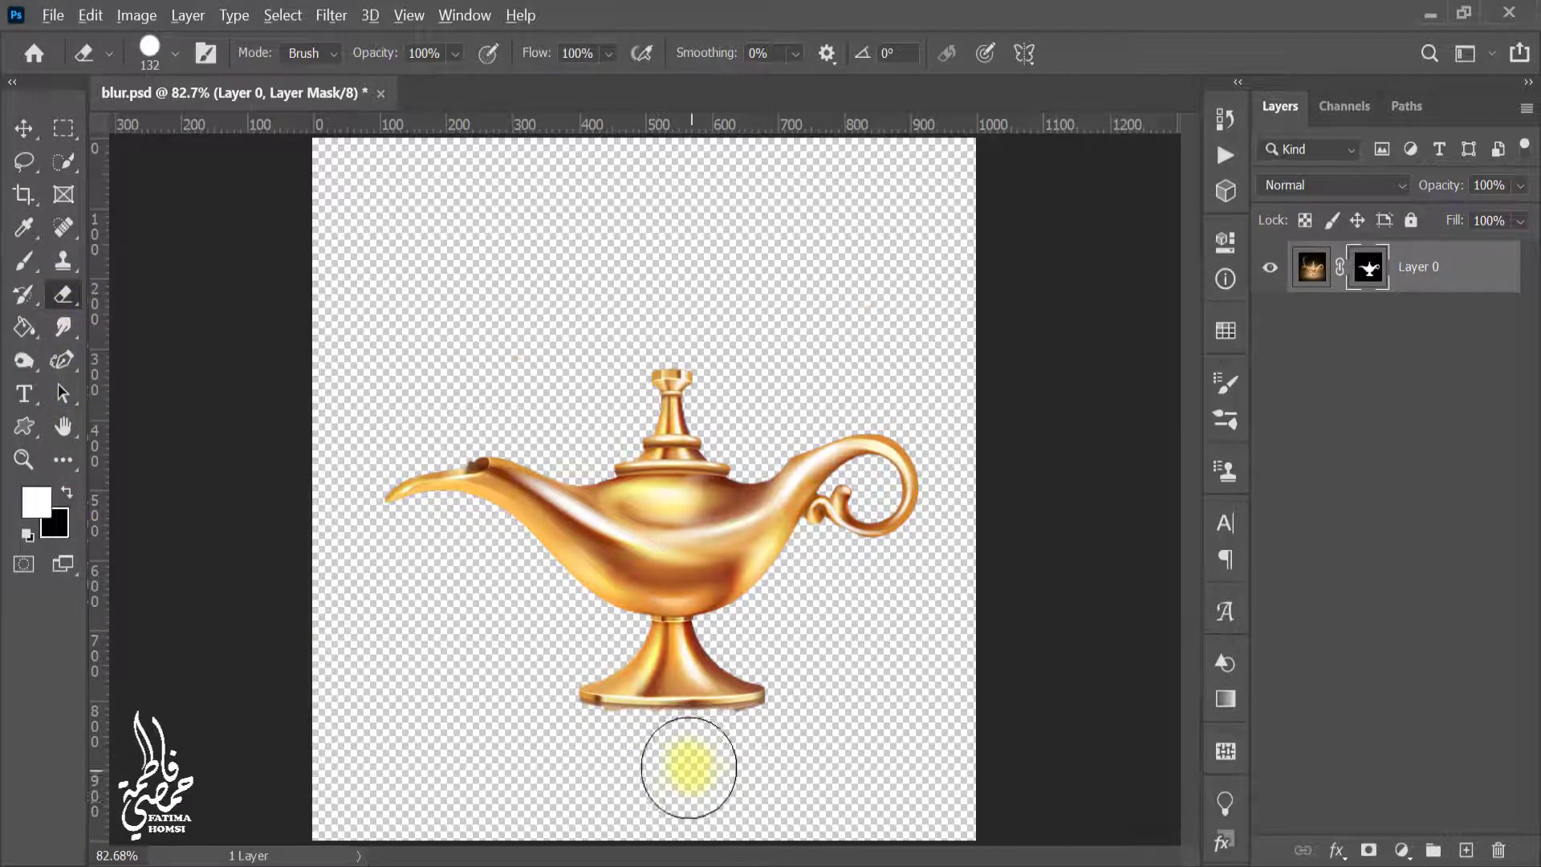
{"action": "scroll", "coordinate": [689, 767], "scroll_direction": "up", "scroll_amount": 14}
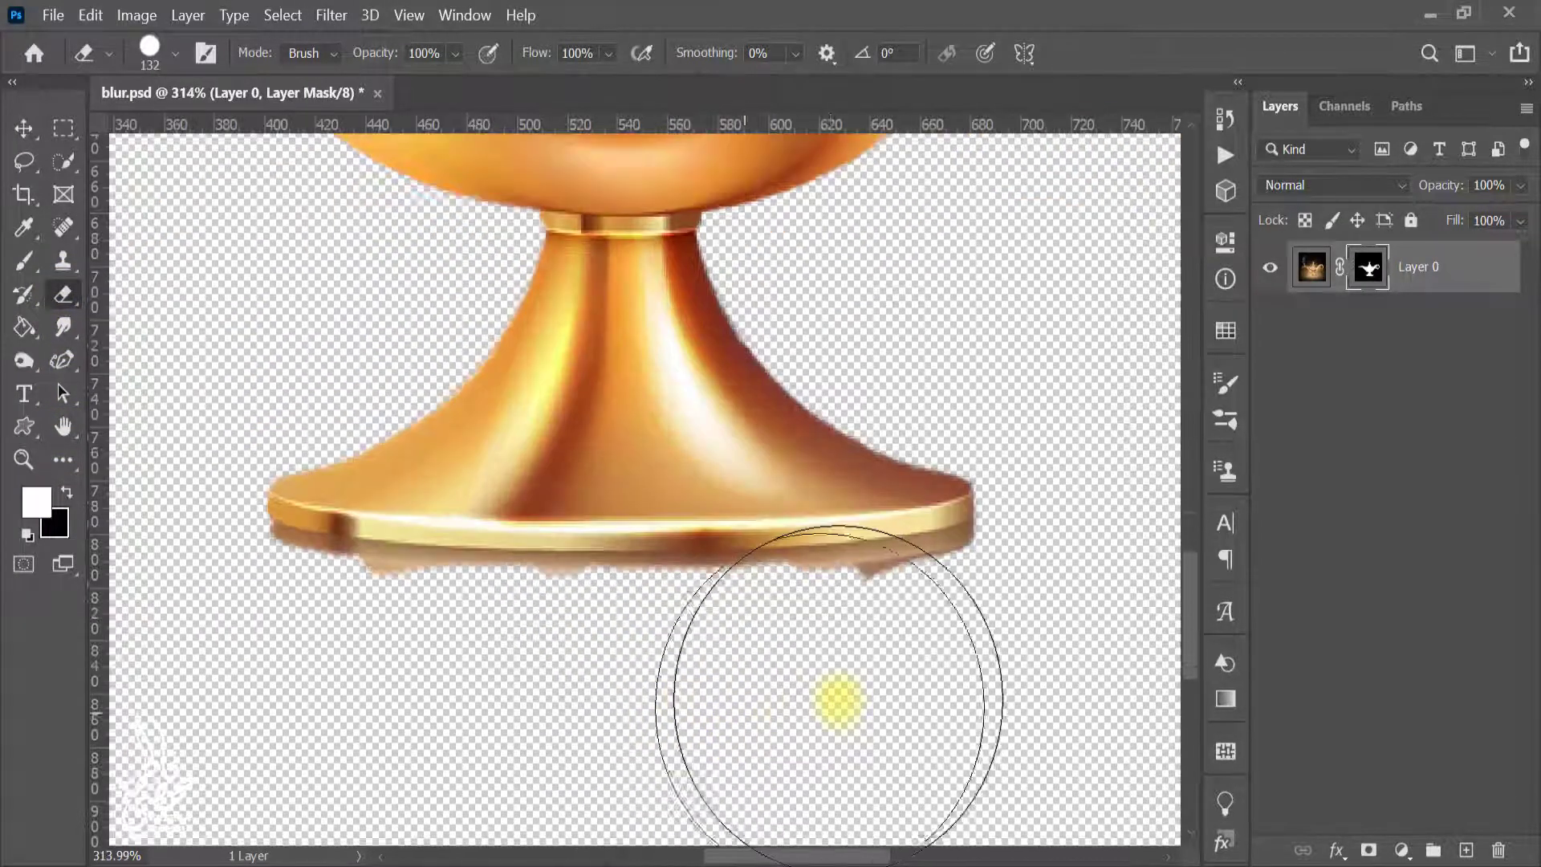
{"action": "left_click_drag", "start_coordinate": [838, 699], "coordinate": [694, 698]}
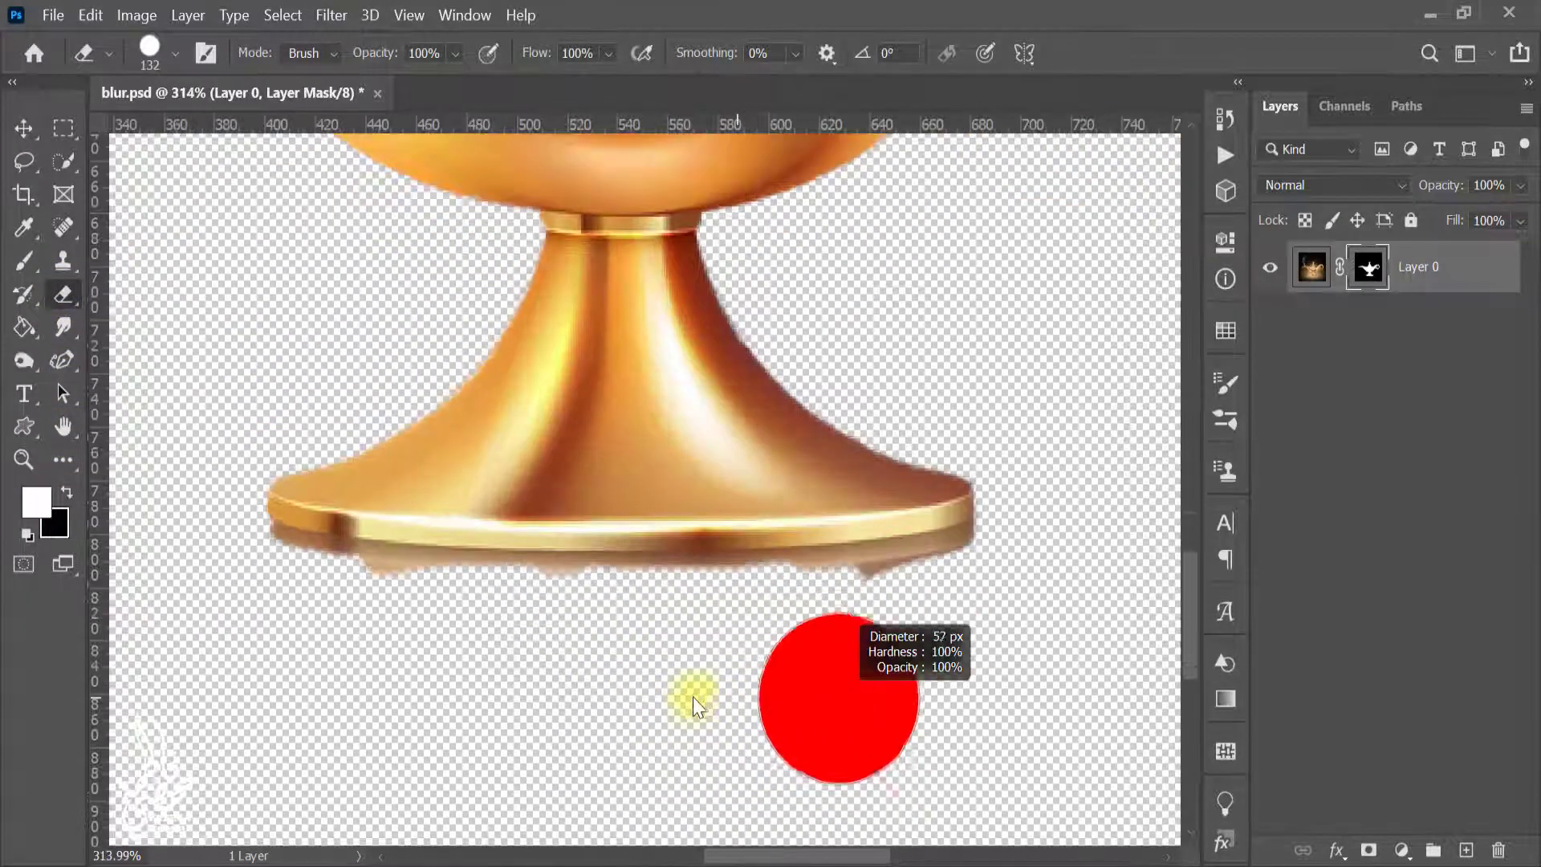
{"action": "mouse_move", "coordinate": [956, 612]}
{"action": "left_mouse_down"}
{"action": "mouse_move", "coordinate": [977, 571]}
{"action": "mouse_move", "coordinate": [686, 603]}
{"action": "mouse_move", "coordinate": [305, 592]}
{"action": "left_mouse_up"}
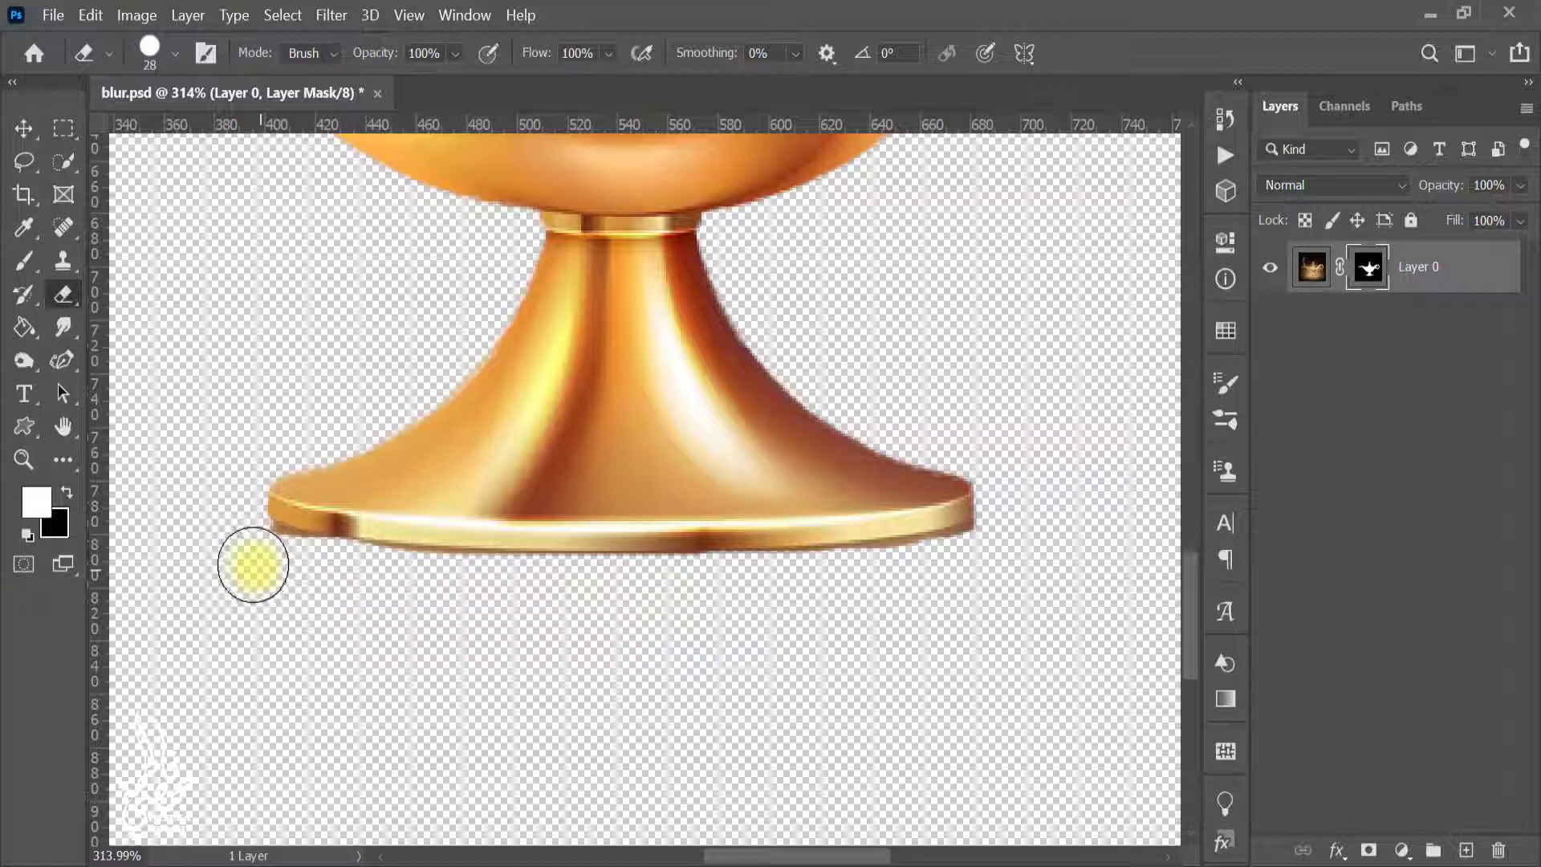
{"action": "scroll", "coordinate": [976, 680], "scroll_direction": "down", "scroll_amount": 5}
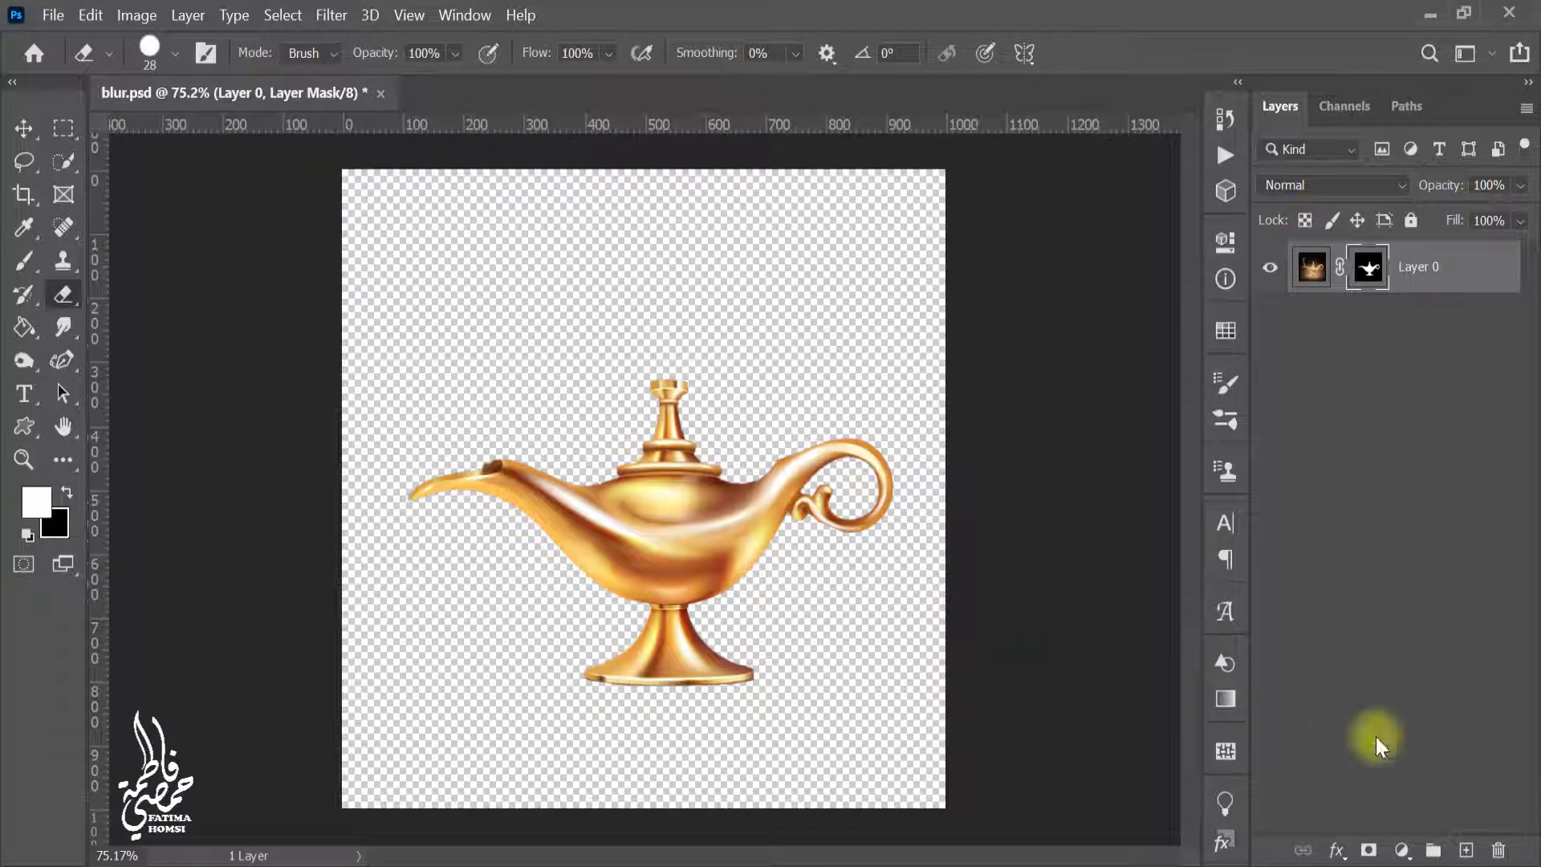
- Add a black Solid Color fill layer and place it beneath the masked lamp layer
{"action": "left_click", "coordinate": [1402, 851]}
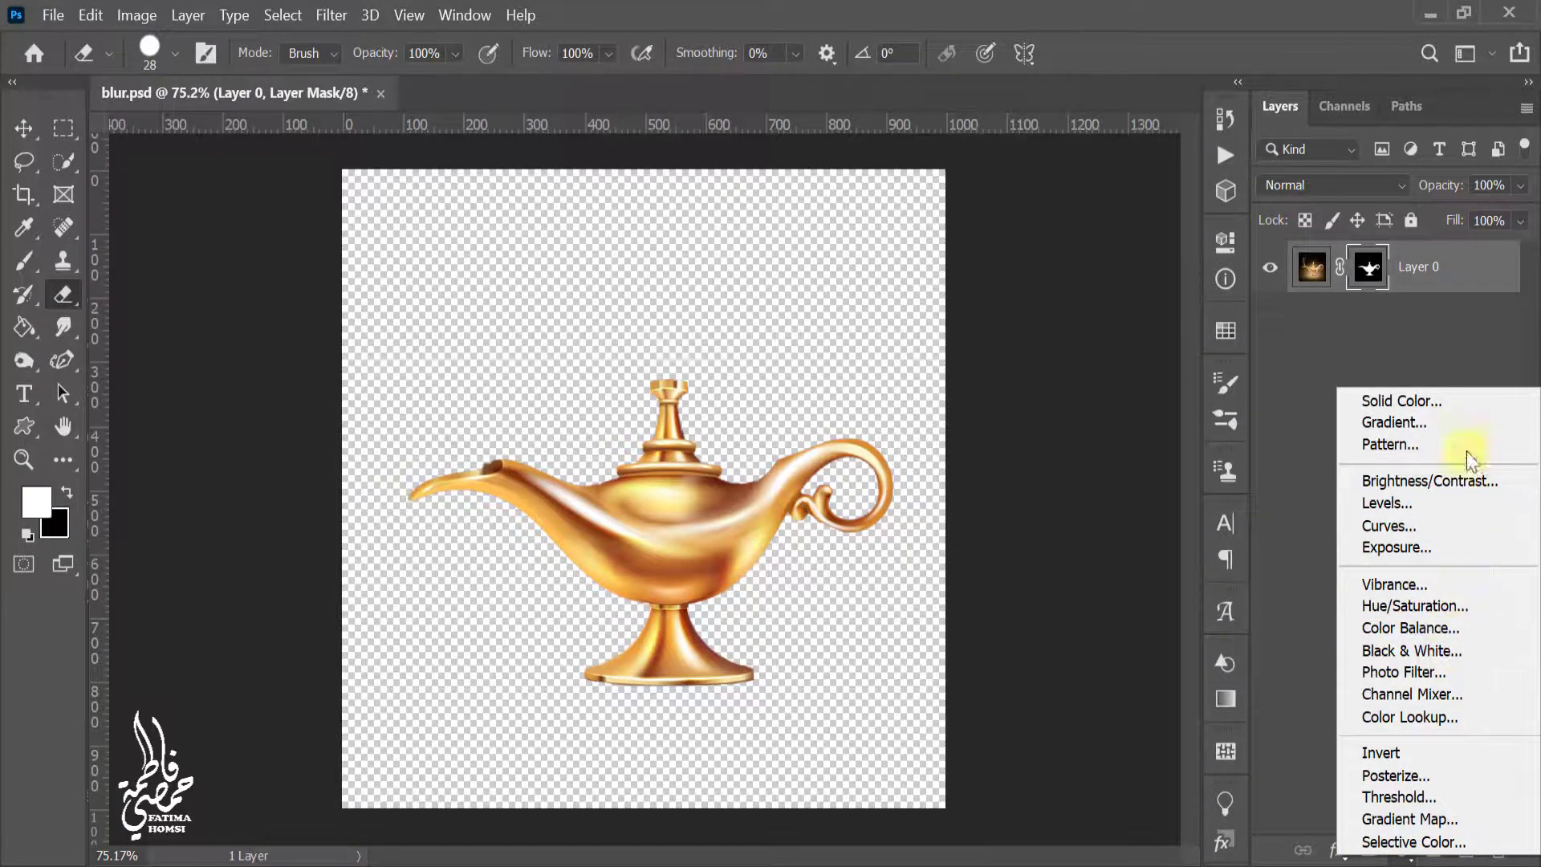
{"action": "left_click", "coordinate": [1483, 407]}
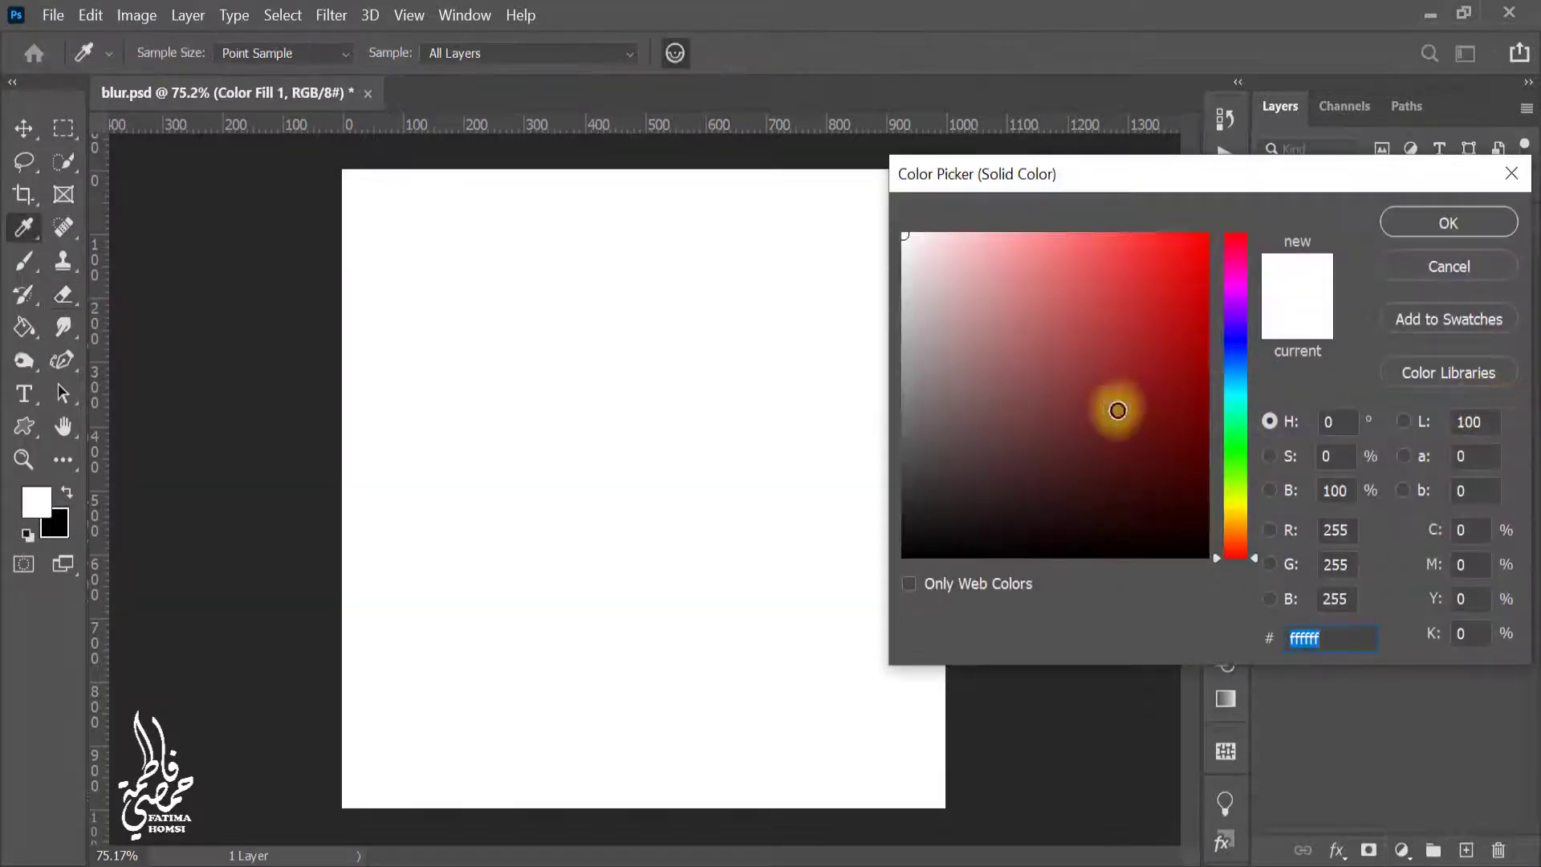
{"action": "left_click_drag", "start_coordinate": [1111, 410], "coordinate": [881, 571]}
{"action": "left_click", "coordinate": [1449, 223]}
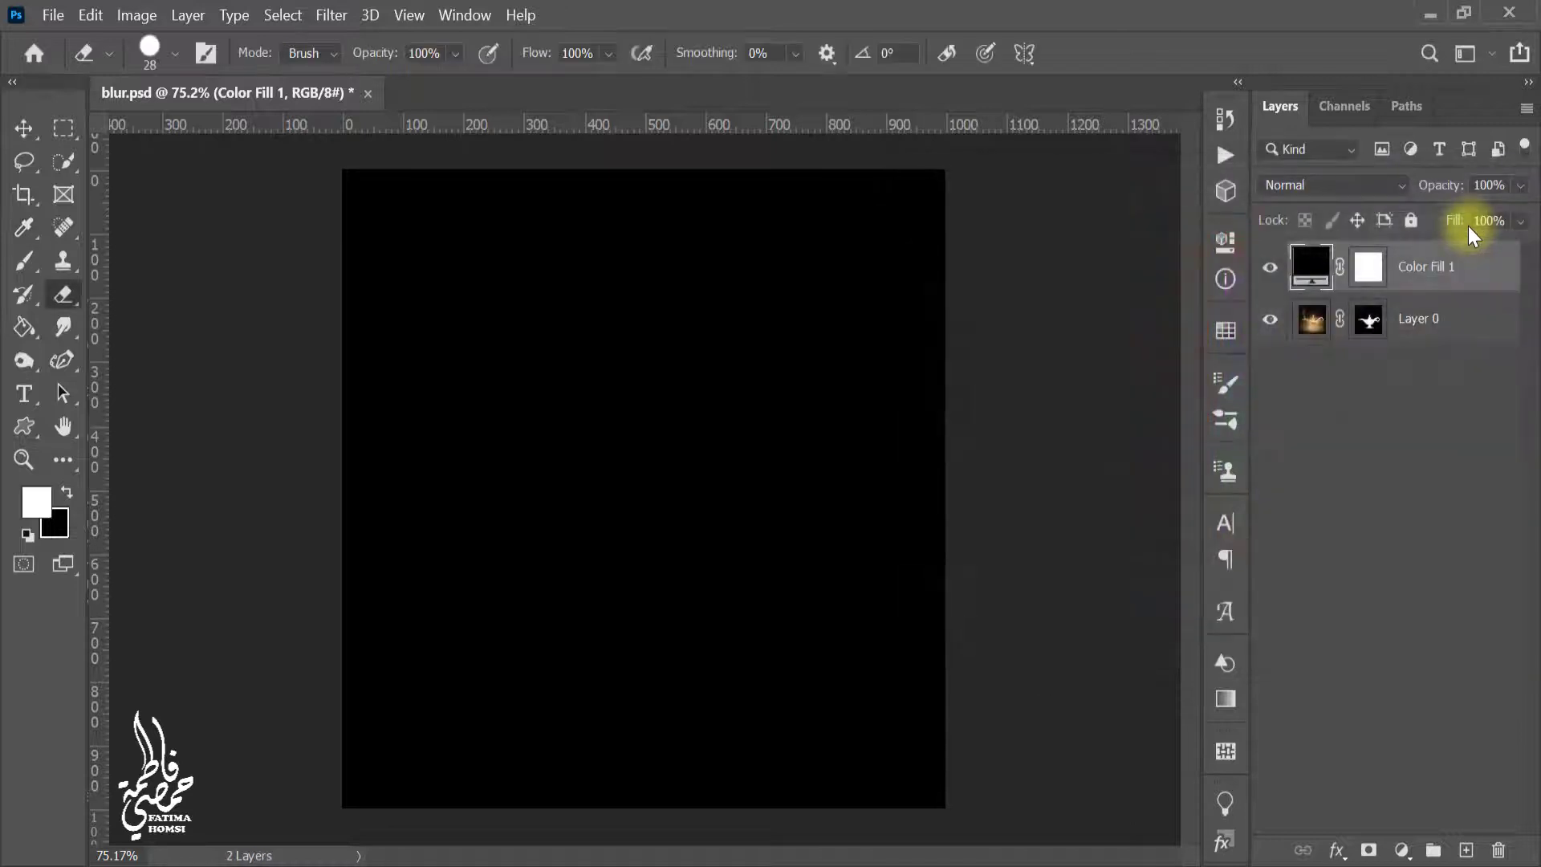
{"action": "left_click_drag", "start_coordinate": [1452, 260], "coordinate": [1453, 338]}
- Stamp the visible lamp and black background into a new top layer and set its blend mode to Linear Burn
{"action": "left_click", "coordinate": [1473, 277], "text": "shift"}
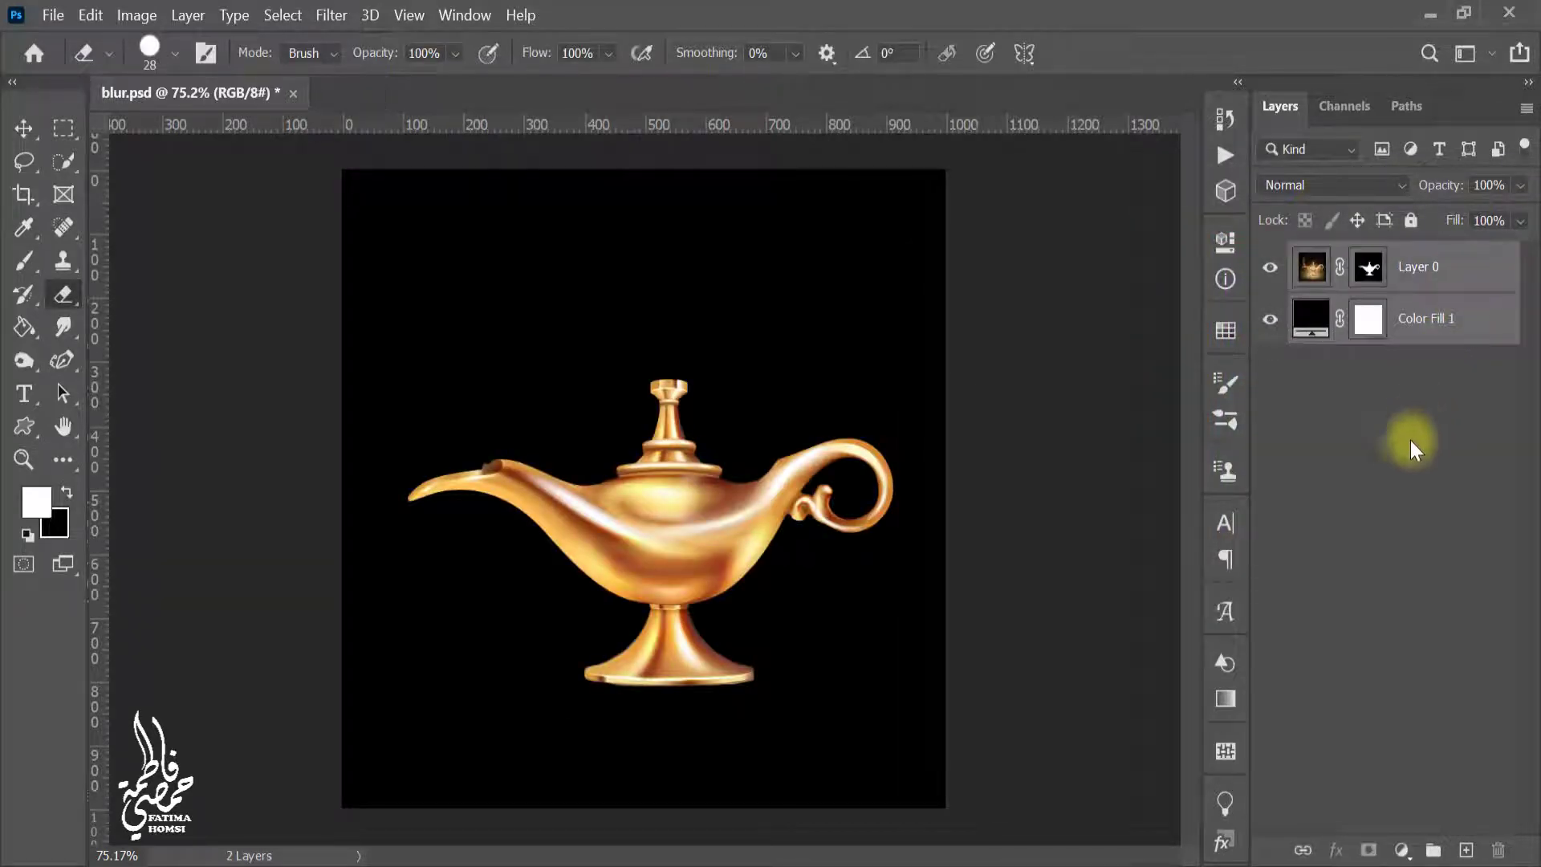
{"action": "key", "text": "ctrl+alt+shift+e"}
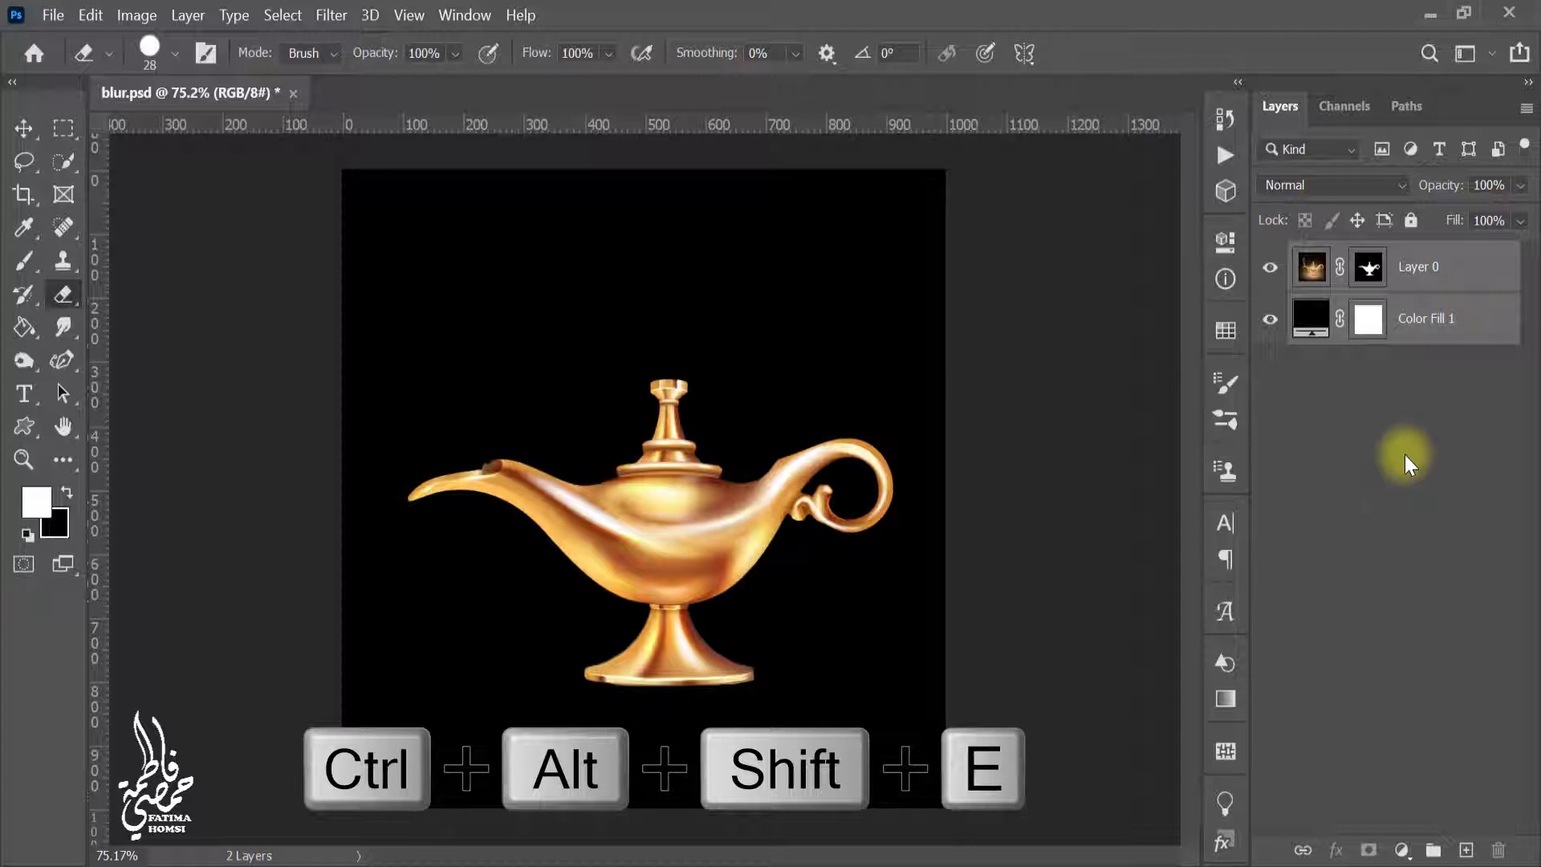
{"action": "key", "text": "z"}
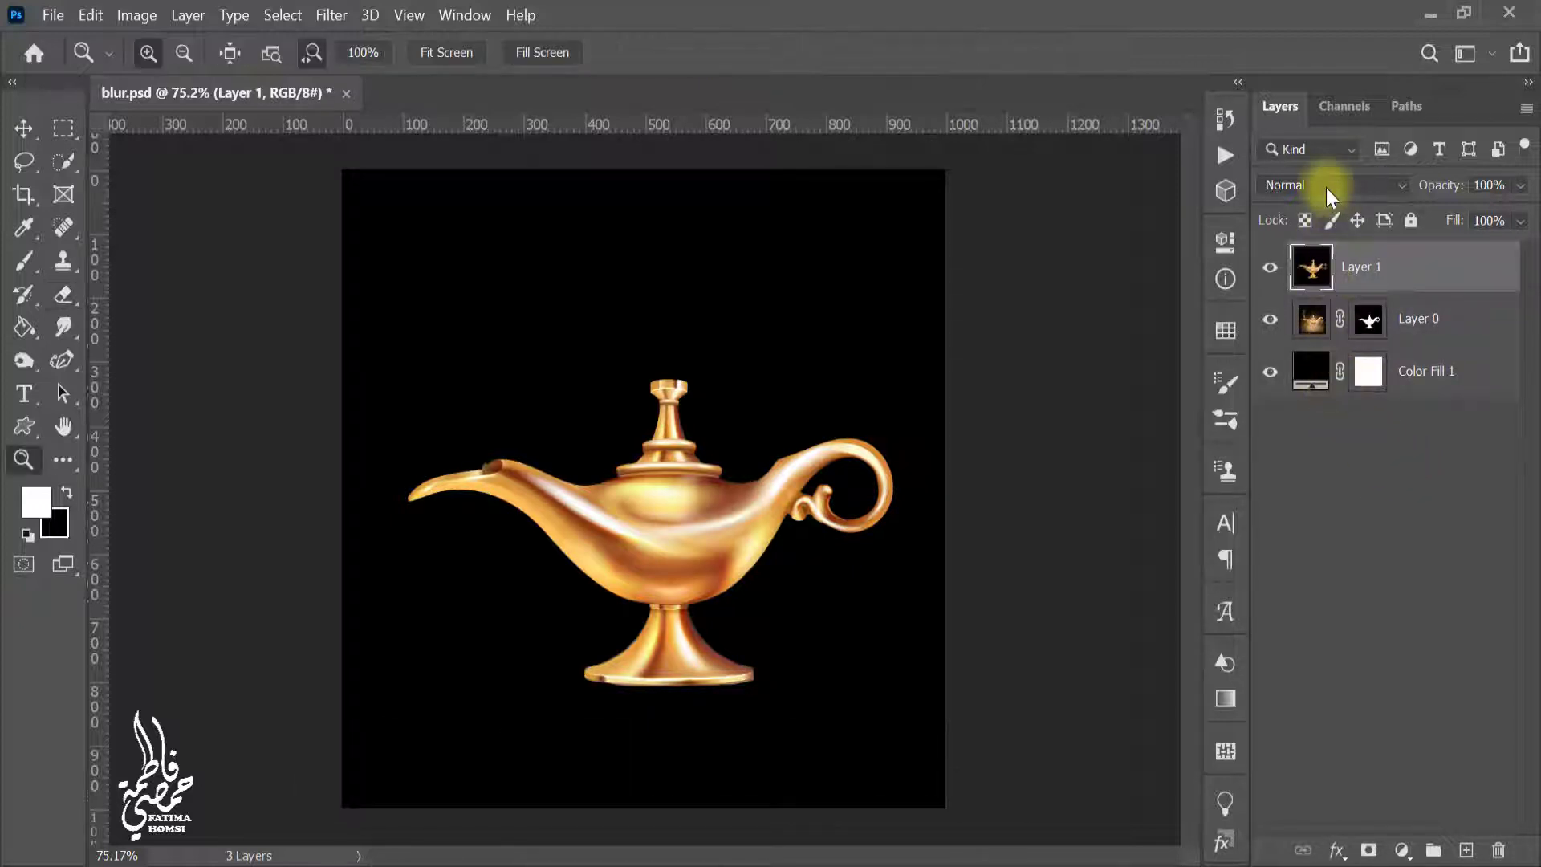
{"action": "left_click", "coordinate": [1335, 185]}
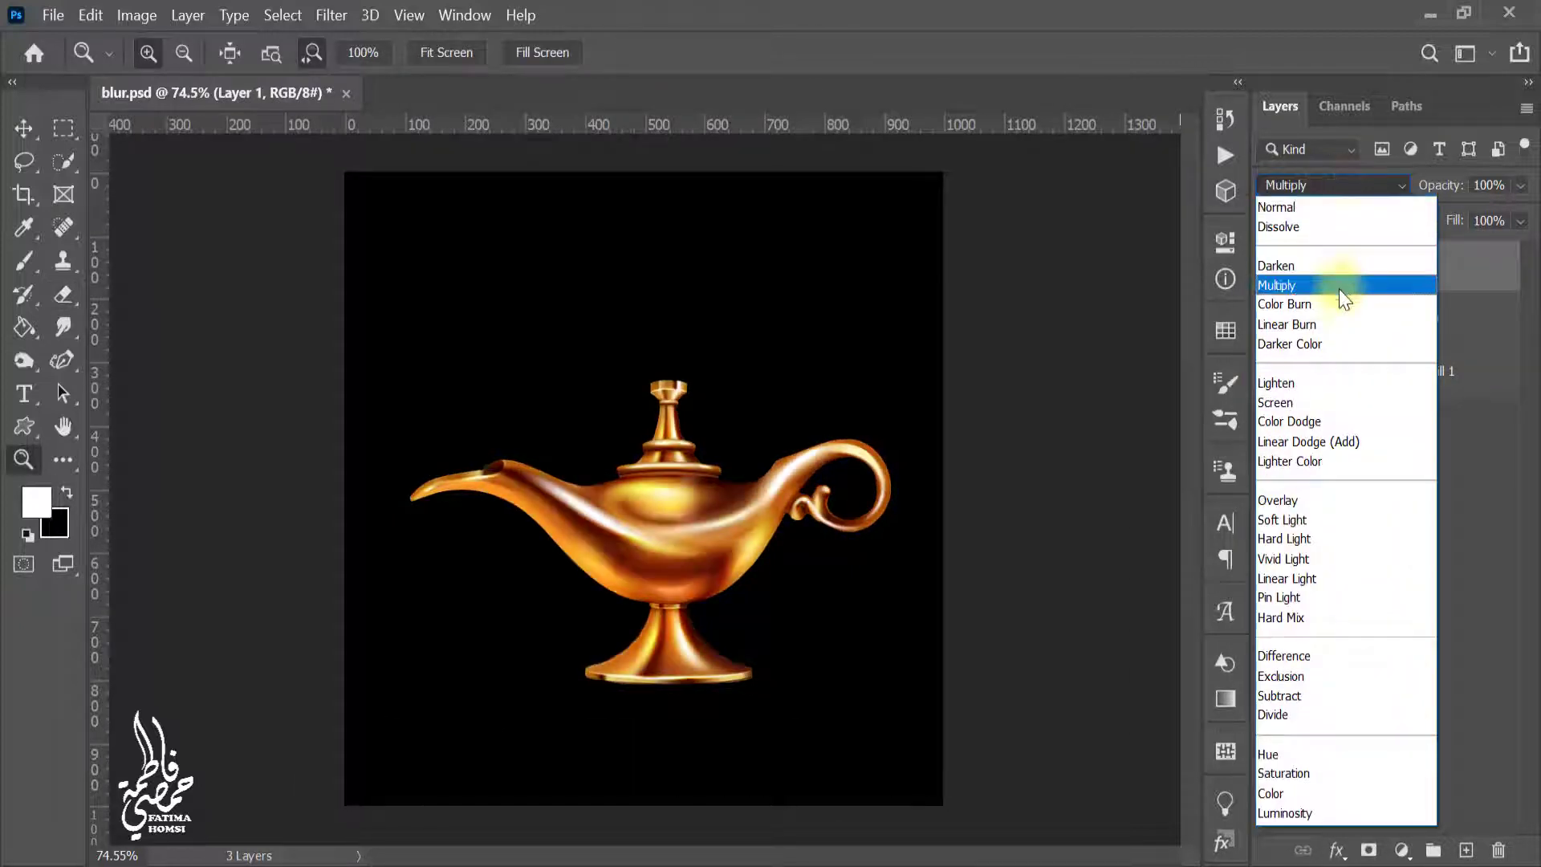
{"action": "left_click", "coordinate": [1338, 324]}
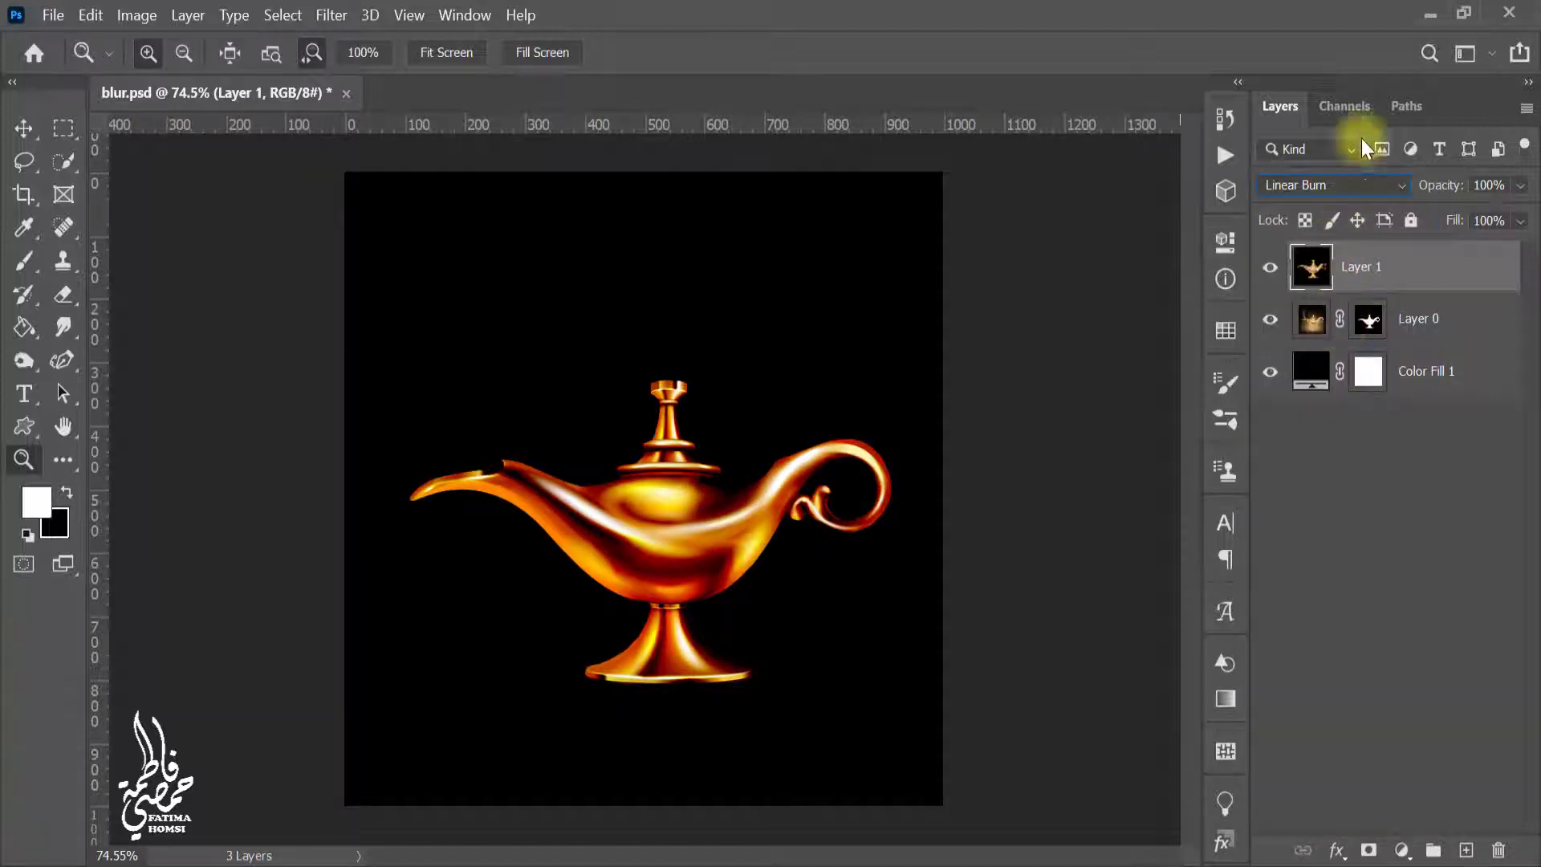
- Place the zakhrafe calligraphy file in the document, scaled to about 296%, over the lamp's spout
{"action": "left_click", "coordinate": [1425, 18]}
{"action": "left_click_drag", "start_coordinate": [1152, 184], "coordinate": [642, 722]}
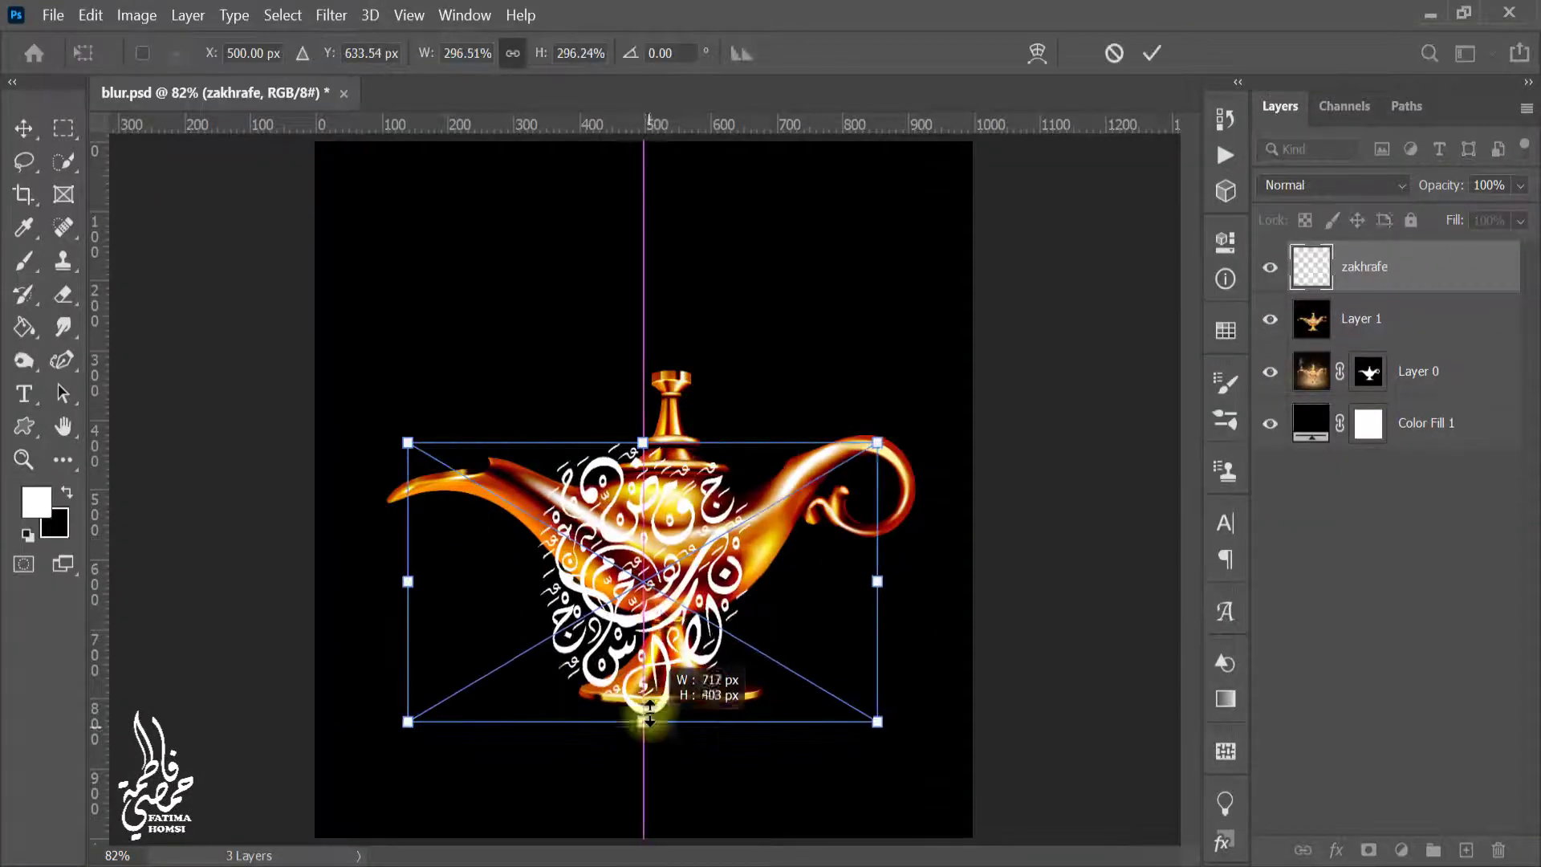
{"action": "left_click_drag", "start_coordinate": [665, 614], "coordinate": [493, 544]}
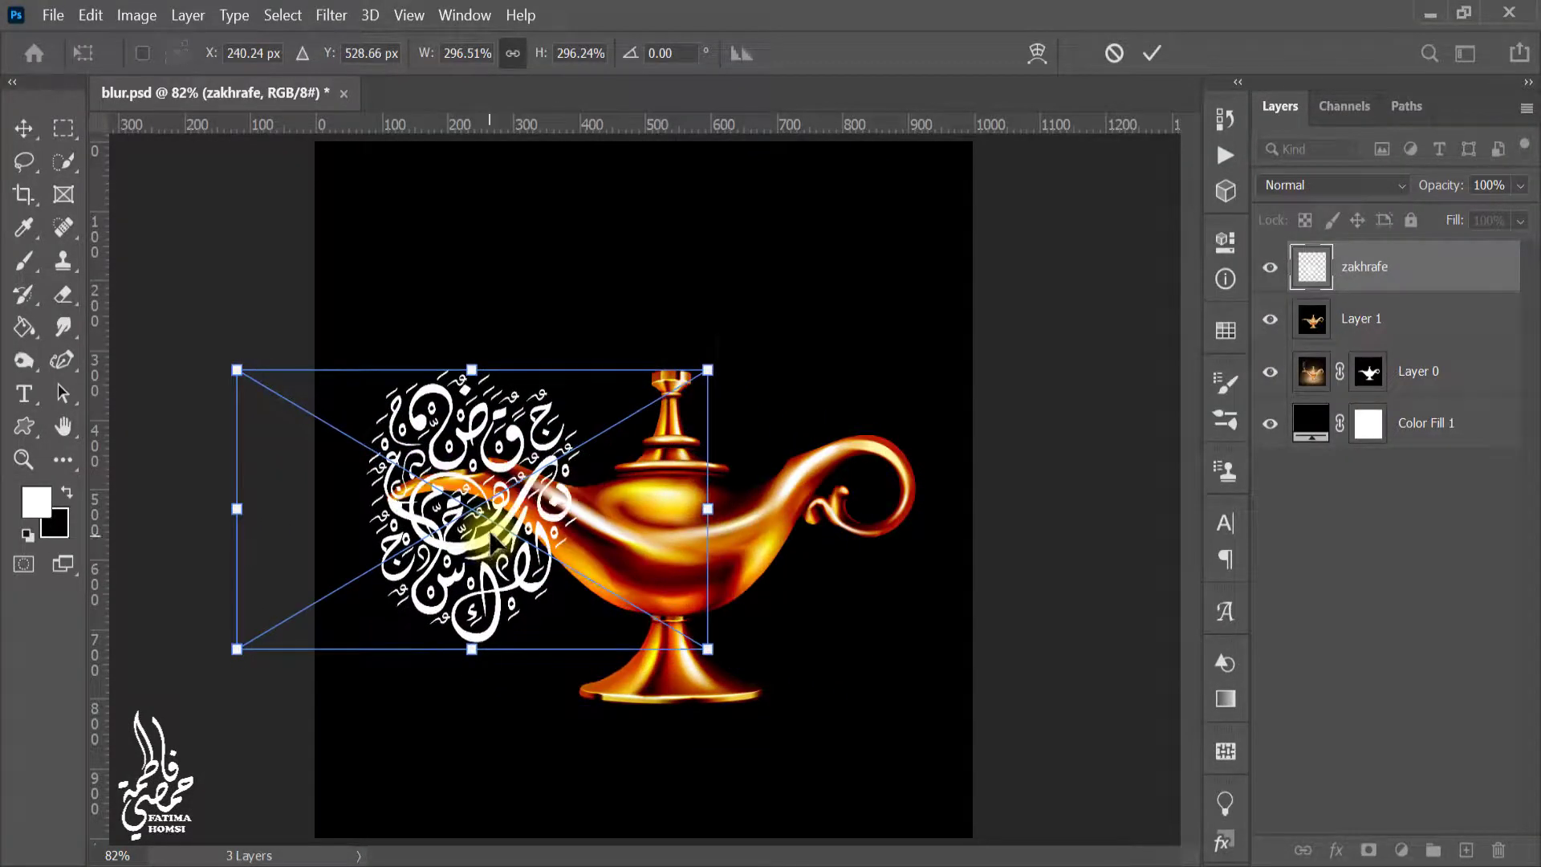
{"action": "left_click", "coordinate": [1152, 54]}
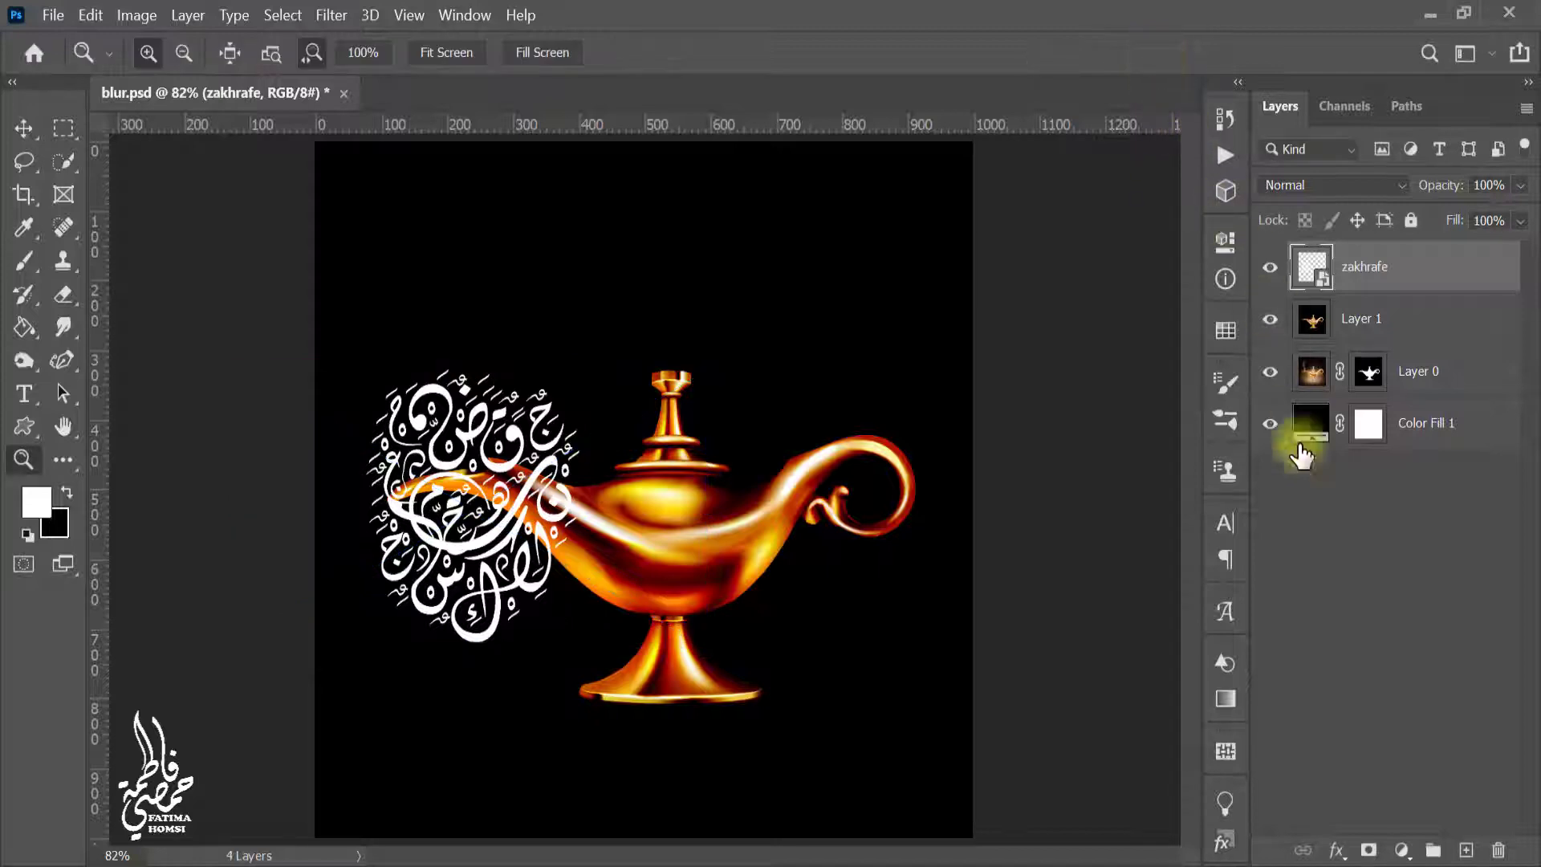
- Apply a Drop Shadow to the zakhrafe layer with 75% opacity, 120° angle, 5 px distance, 0% spread and 5 px size
{"action": "left_click", "coordinate": [1336, 849]}
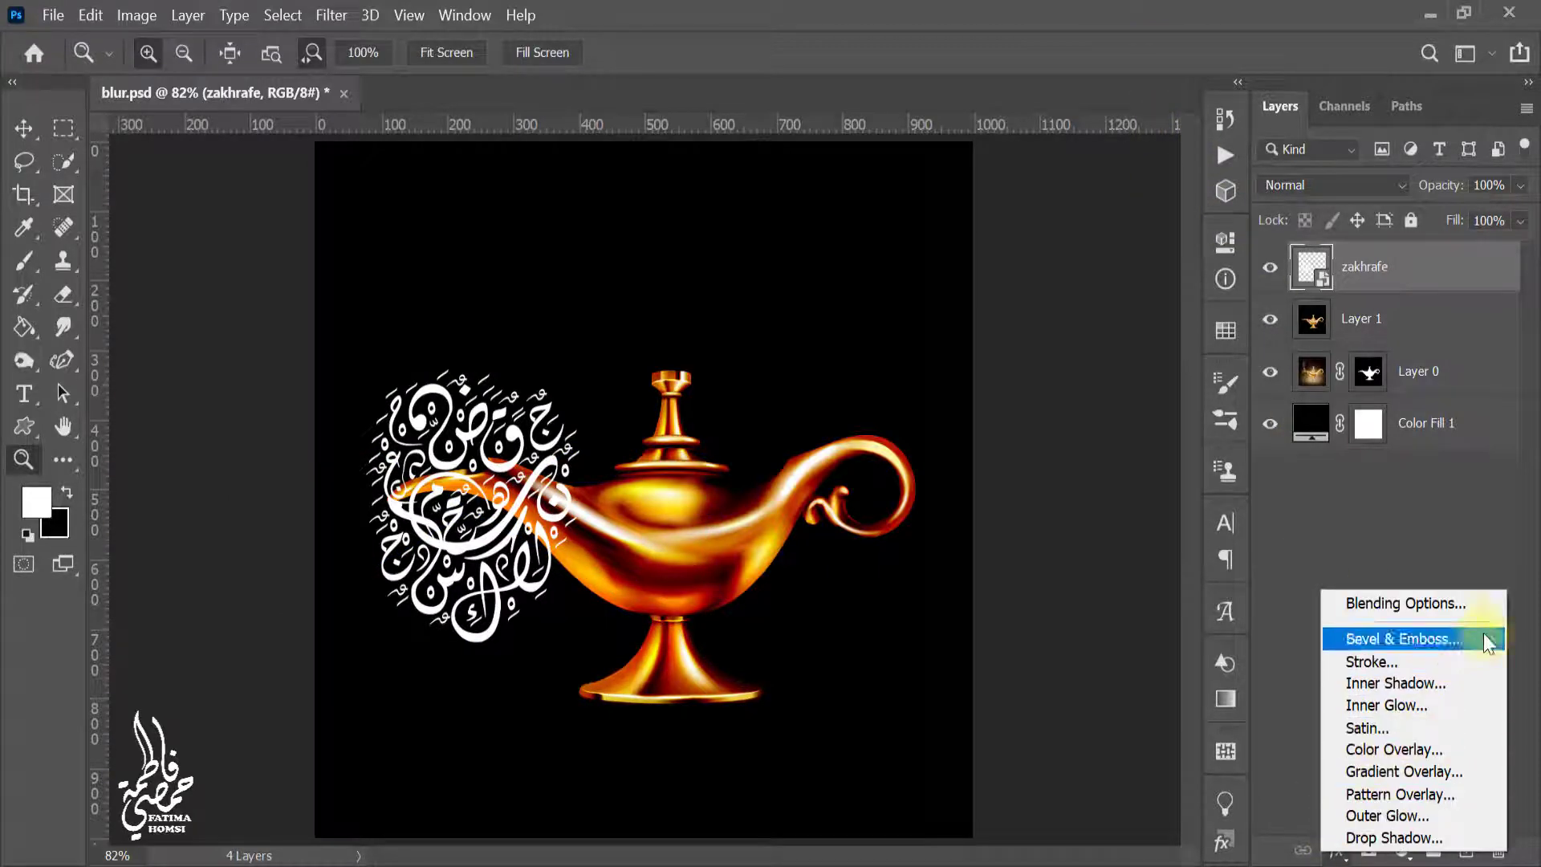
{"action": "left_click", "coordinate": [1491, 610]}
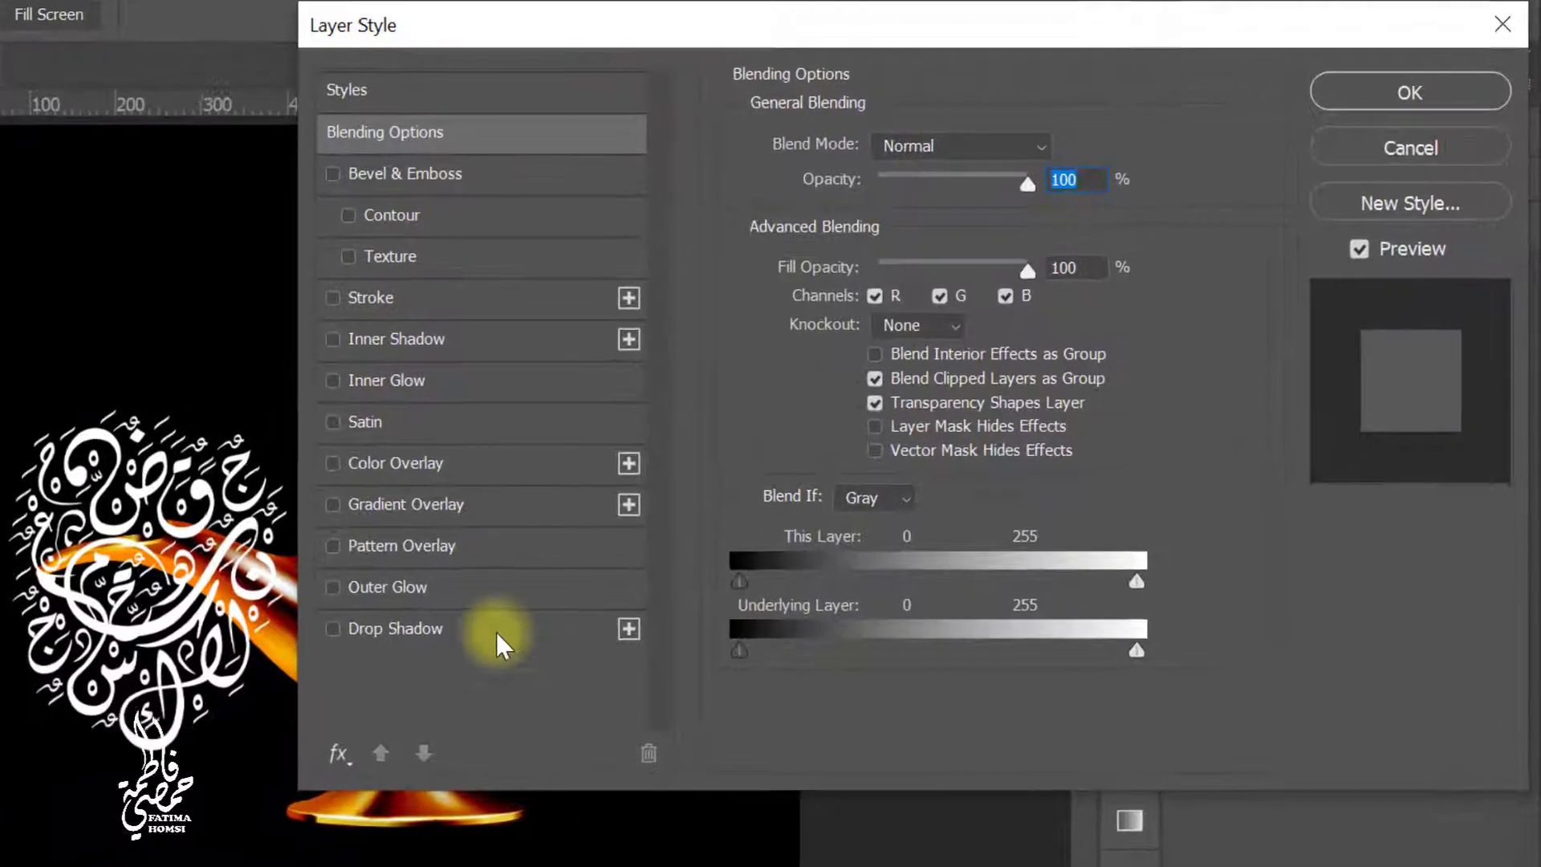
{"action": "left_click", "coordinate": [496, 640]}
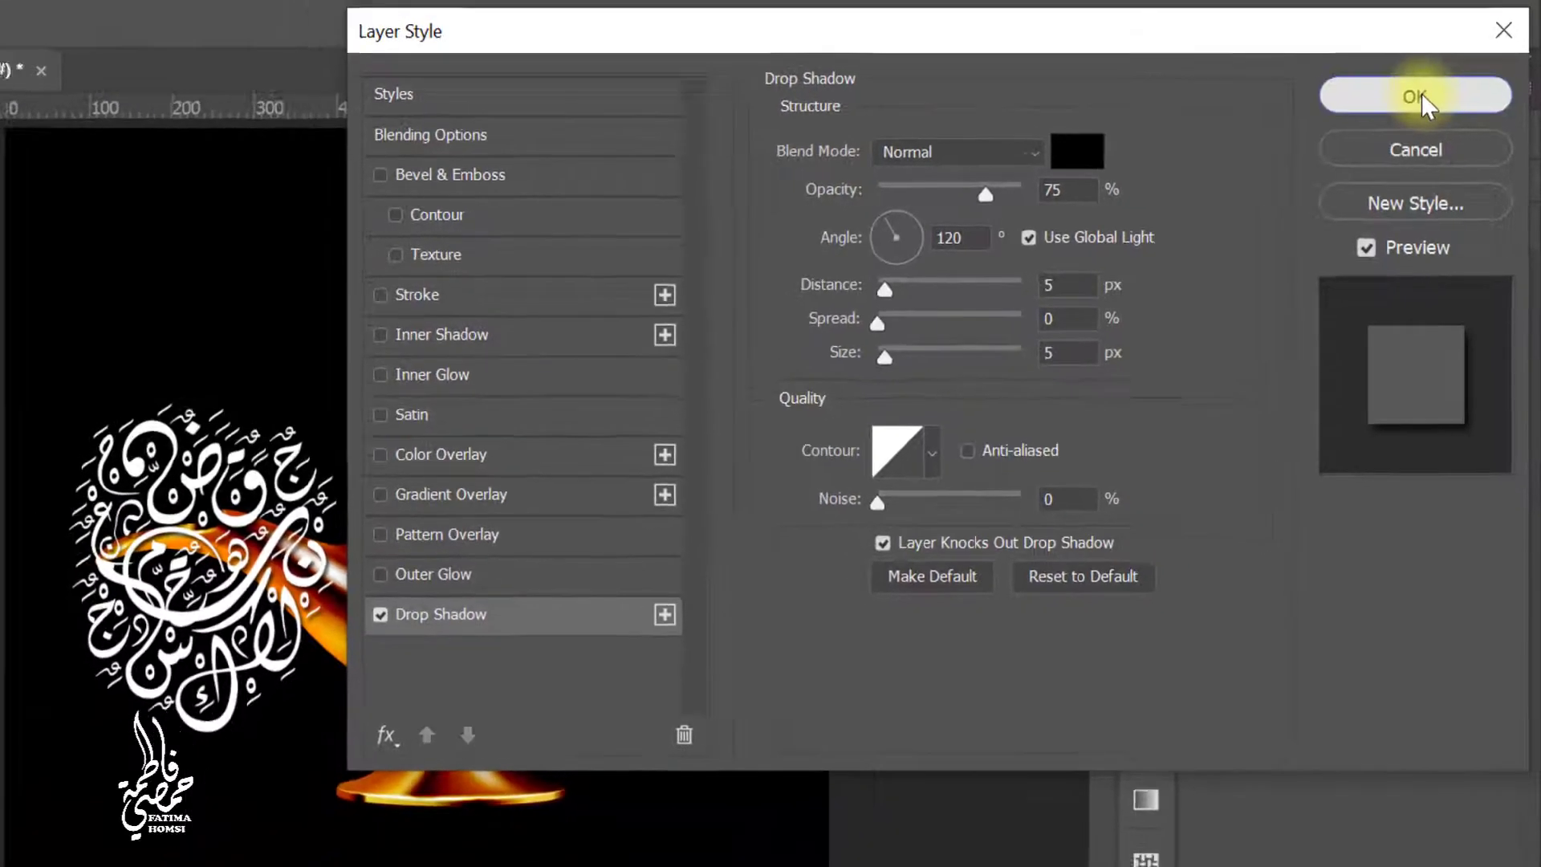
{"action": "left_click", "coordinate": [1420, 95]}
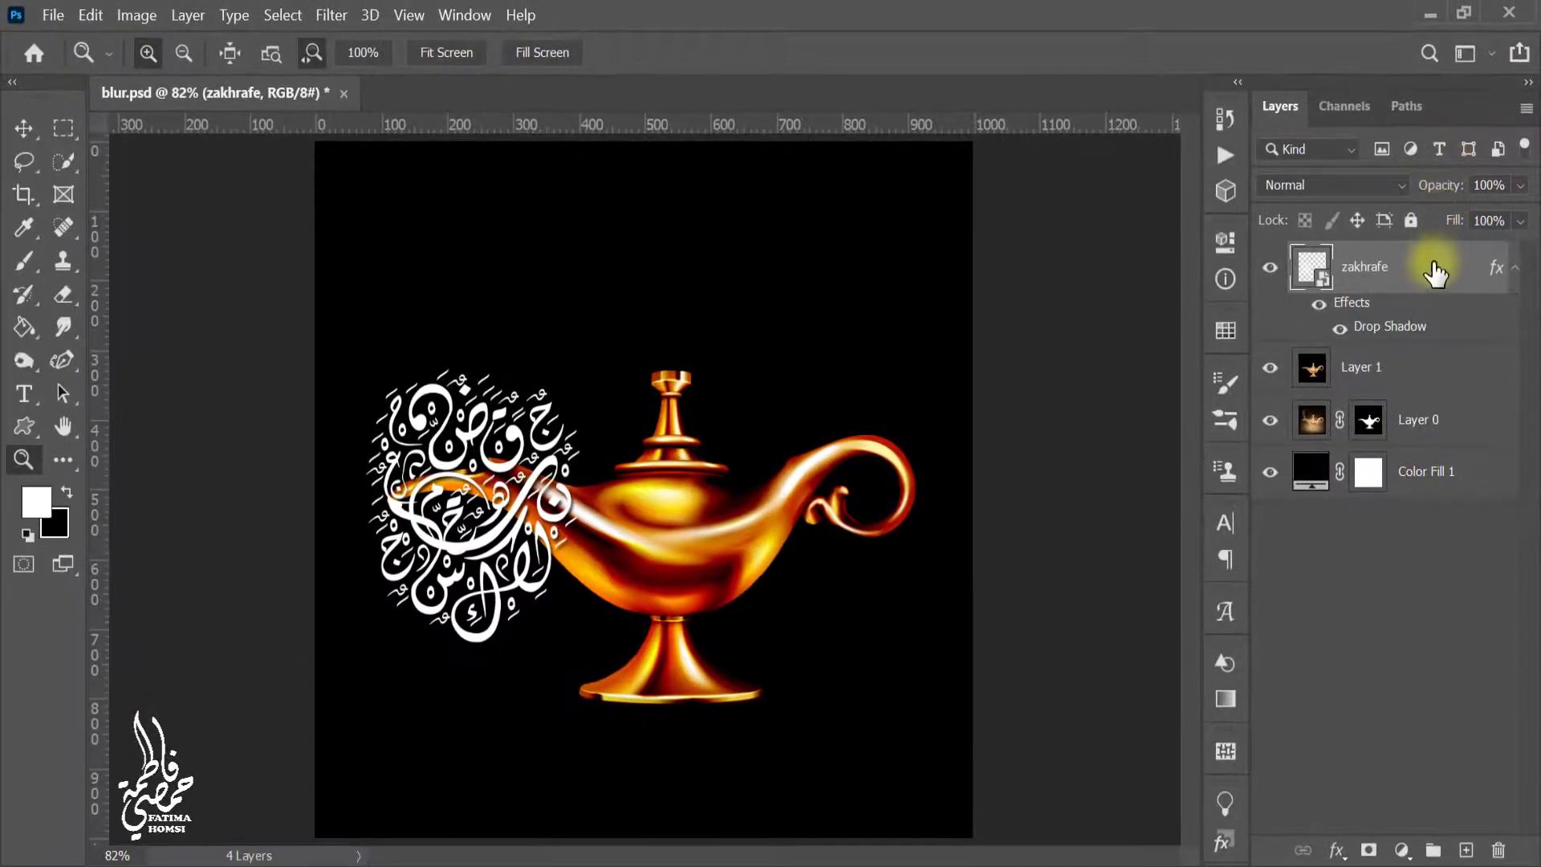
- Move the zakhrafe layer directly below the Linear Burn layer and hide the masked lamp layer, Layer 0
{"action": "left_click_drag", "start_coordinate": [1434, 273], "coordinate": [1433, 394]}
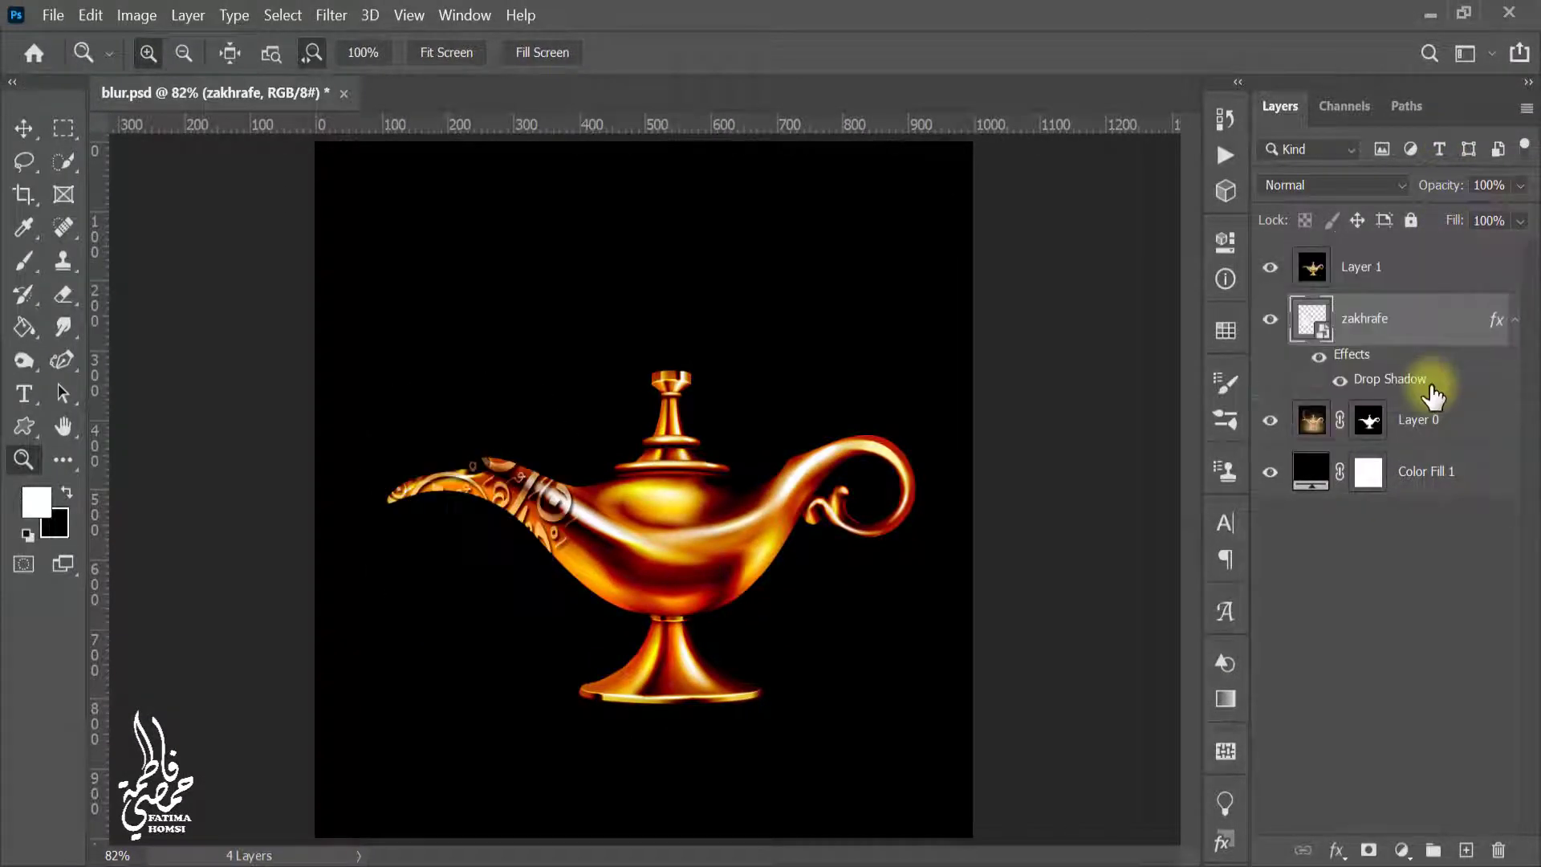
{"action": "left_click", "coordinate": [1270, 420]}
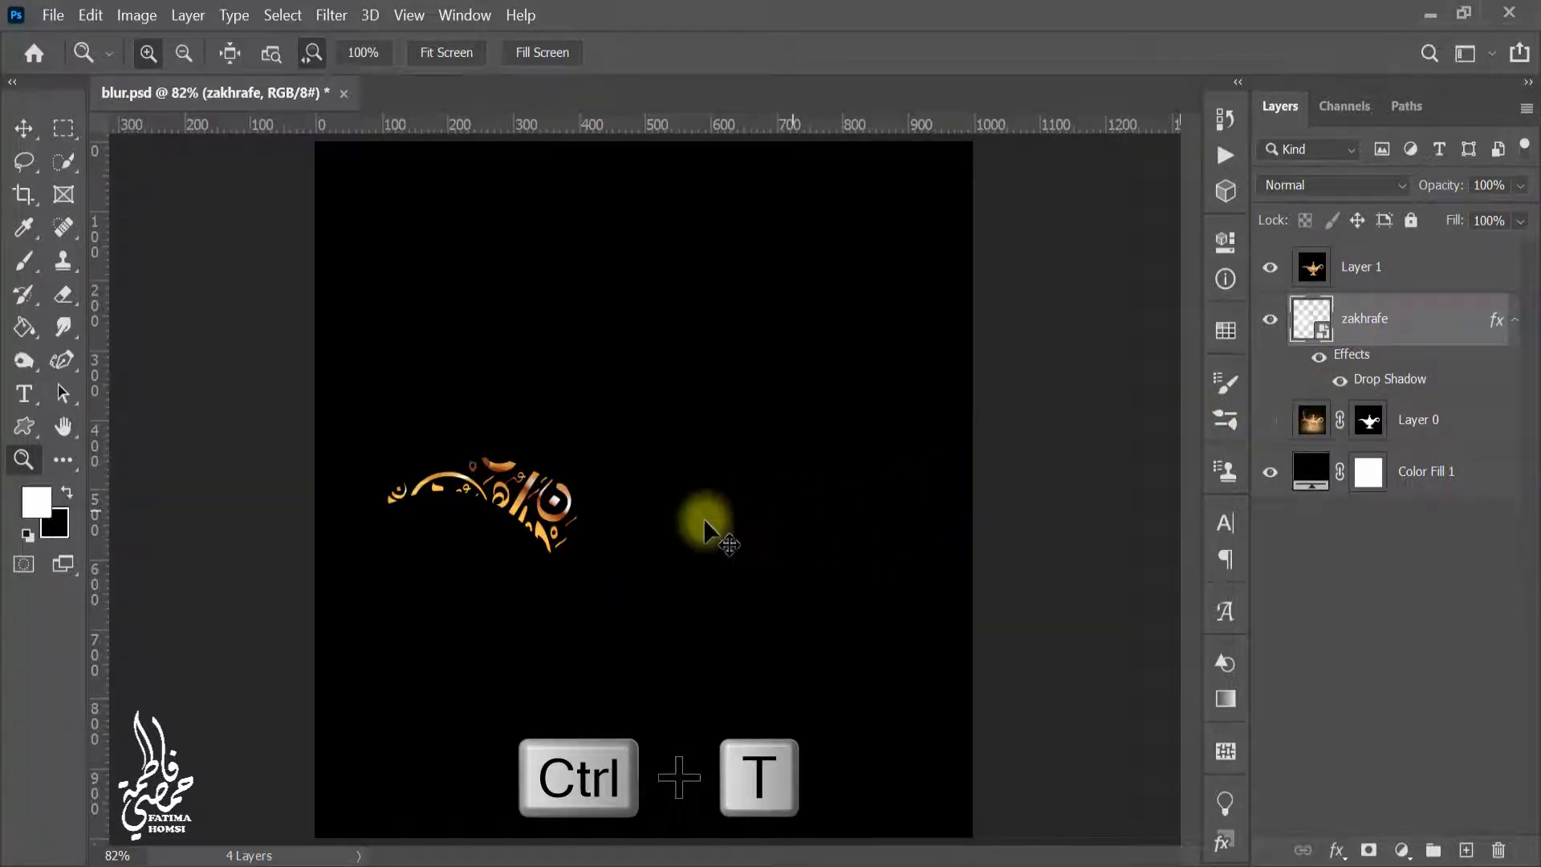
- Scale the zakhrafe calligraphy to about 230% and position it over the lamp's spout
{"action": "key", "text": "ctrl+t"}
{"action": "left_click_drag", "start_coordinate": [471, 369], "coordinate": [463, 455]}
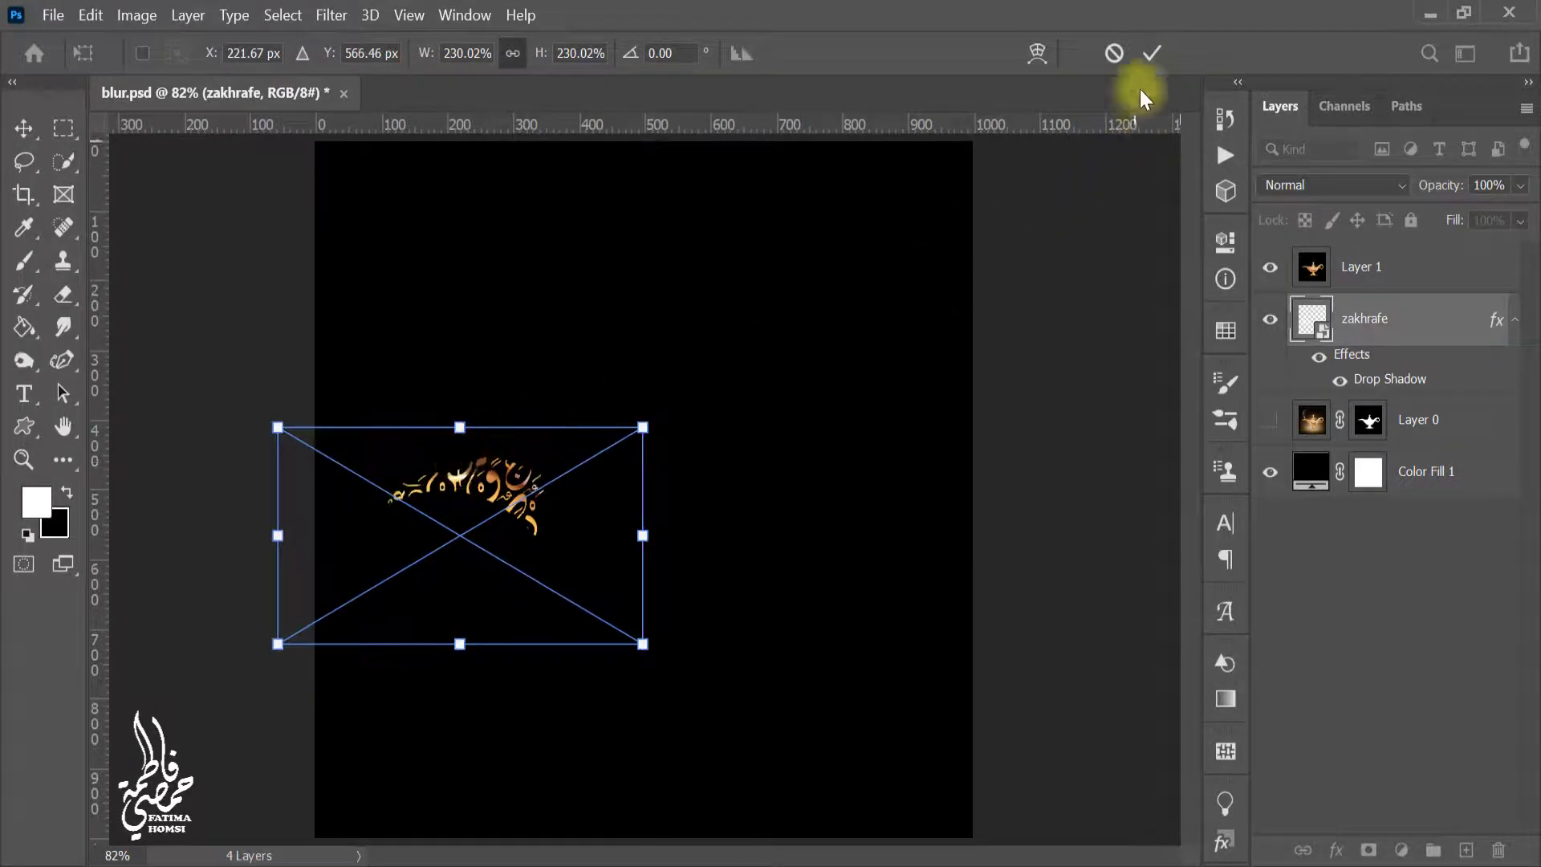
{"action": "left_click", "coordinate": [1154, 54]}
- Duplicate the zakhrafe calligraphy and position the copy at the same scale over the spout side of the lamp's body
{"action": "key", "text": "ctrl+j"}
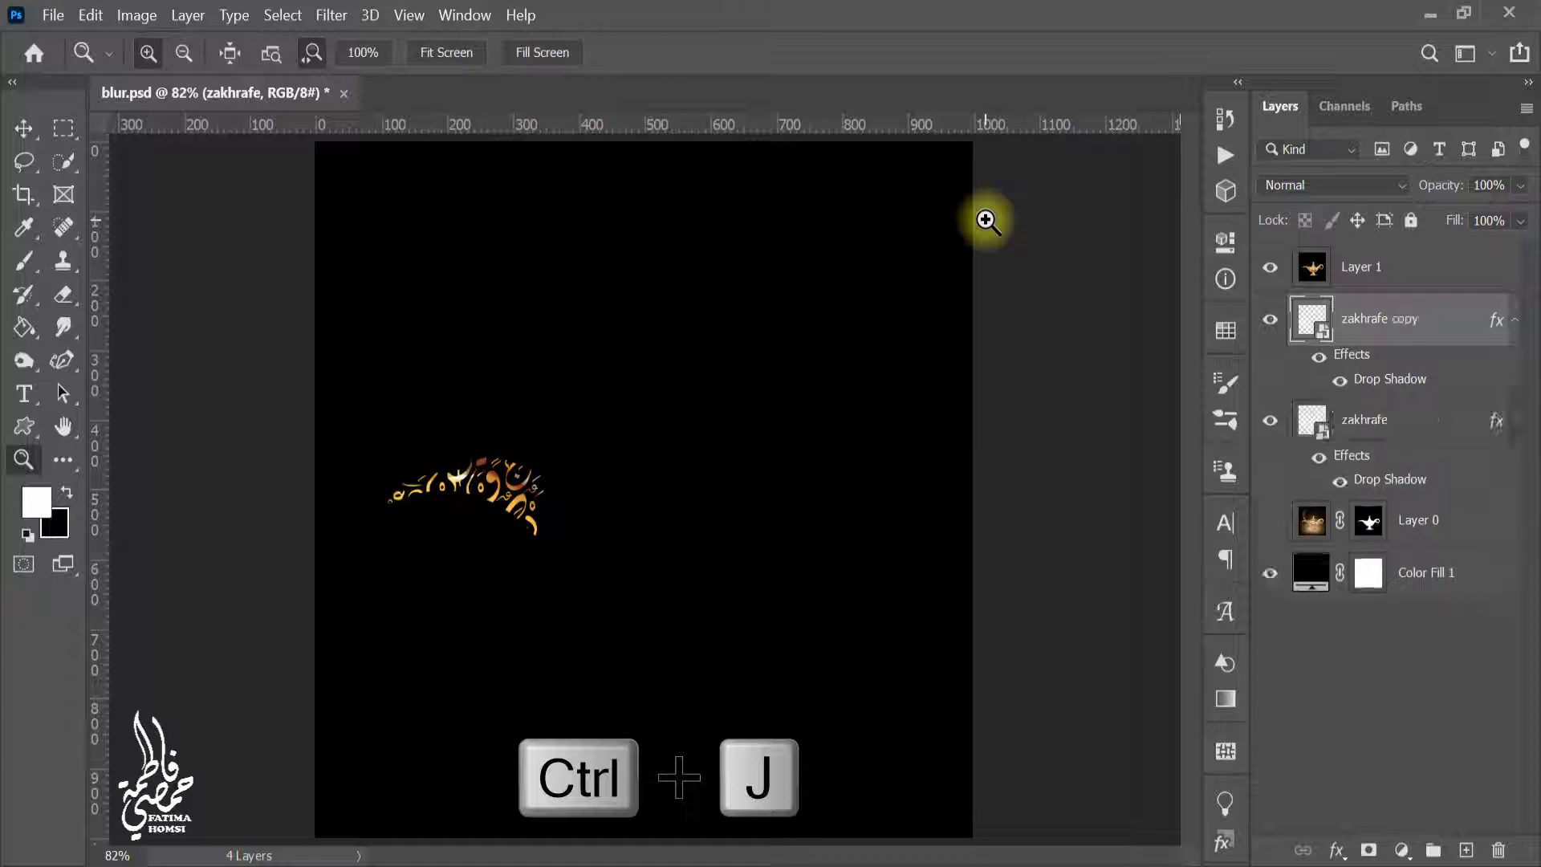
{"action": "key", "text": "ctrl+t"}
{"action": "left_click_drag", "start_coordinate": [611, 485], "coordinate": [751, 490]}
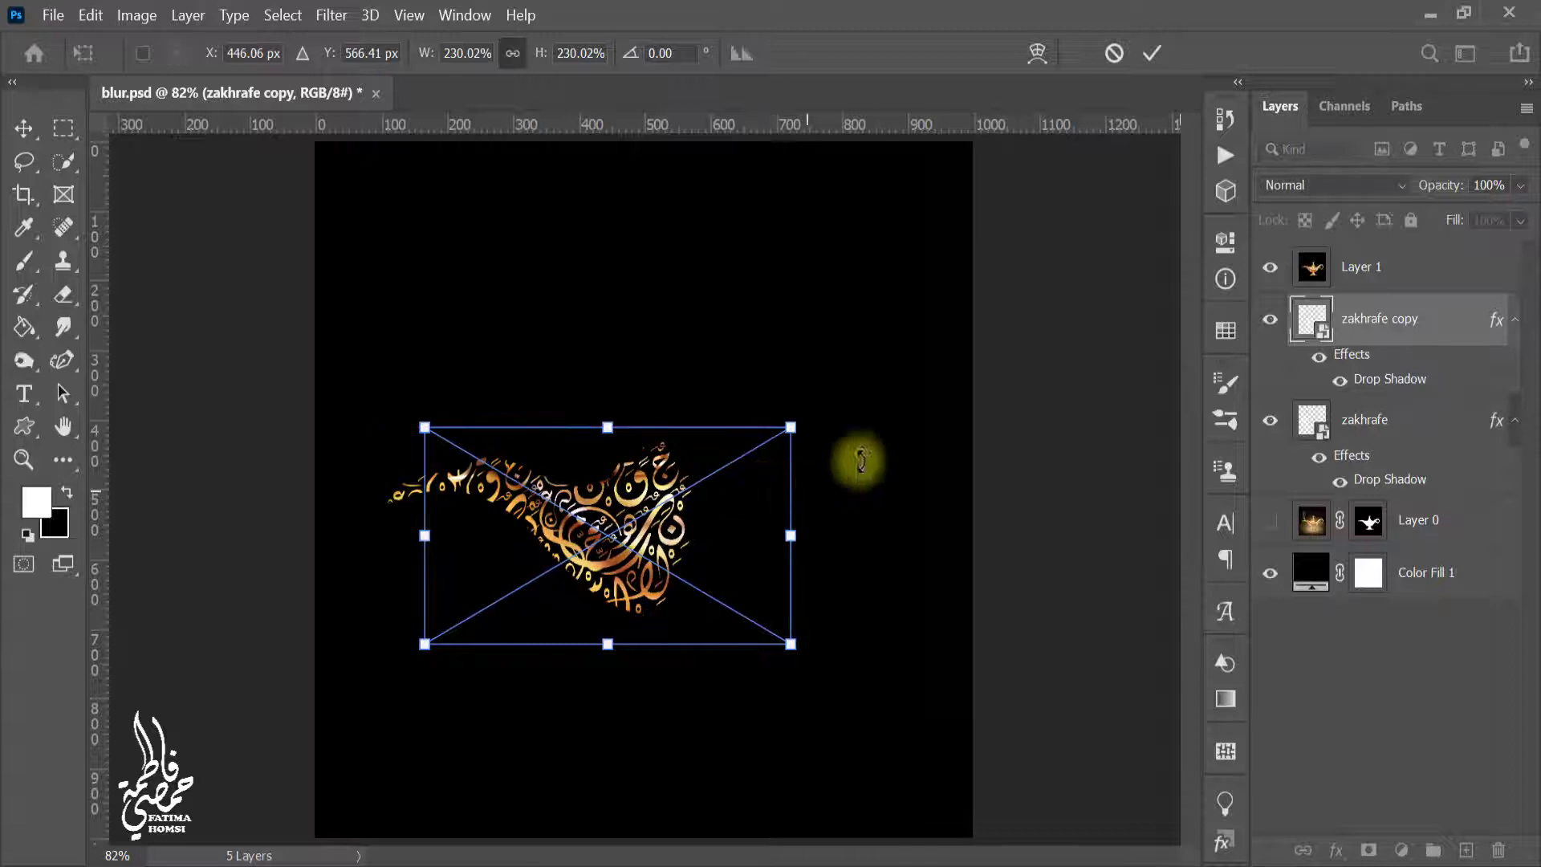
{"action": "left_click", "coordinate": [1152, 53]}
{"action": "key", "text": "z"}
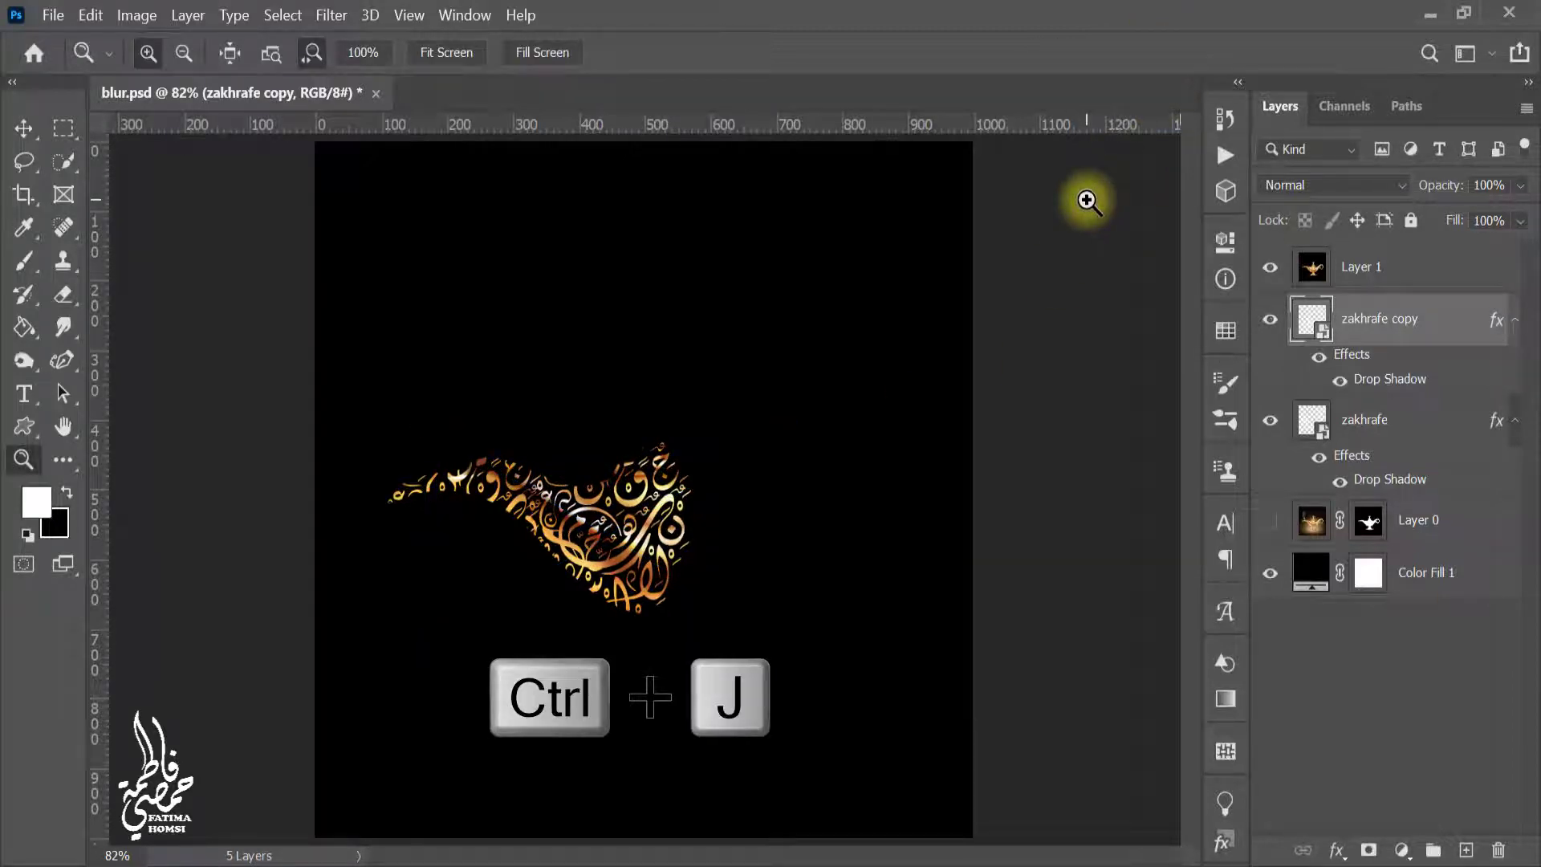
- Duplicate the calligraphy again, scale this copy to about 258% and position it over the lamp's handle
{"action": "key", "text": "ctrl+j"}
{"action": "key", "text": "ctrl+t"}
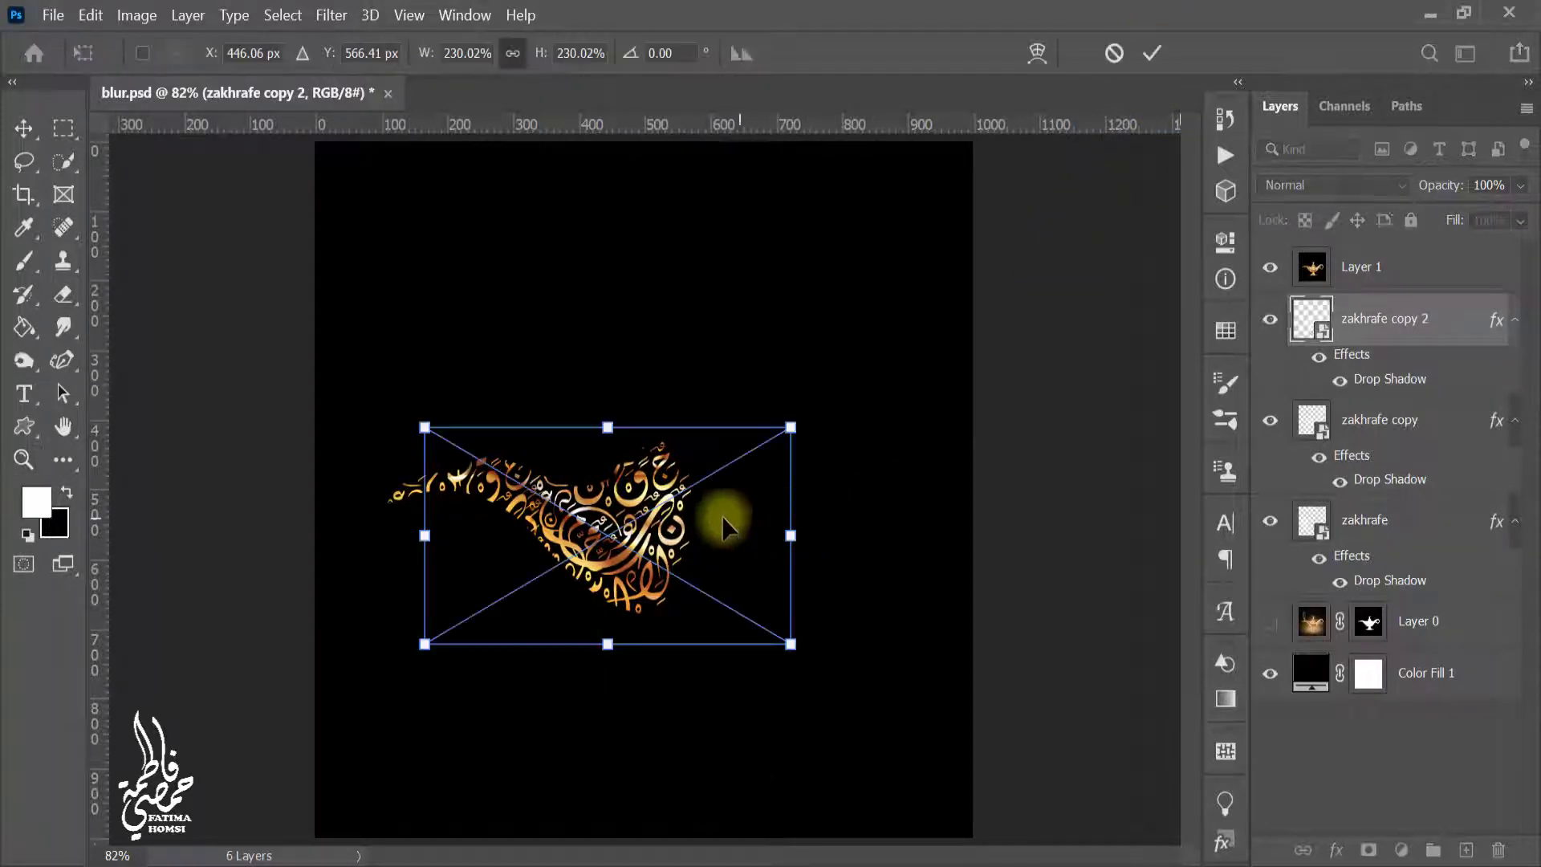
{"action": "left_click_drag", "start_coordinate": [723, 526], "coordinate": [936, 509]}
{"action": "left_click_drag", "start_coordinate": [832, 637], "coordinate": [832, 663]}
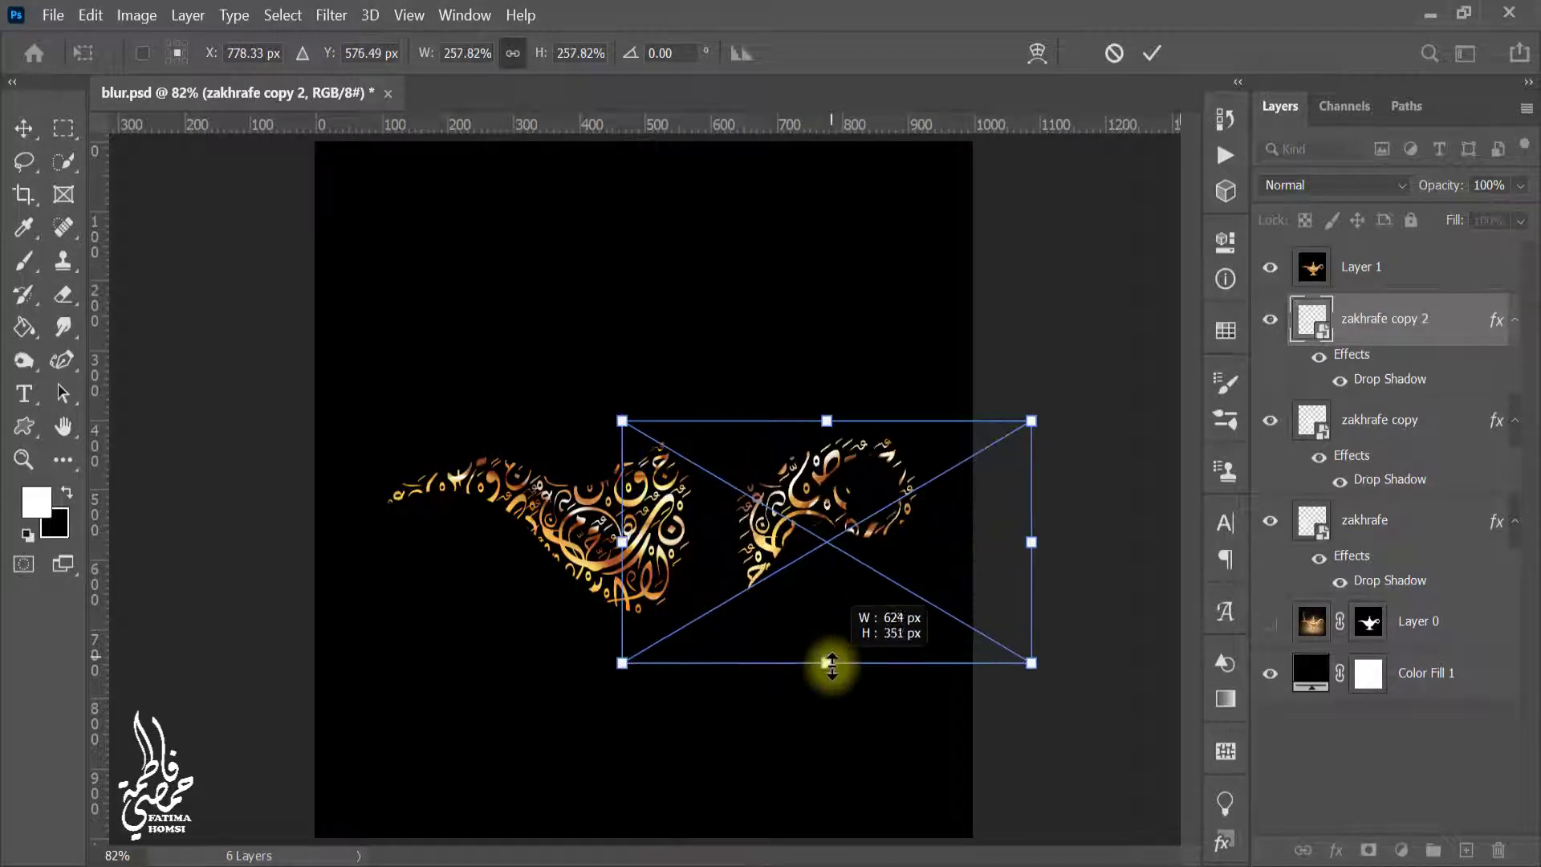
{"action": "left_click_drag", "start_coordinate": [847, 582], "coordinate": [878, 571]}
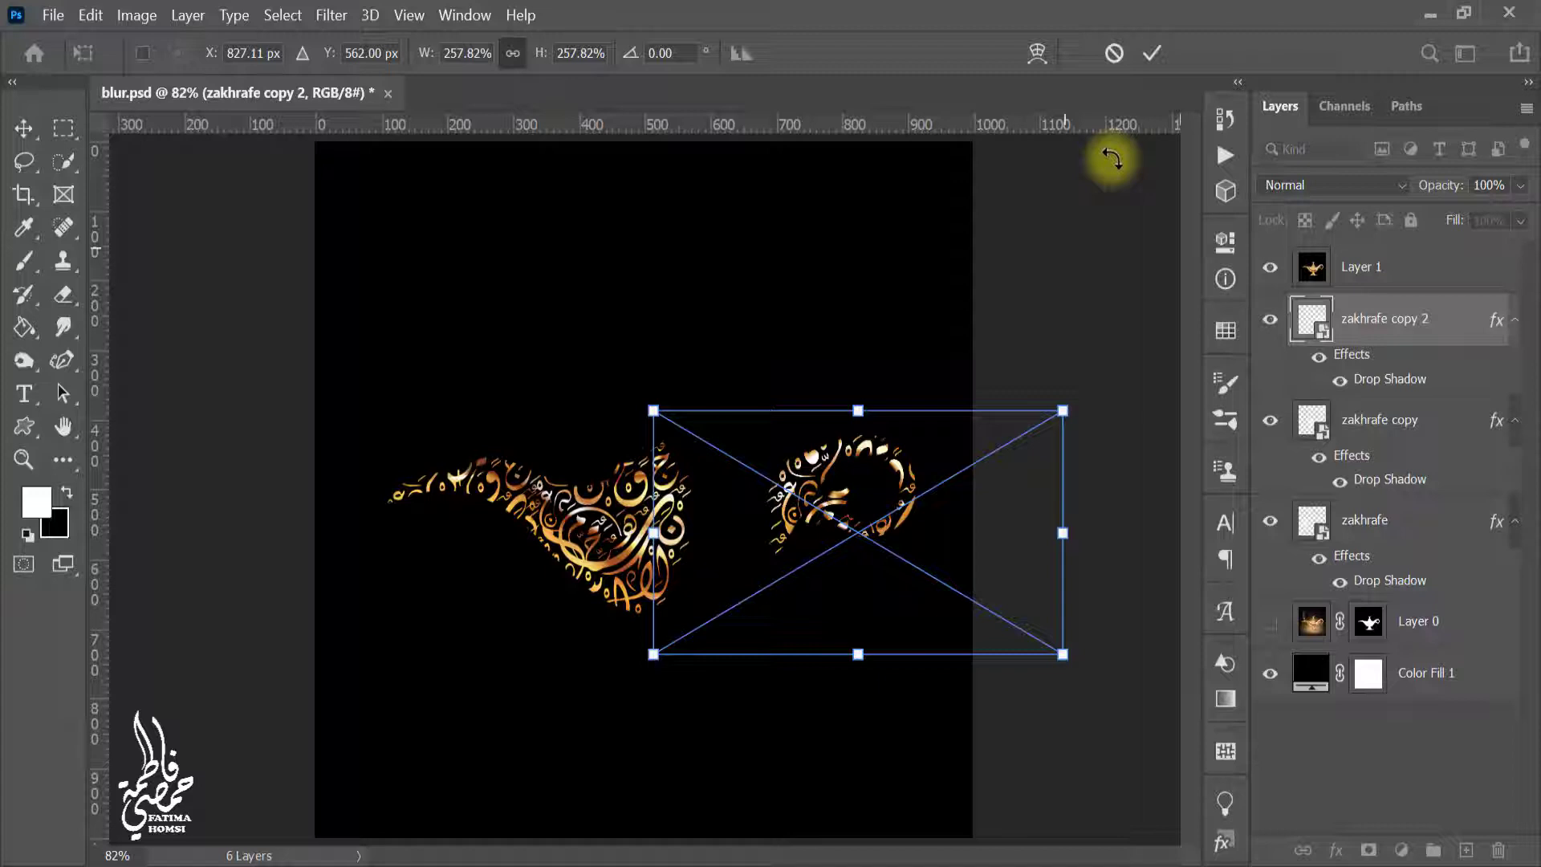
{"action": "left_click", "coordinate": [1153, 57]}
- Duplicate the handle calligraphy onto the handle side of the lamp's body and move the new layer below zakhrafe copy 2
{"action": "key", "text": "ctrl+j"}
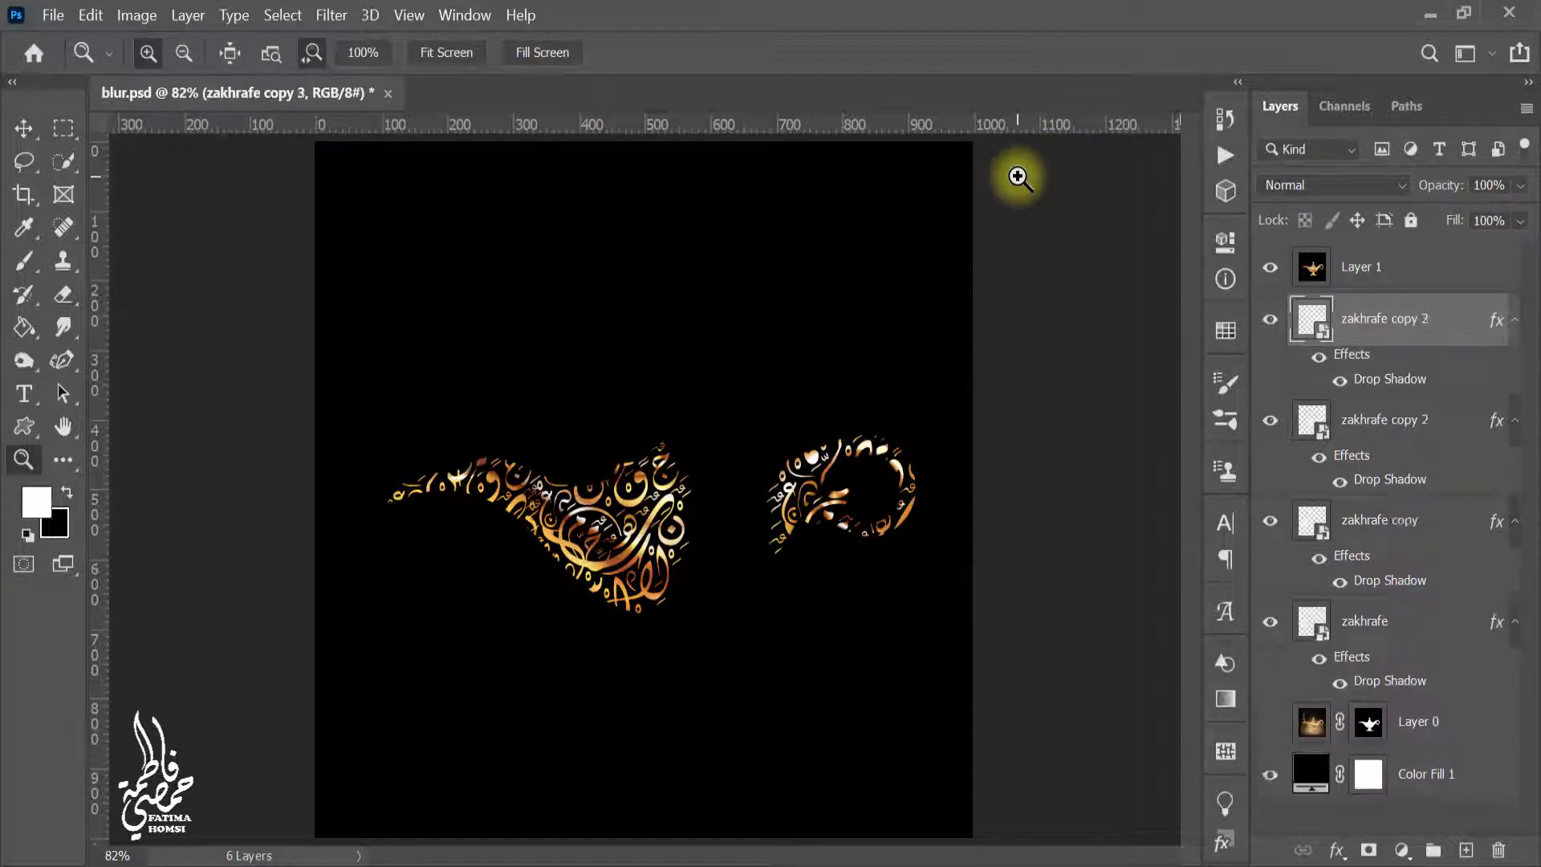
{"action": "key", "text": "ctrl+t"}
{"action": "left_click_drag", "start_coordinate": [867, 498], "coordinate": [769, 525]}
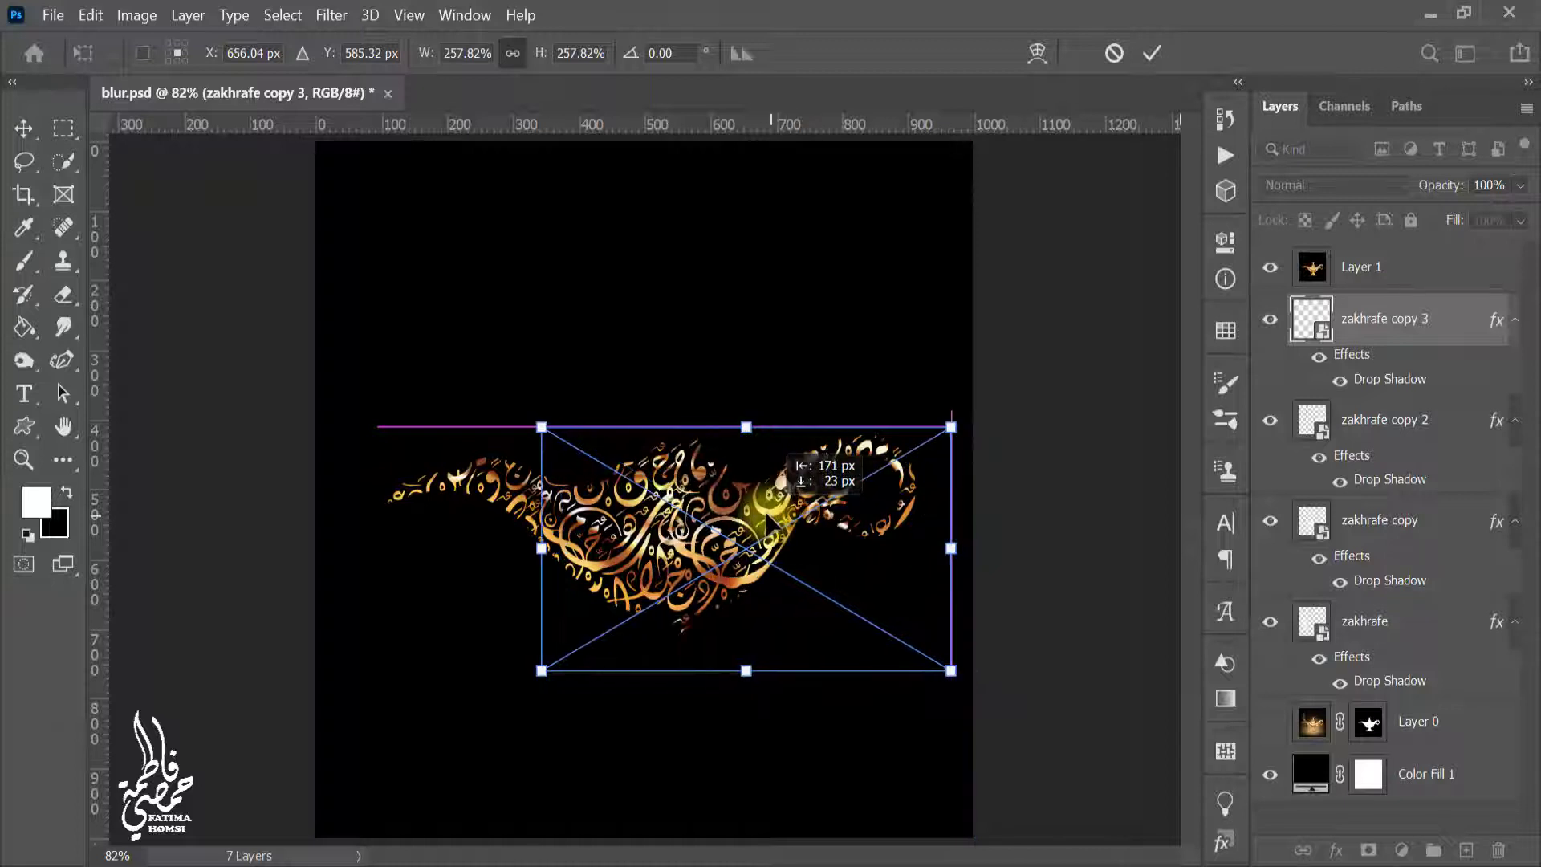
{"action": "left_click", "coordinate": [1154, 54]}
{"action": "left_click_drag", "start_coordinate": [1418, 328], "coordinate": [1415, 477]}
- Duplicate zakhrafe copy 3, then resize and position the new copy to fill the lamp's base
{"action": "key", "text": "ctrl+j"}
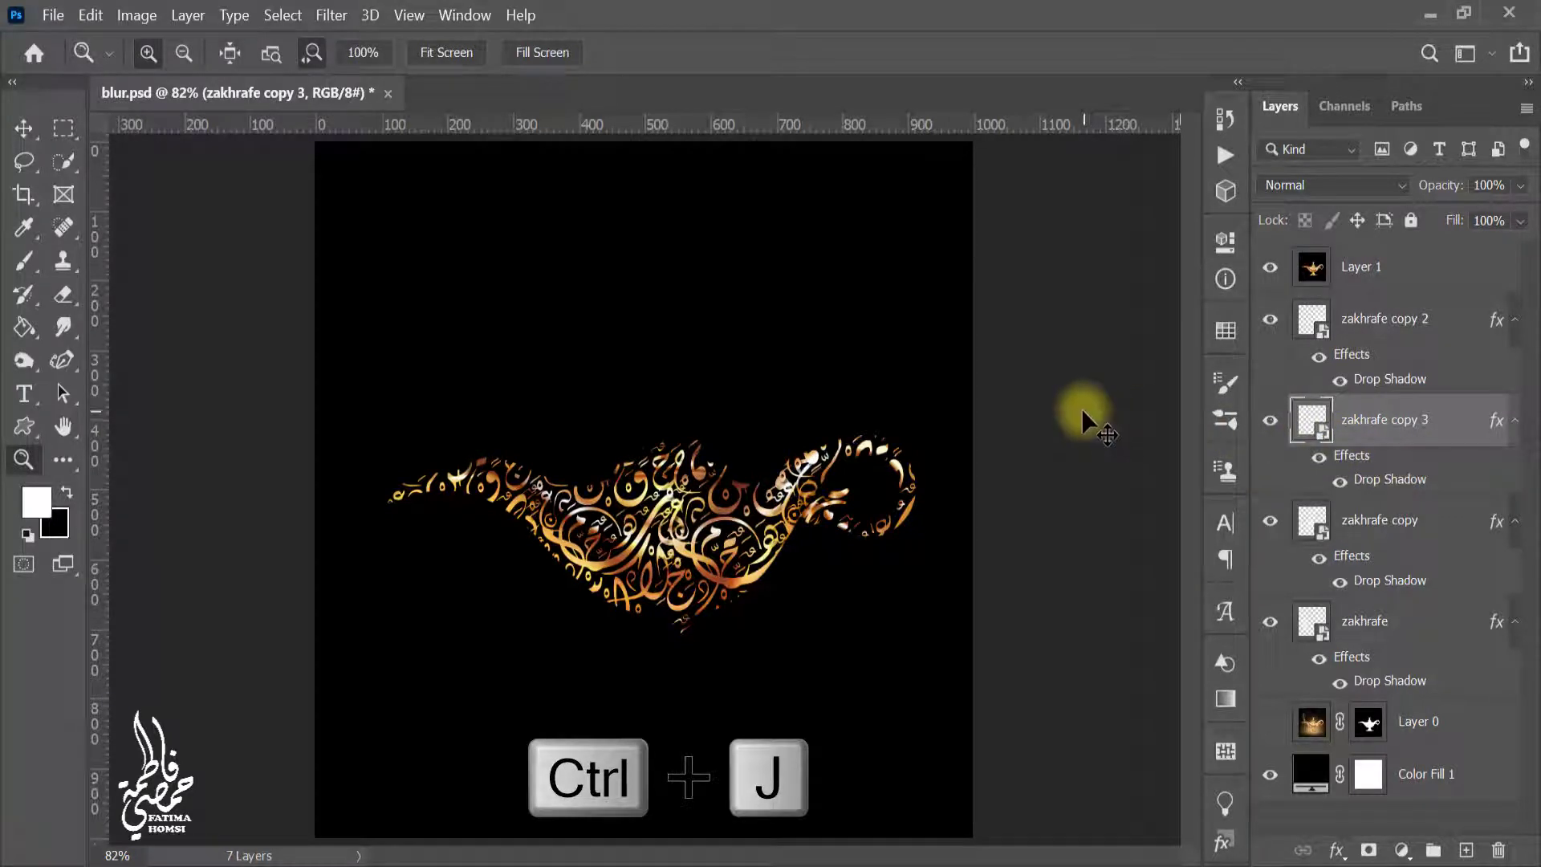
{"action": "key", "text": "ctrl+t"}
{"action": "left_click_drag", "start_coordinate": [727, 539], "coordinate": [635, 684]}
{"action": "left_click_drag", "start_coordinate": [654, 586], "coordinate": [679, 648]}
{"action": "left_click", "coordinate": [1147, 53]}
- Duplicate the base calligraphy, scale the copy to about 191% and position it over the lamp's lid and finial
{"action": "key", "text": "ctrl+j"}
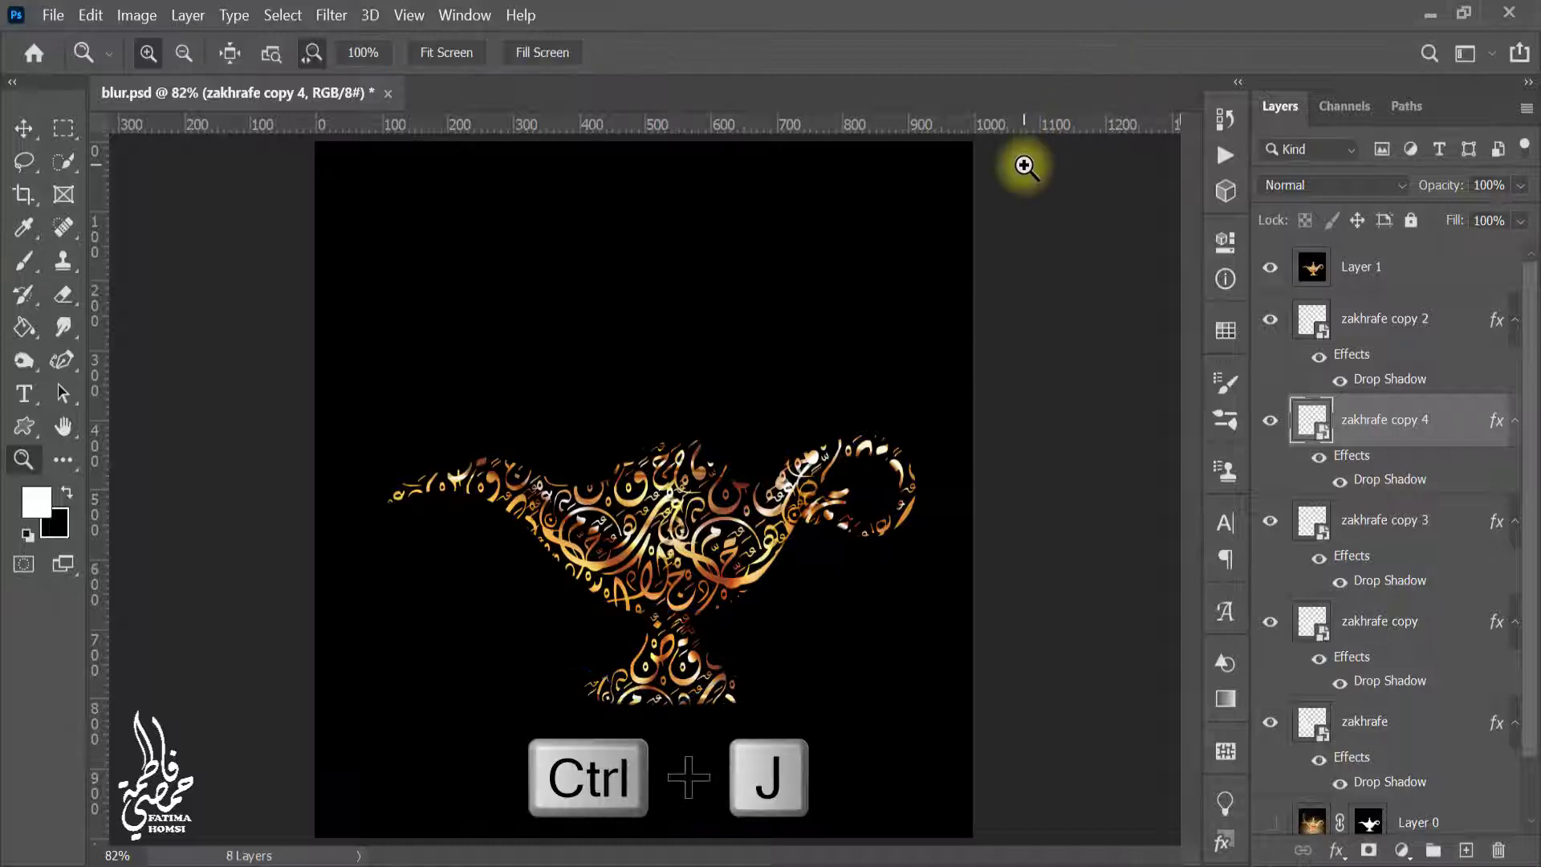
{"action": "key", "text": "ctrl+t"}
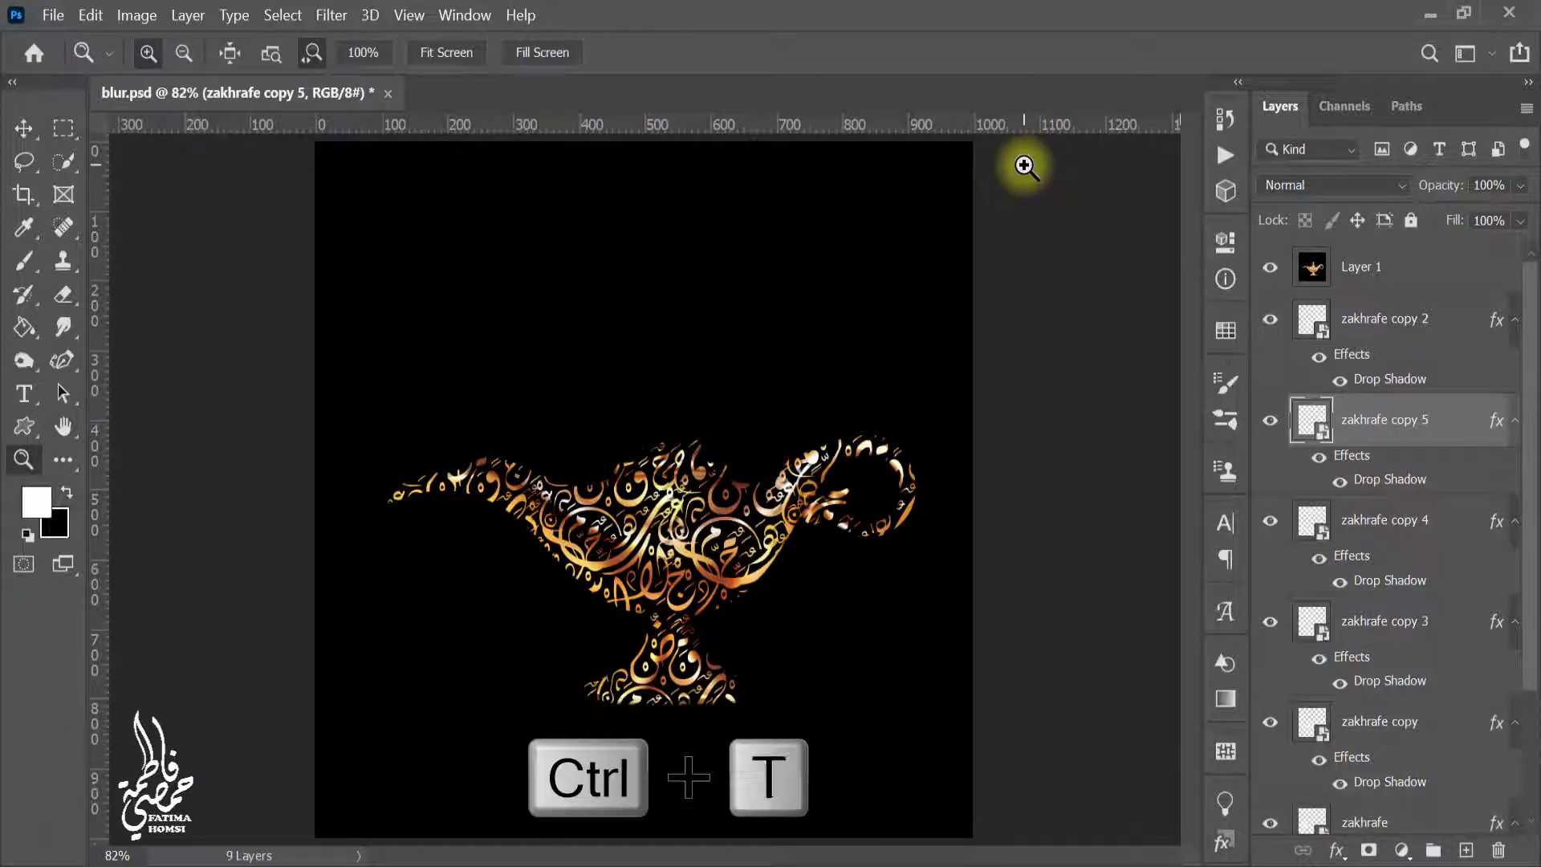
{"action": "left_click_drag", "start_coordinate": [688, 647], "coordinate": [703, 348]}
{"action": "mouse_move", "coordinate": [663, 281]}
{"action": "left_mouse_down"}
{"action": "mouse_move", "coordinate": [665, 348]}
{"action": "mouse_move", "coordinate": [654, 308]}
{"action": "left_mouse_up"}
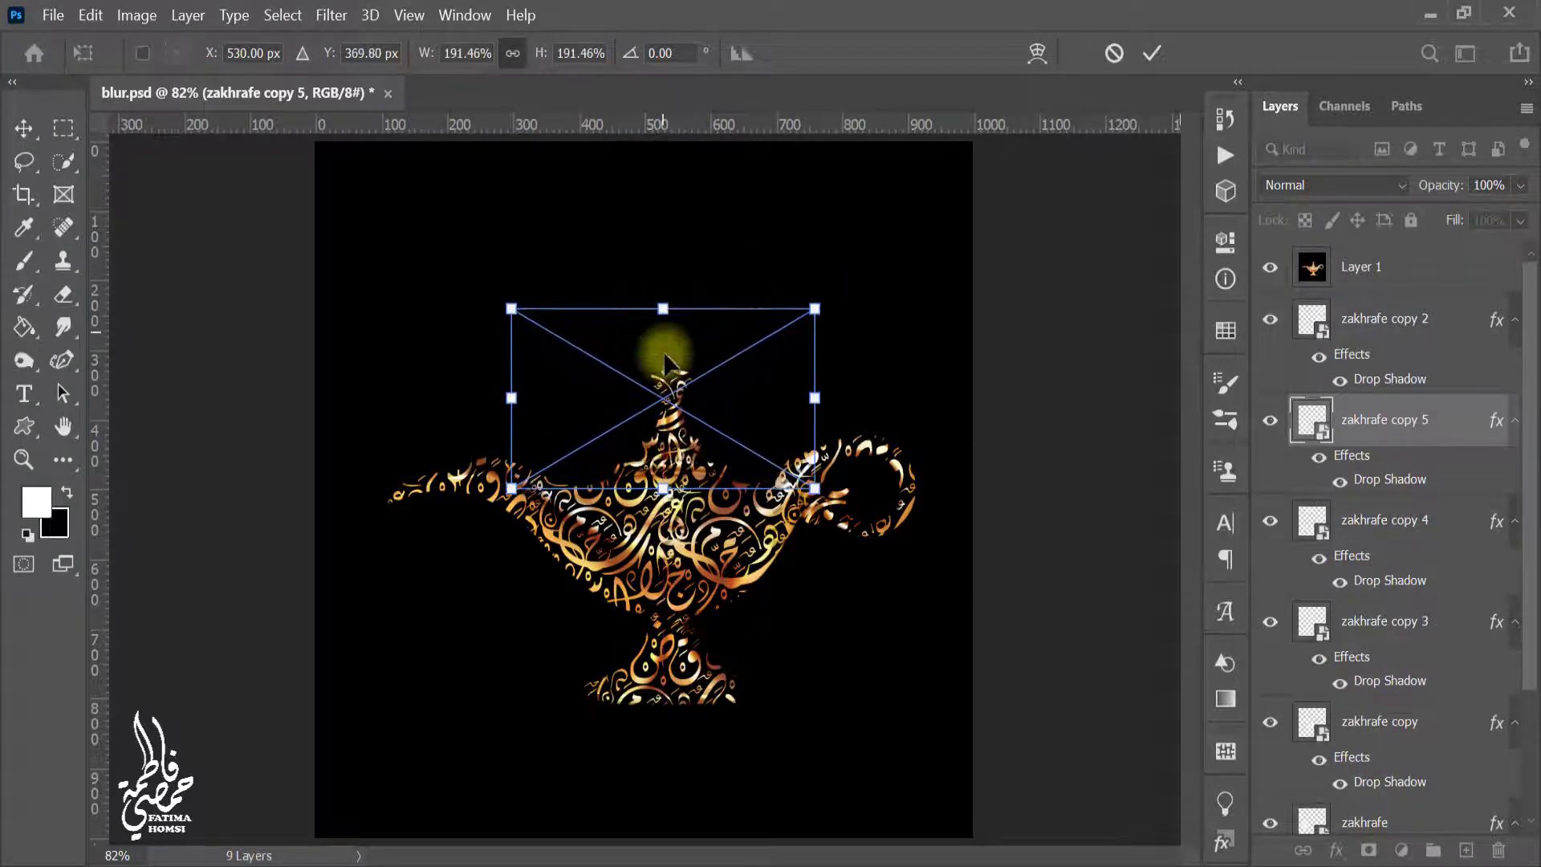
{"action": "left_click", "coordinate": [1152, 54]}
- Group all the zakhrafe calligraphy layers, from zakhrafe copy 2 down to the original zakhrafe
{"action": "left_click", "coordinate": [1459, 335]}
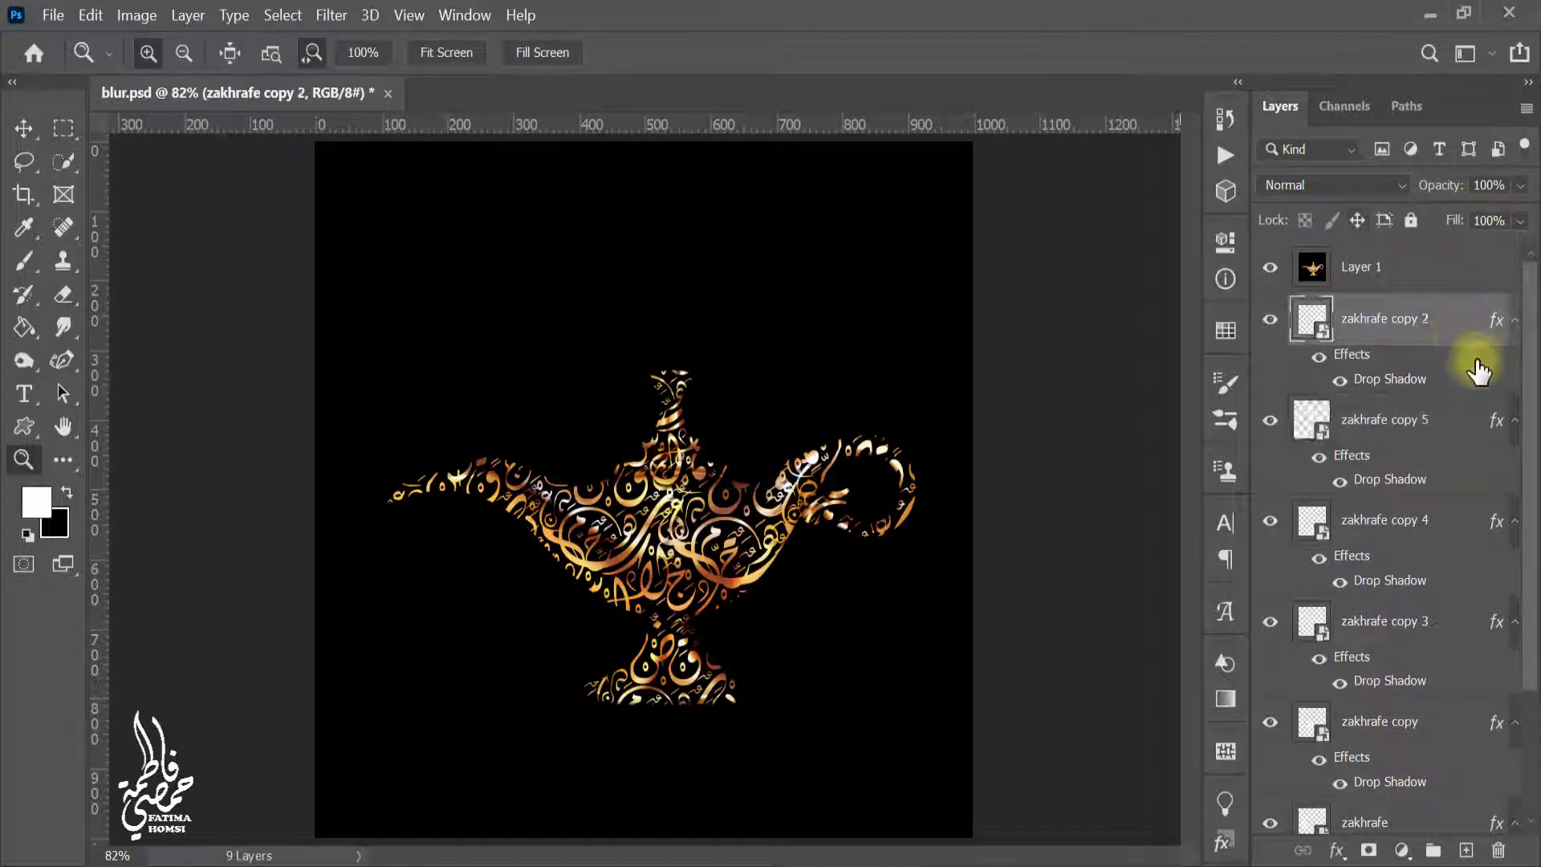
{"action": "left_click_drag", "start_coordinate": [1532, 392], "coordinate": [1533, 566]}
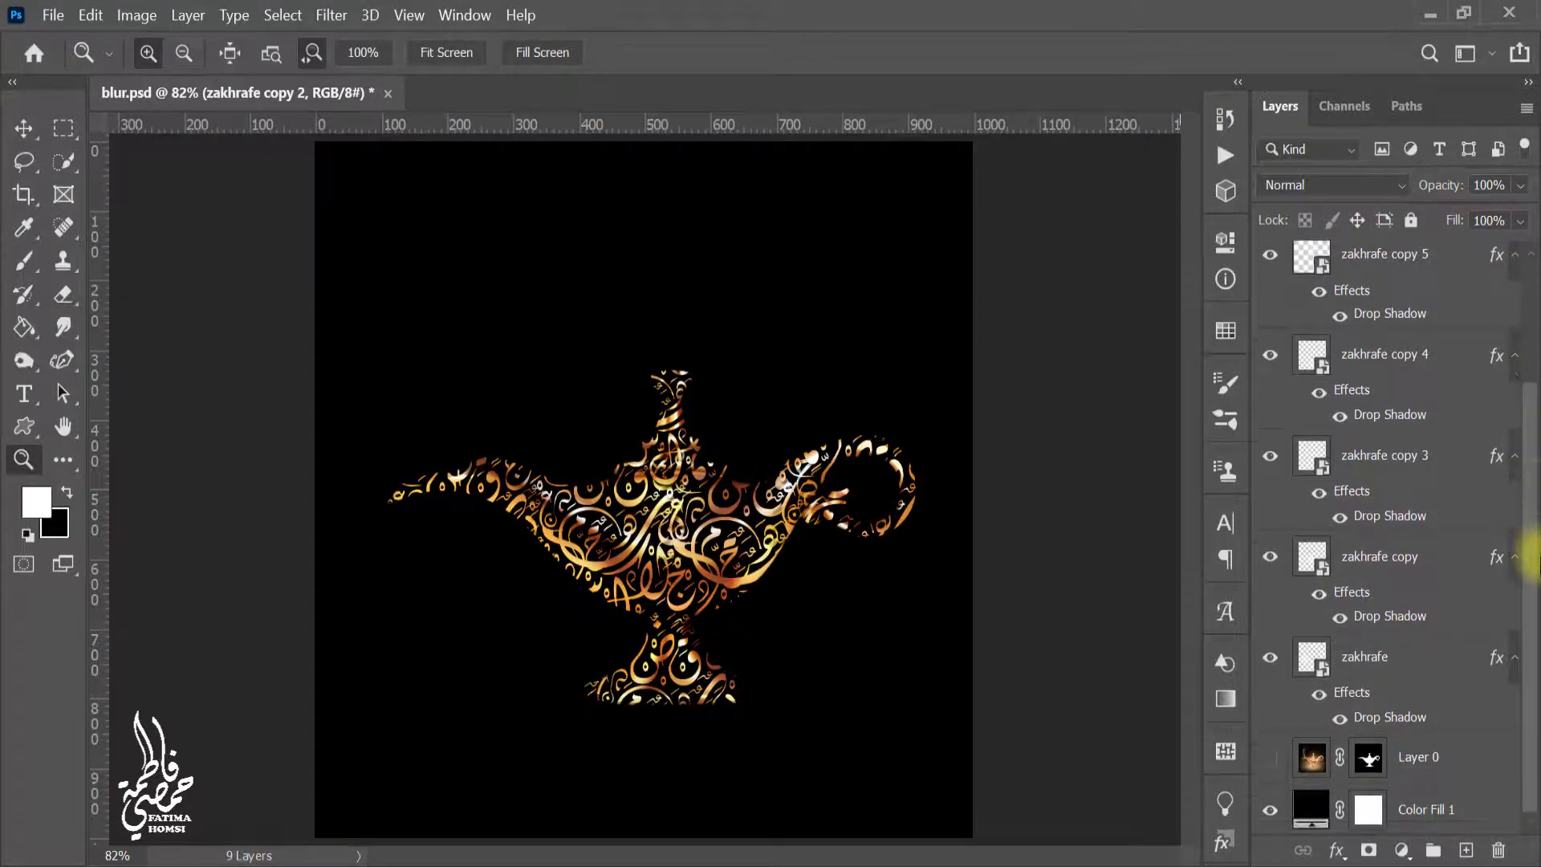
{"action": "key", "text": "shift"}
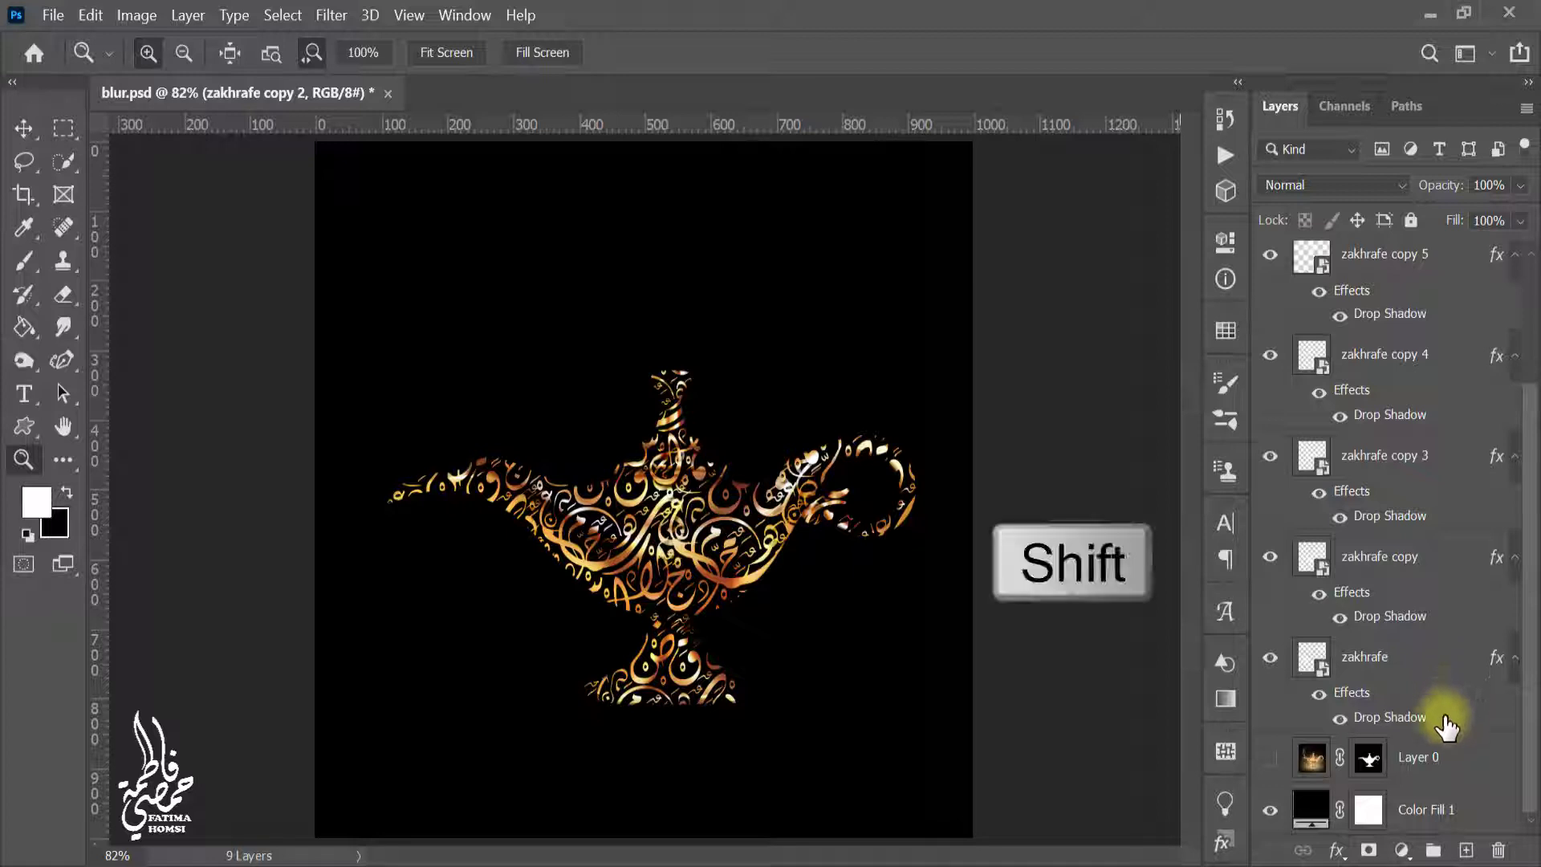
{"action": "left_click", "coordinate": [1447, 727], "text": "shift"}
{"action": "key", "text": "ctrl+g"}
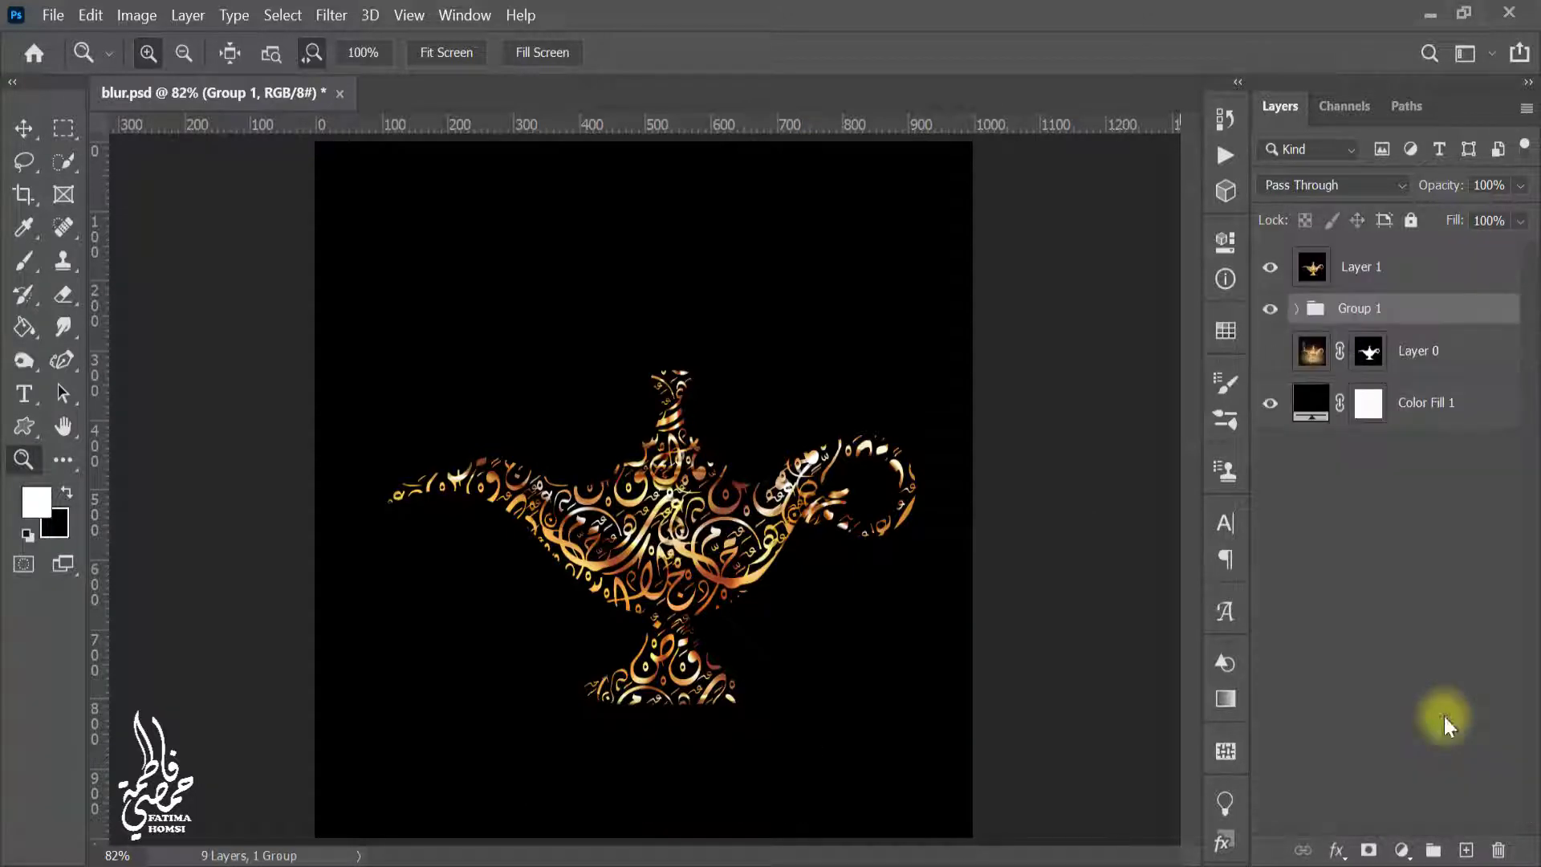
- Open zakhrafe 1.png as a separate document and clip a solid colour fill of #f1b867 to its mandala layer
{"action": "left_click", "coordinate": [1424, 16]}
{"action": "left_click_drag", "start_coordinate": [1207, 181], "coordinate": [618, 104]}
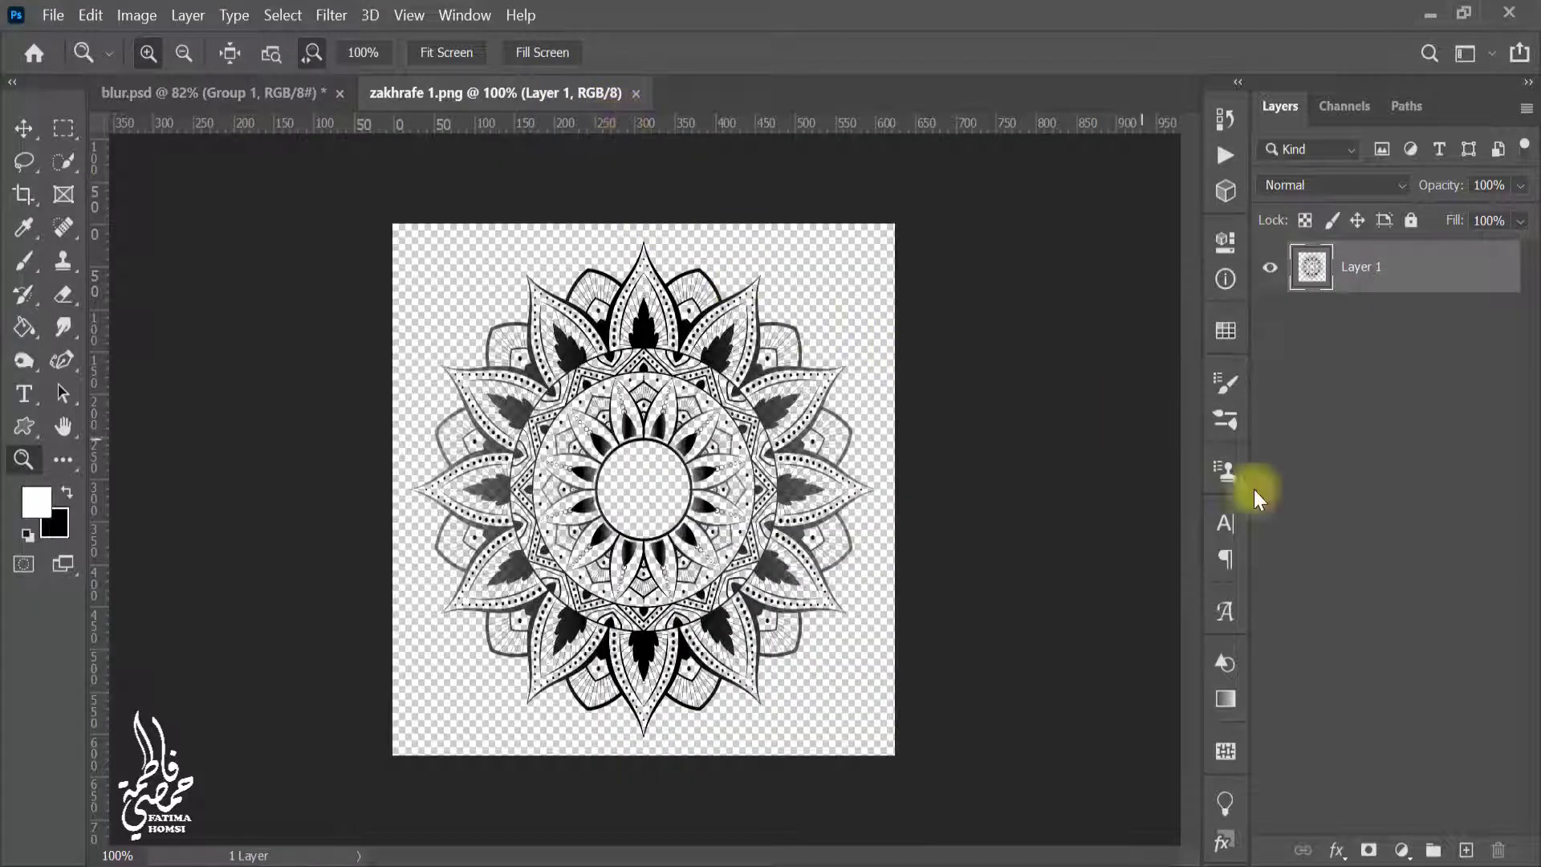
{"action": "left_click", "coordinate": [1397, 855]}
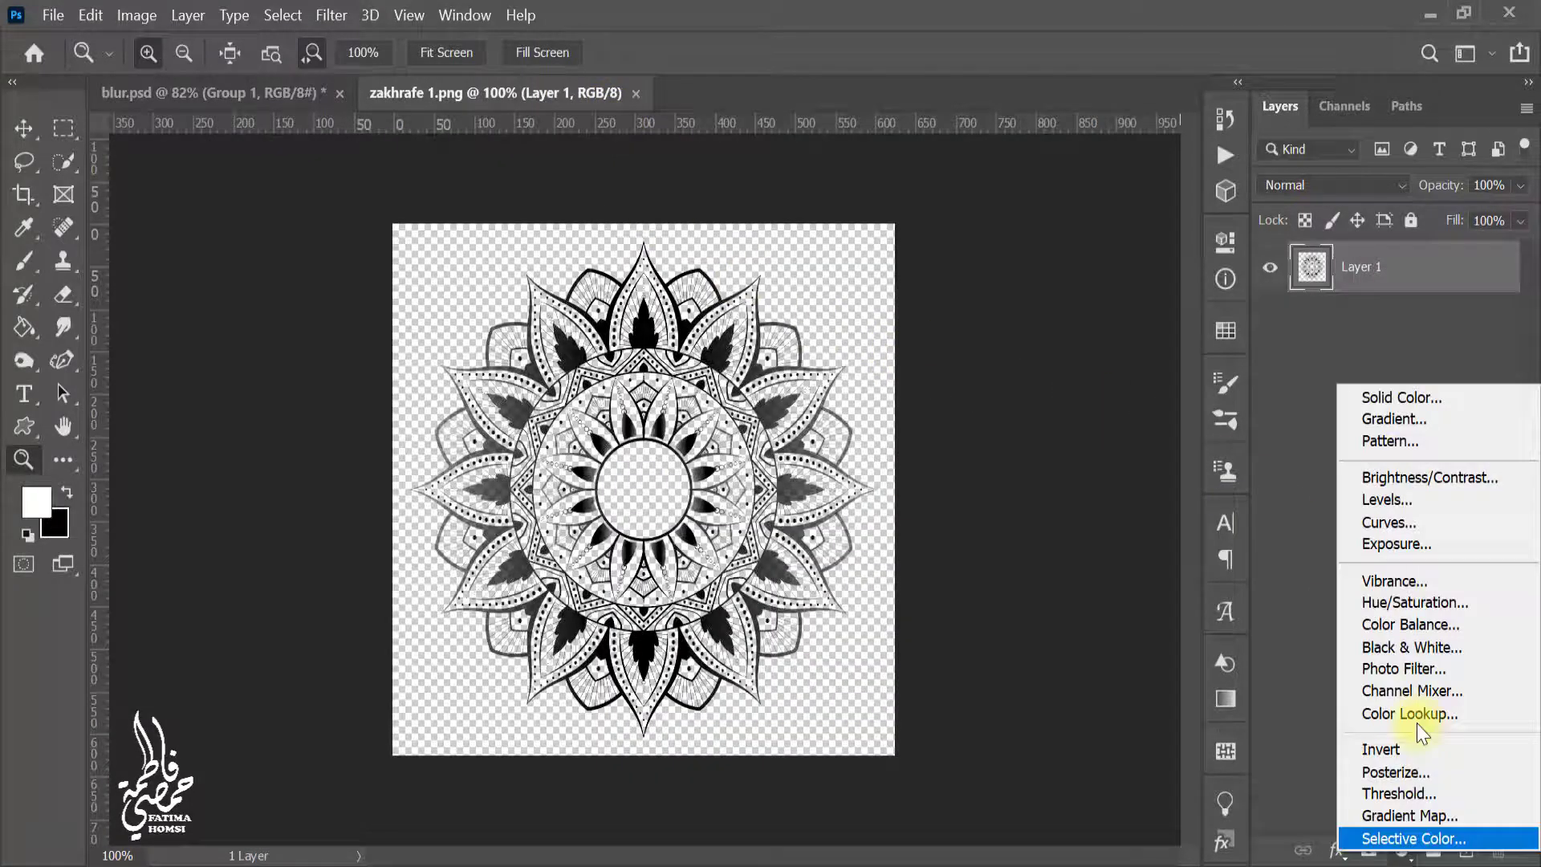
{"action": "left_click", "coordinate": [1471, 405]}
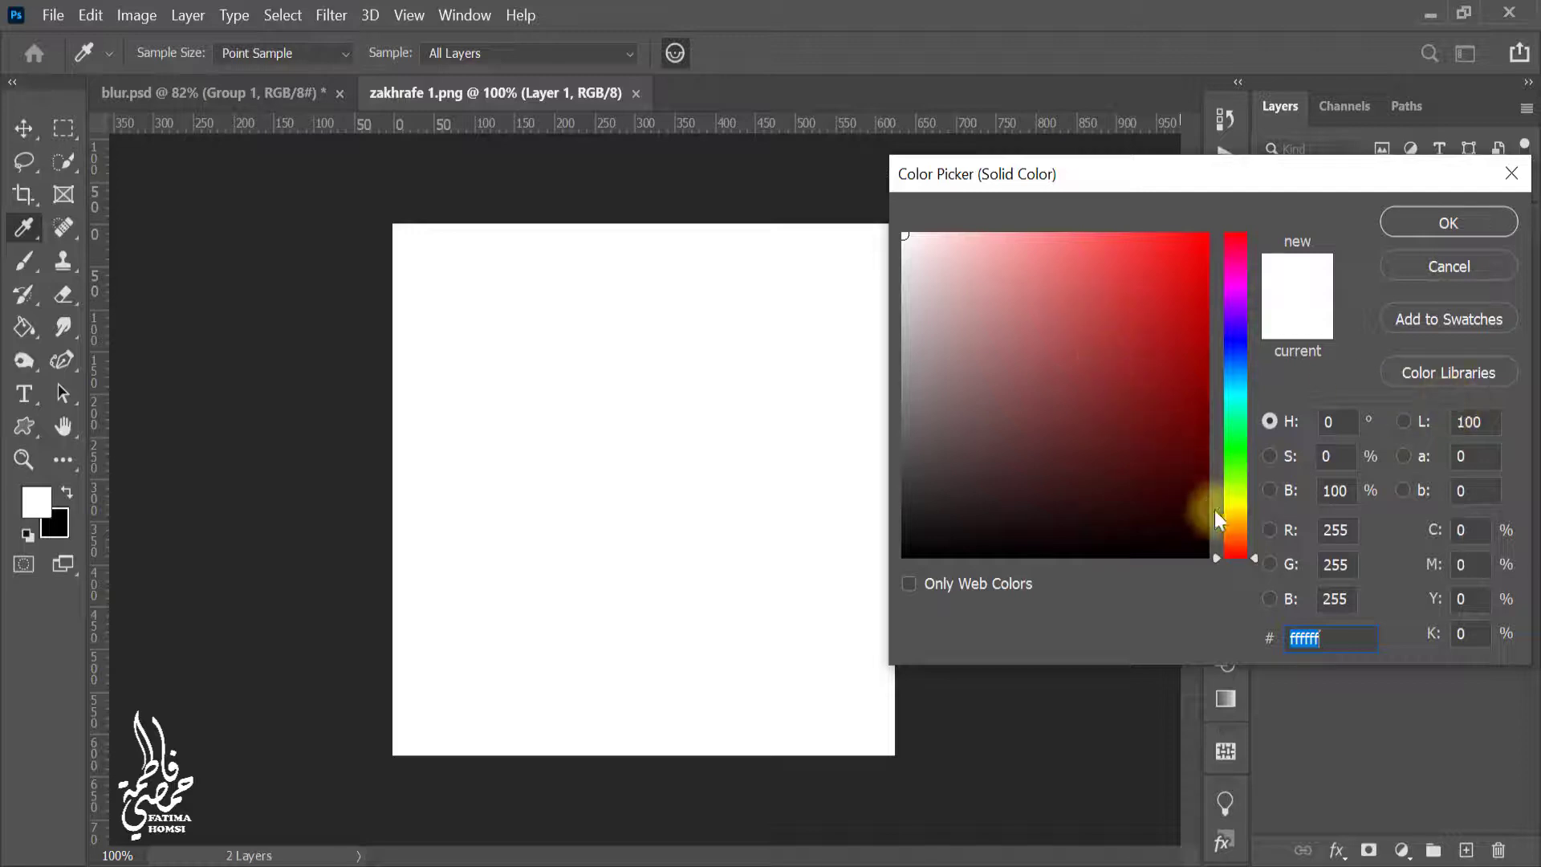
{"action": "left_click", "coordinate": [1235, 526]}
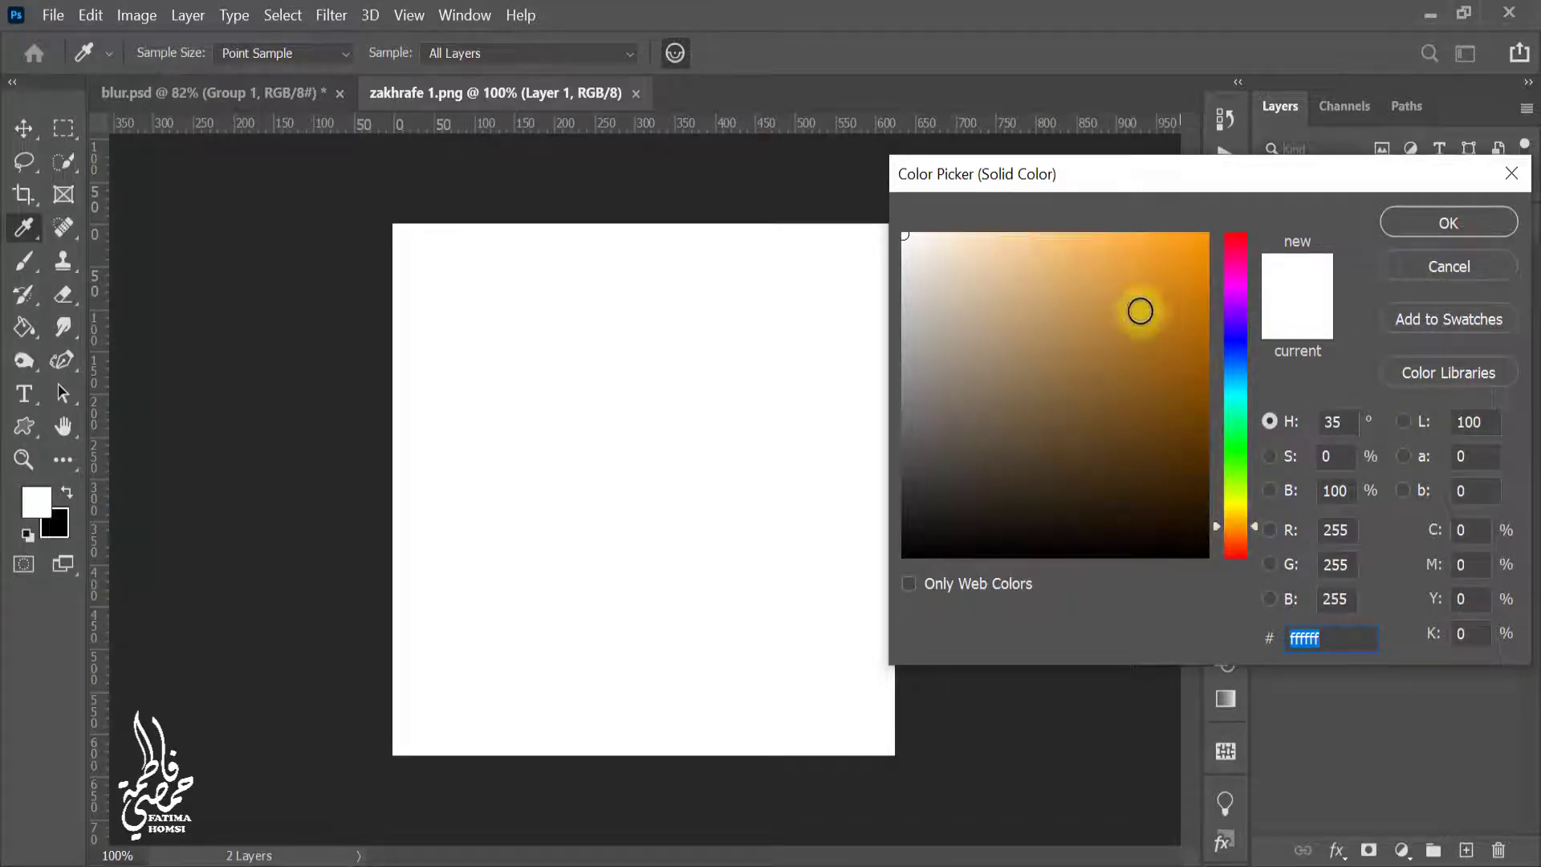
{"action": "left_click", "coordinate": [1097, 267]}
{"action": "left_click", "coordinate": [1077, 250]}
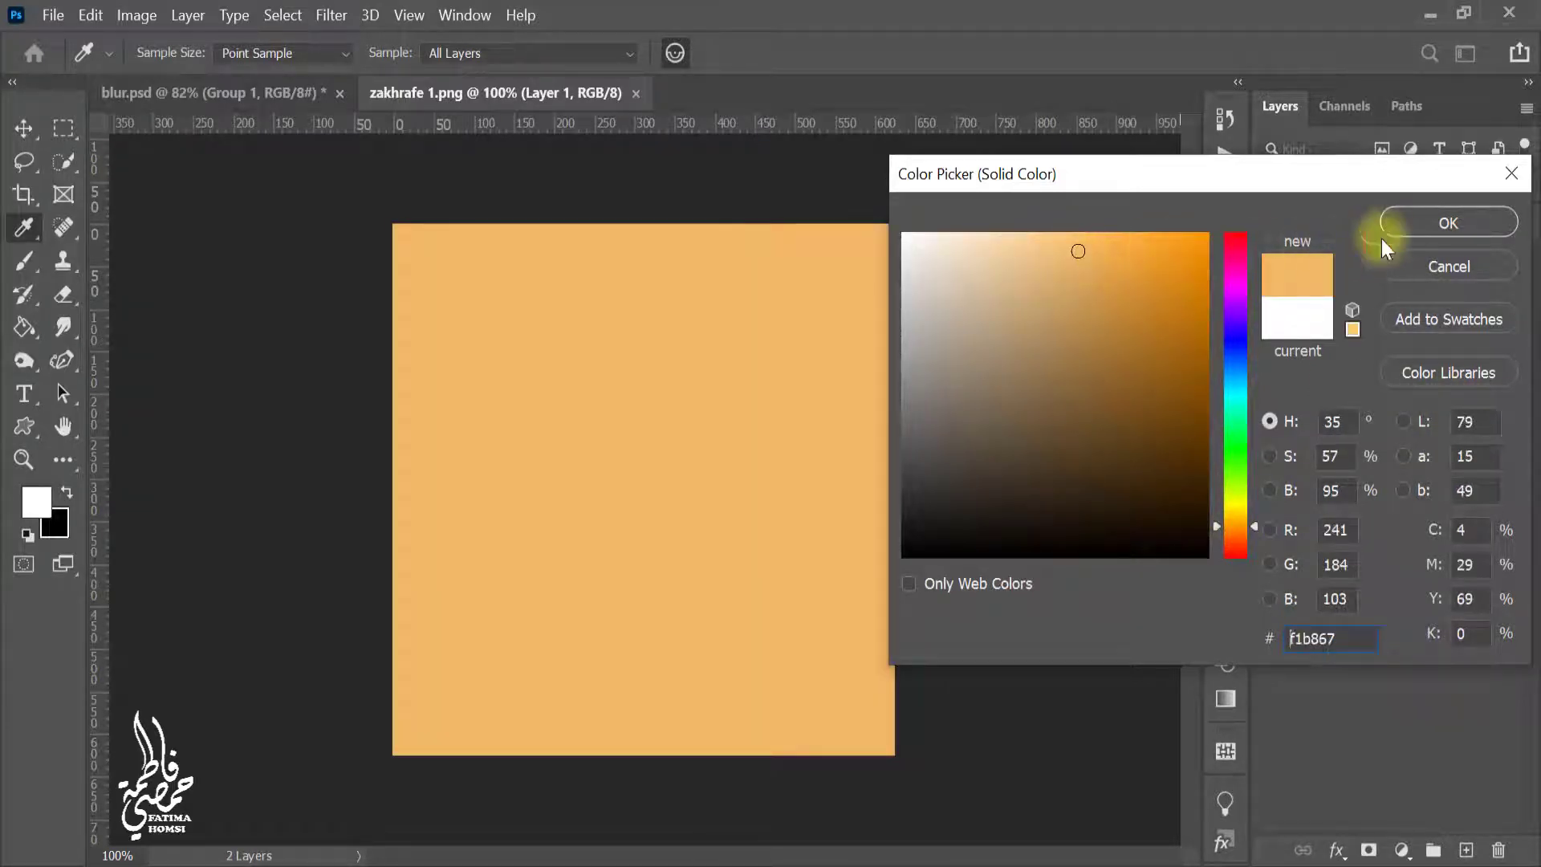
{"action": "left_click", "coordinate": [1418, 221]}
{"action": "right_click", "coordinate": [1489, 284]}
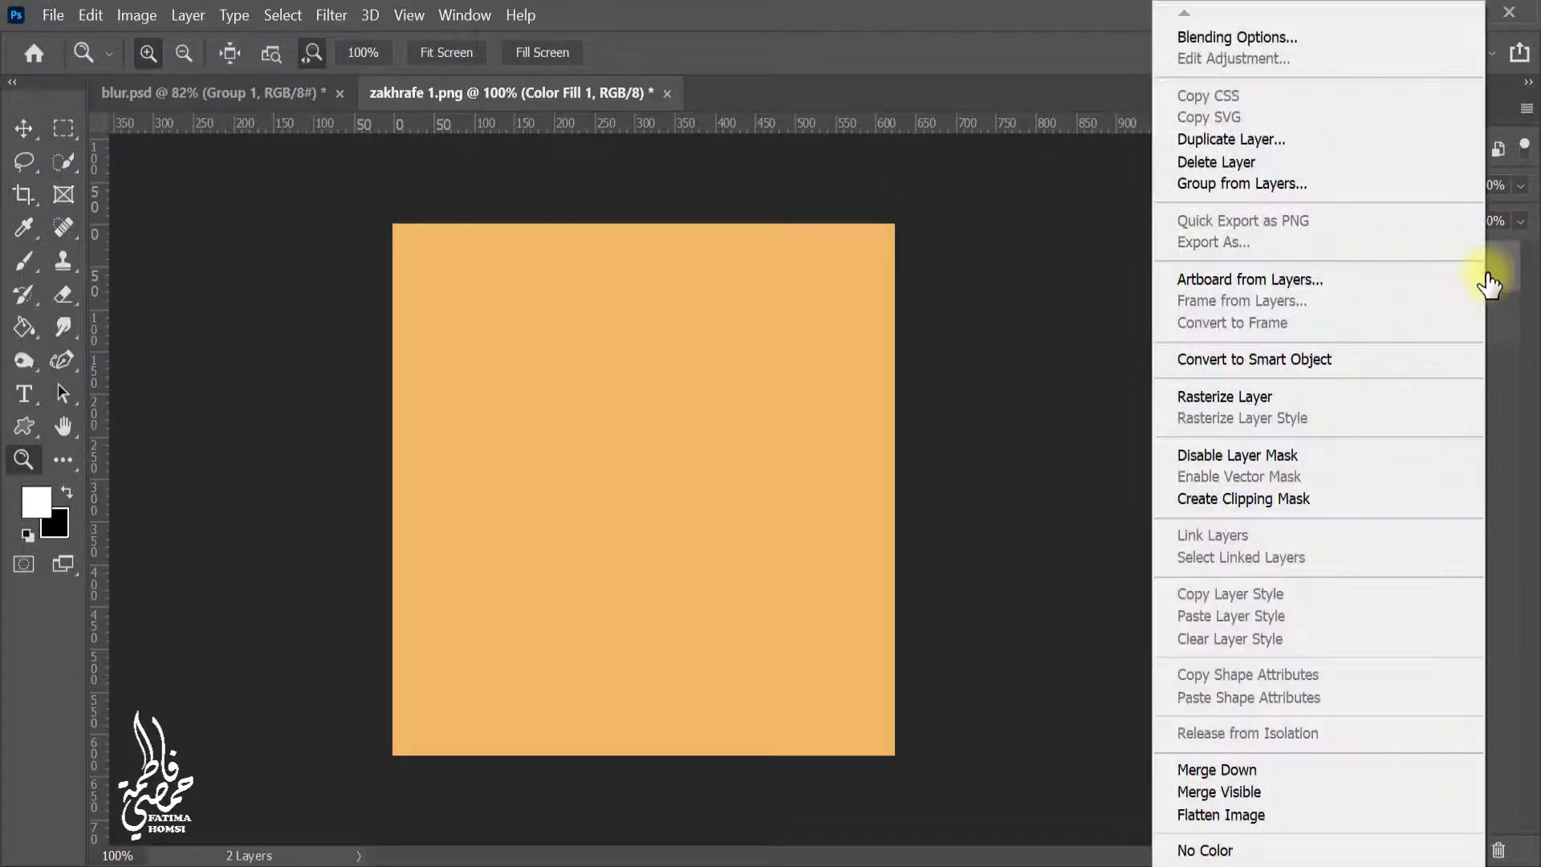
{"action": "left_click", "coordinate": [1375, 498]}
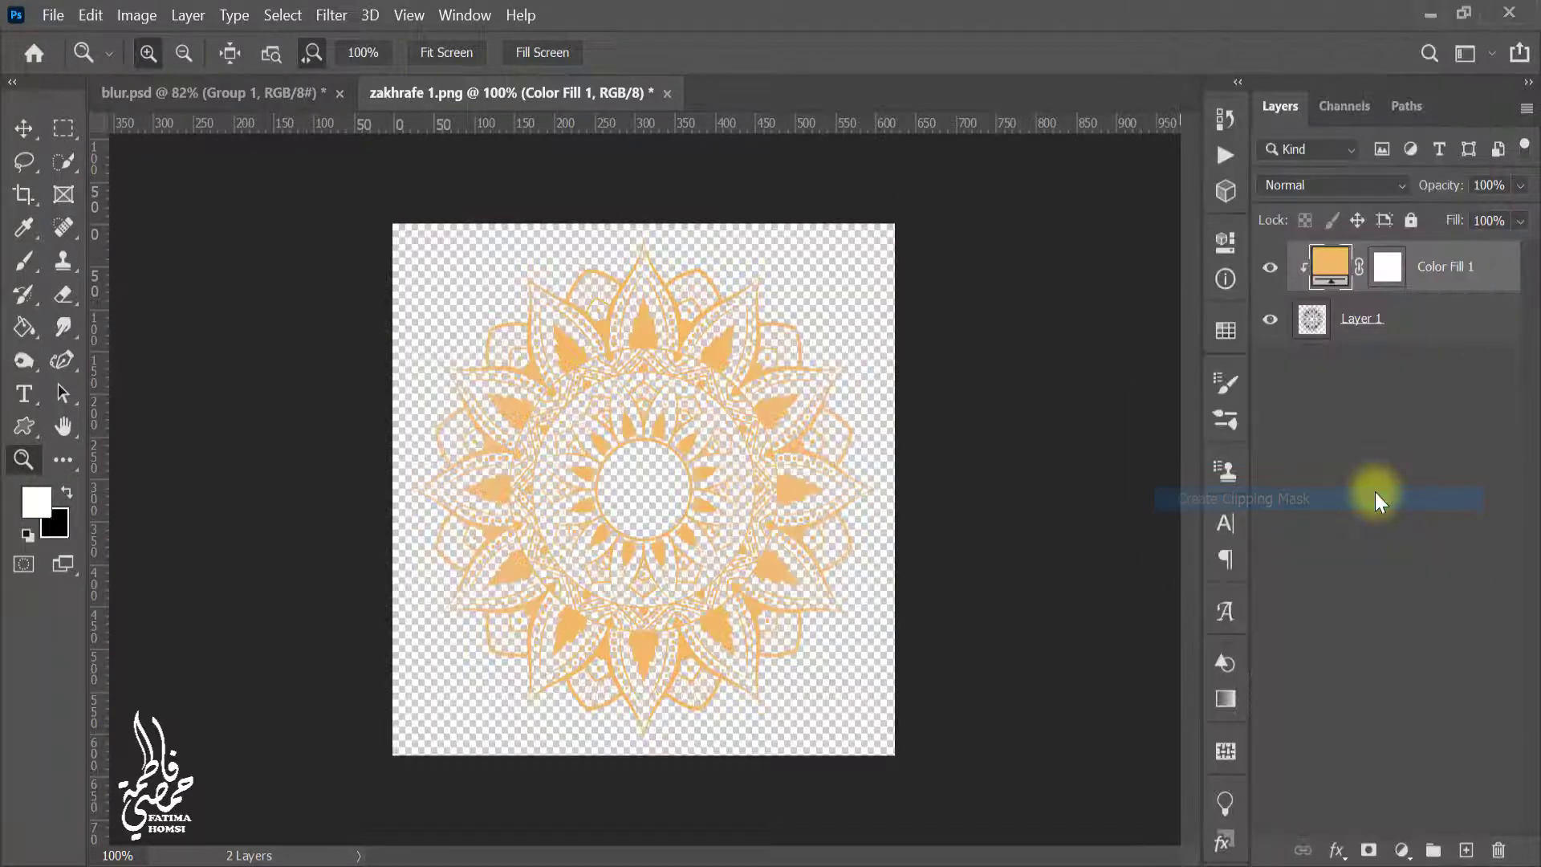
- Add a black (#000000) solid colour fill layer and move it beneath the mandala layer
{"action": "left_click", "coordinate": [1398, 850]}
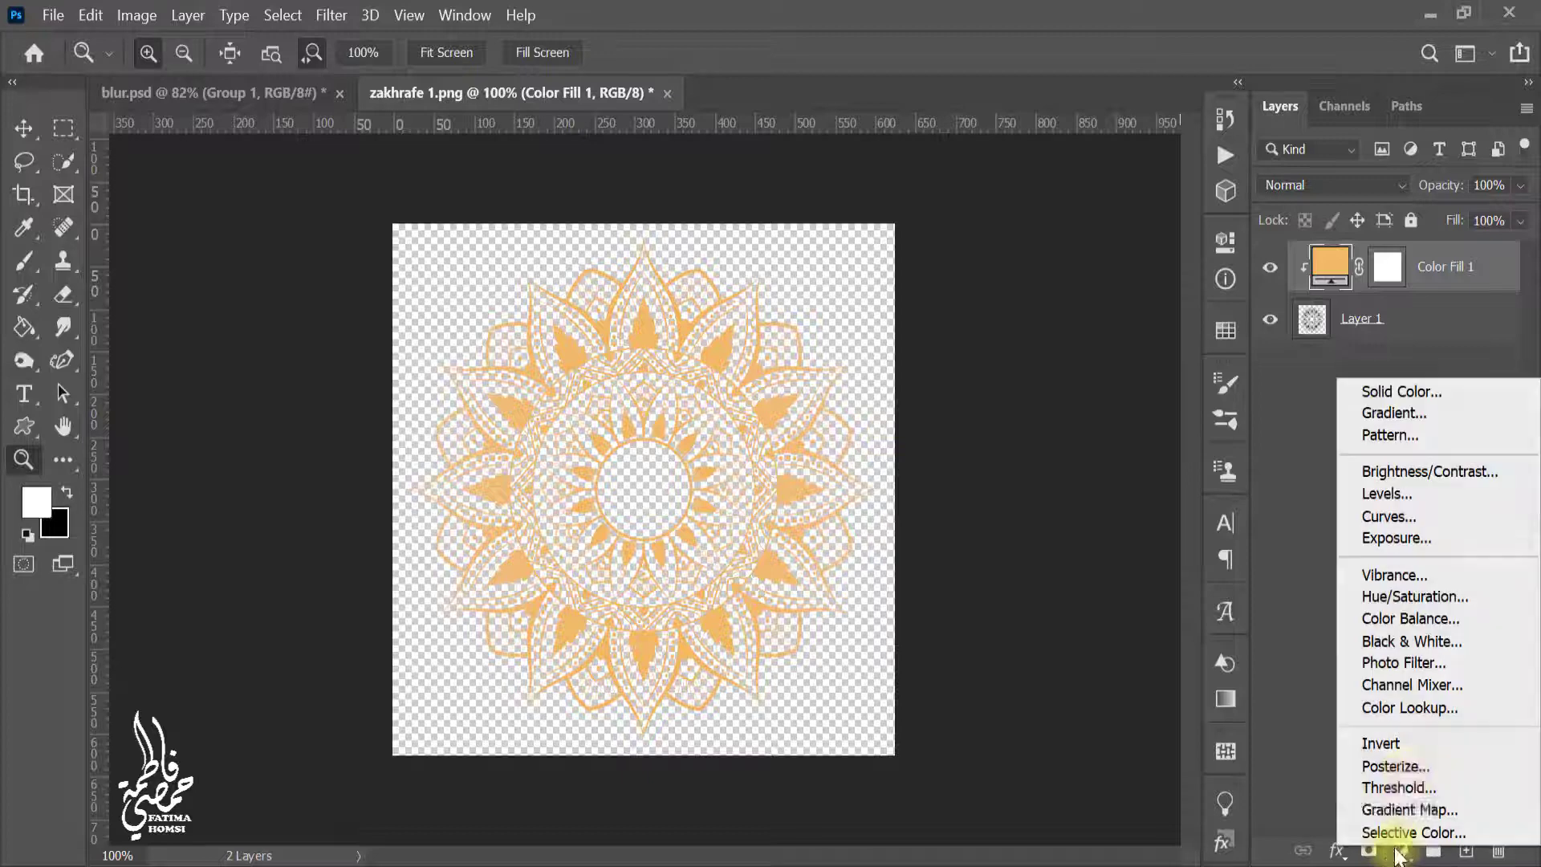
{"action": "left_click", "coordinate": [1466, 397]}
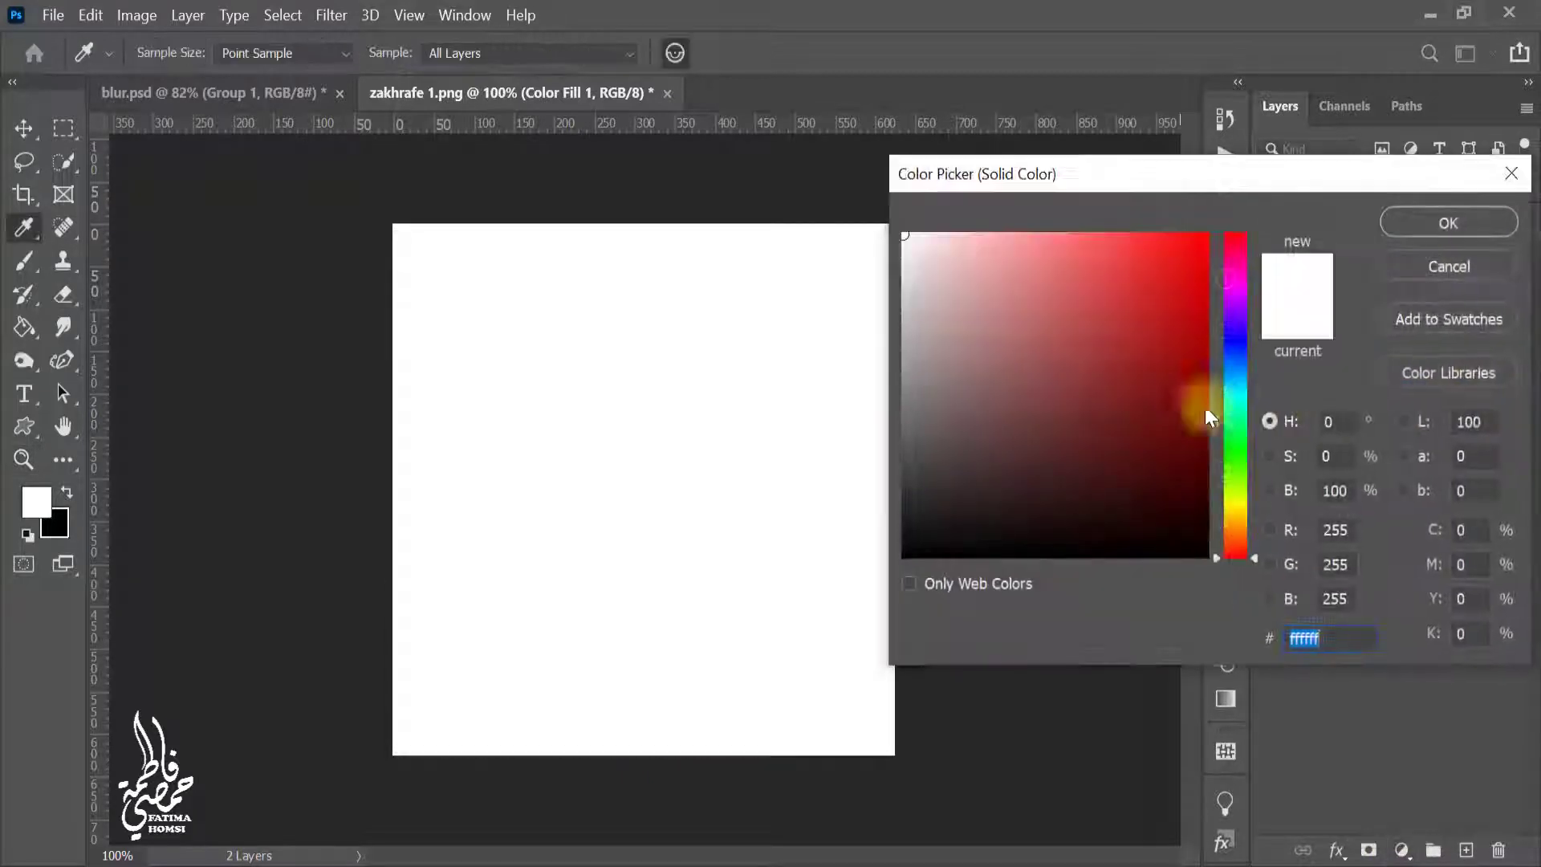
{"action": "left_click_drag", "start_coordinate": [1124, 401], "coordinate": [888, 561]}
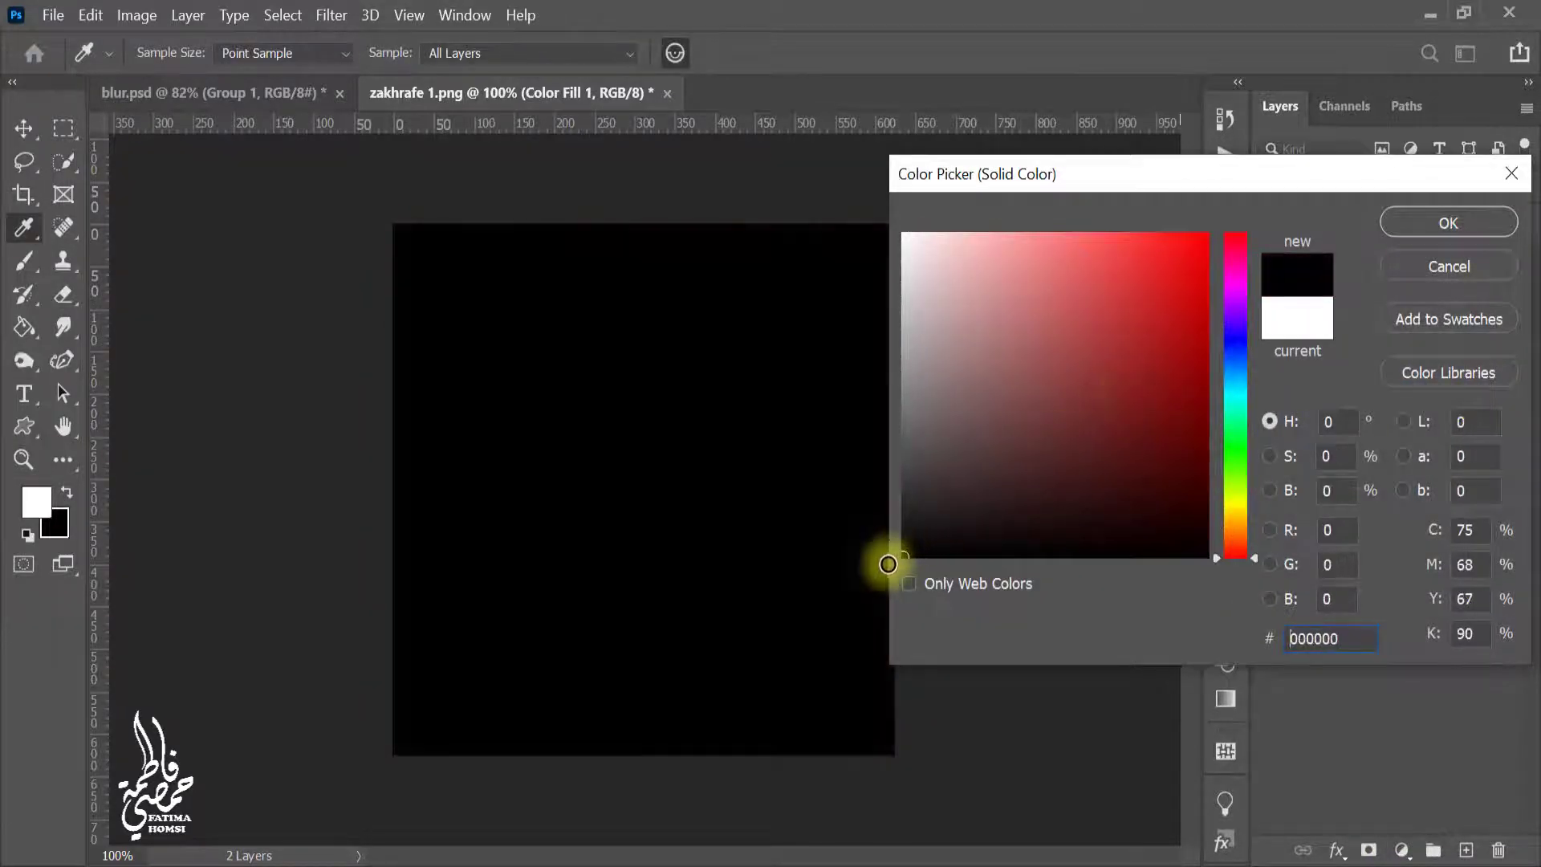
{"action": "left_click", "coordinate": [1428, 225]}
{"action": "left_click_drag", "start_coordinate": [1485, 267], "coordinate": [1481, 387]}
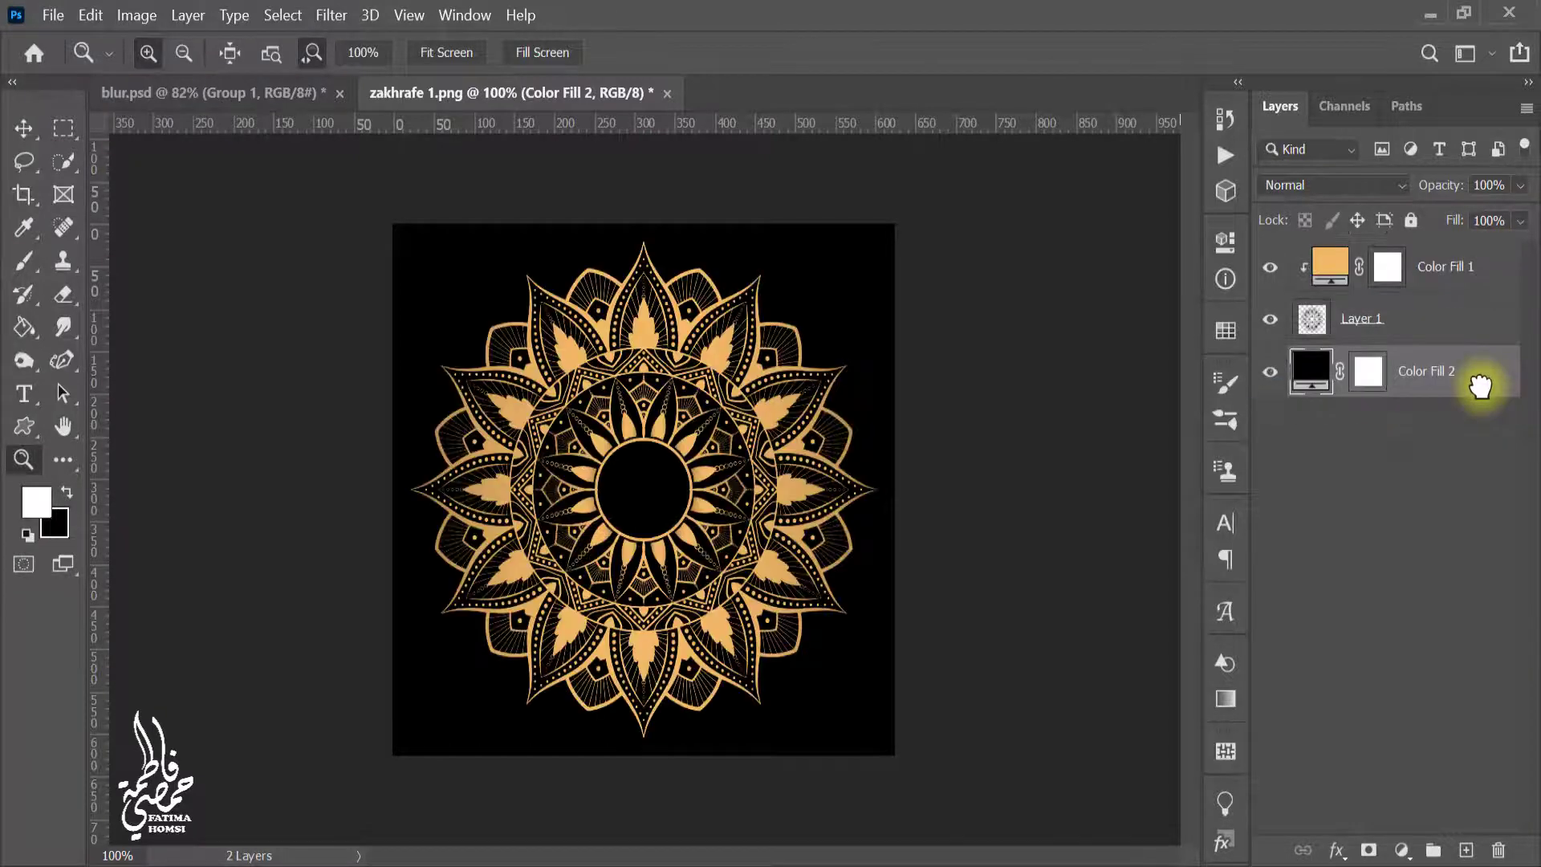
- Add a layer above the gold fill, paint a soft white 485 px brush spot at the mandala's centre and blend it as Soft Light
{"action": "left_click", "coordinate": [1338, 282]}
{"action": "left_click", "coordinate": [1466, 852]}
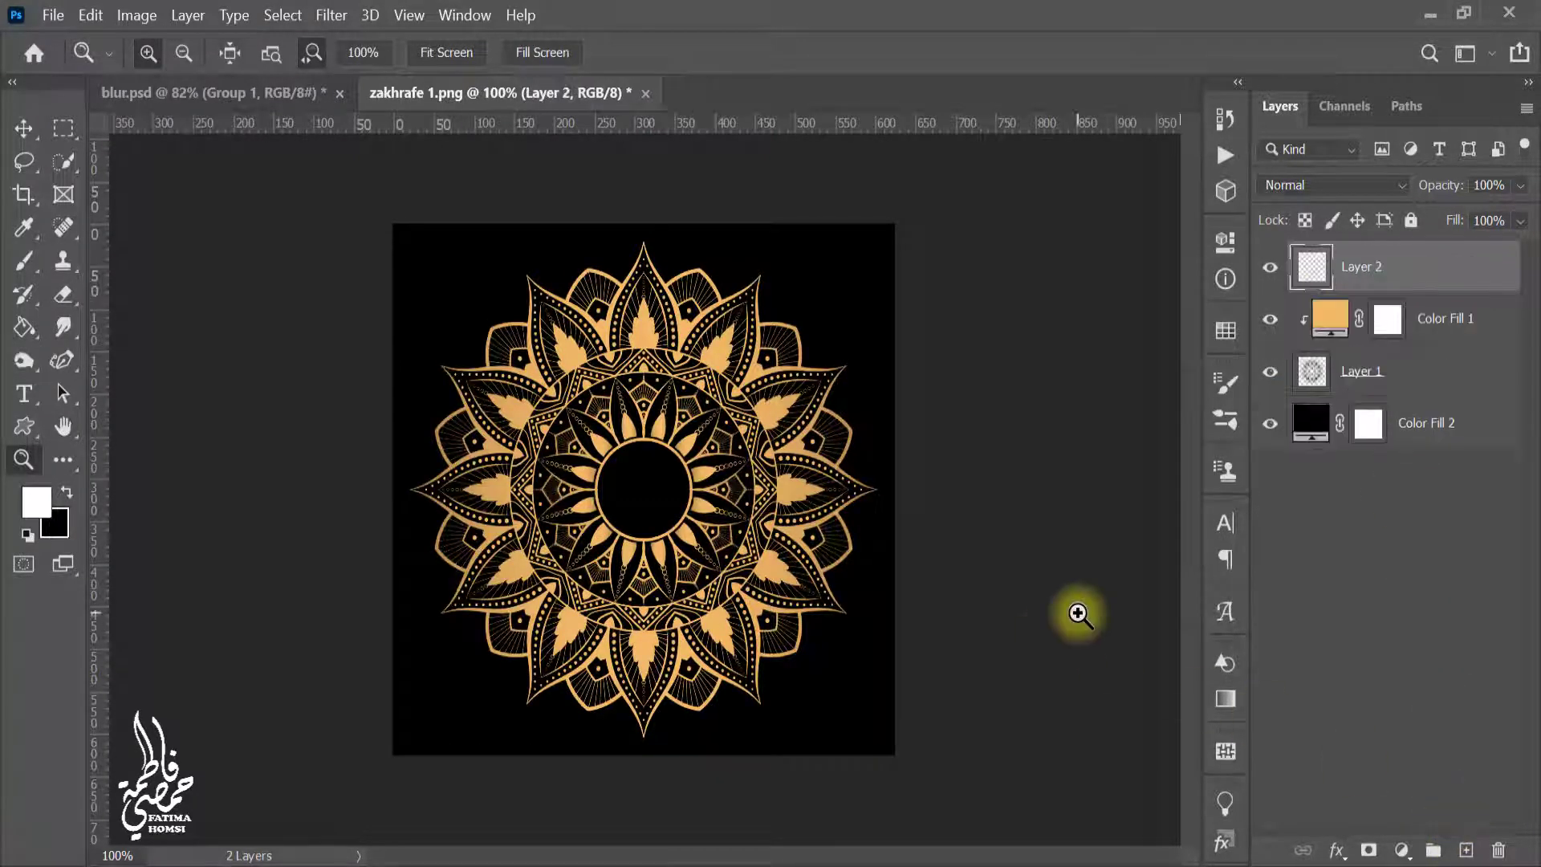
{"action": "left_click", "coordinate": [30, 263]}
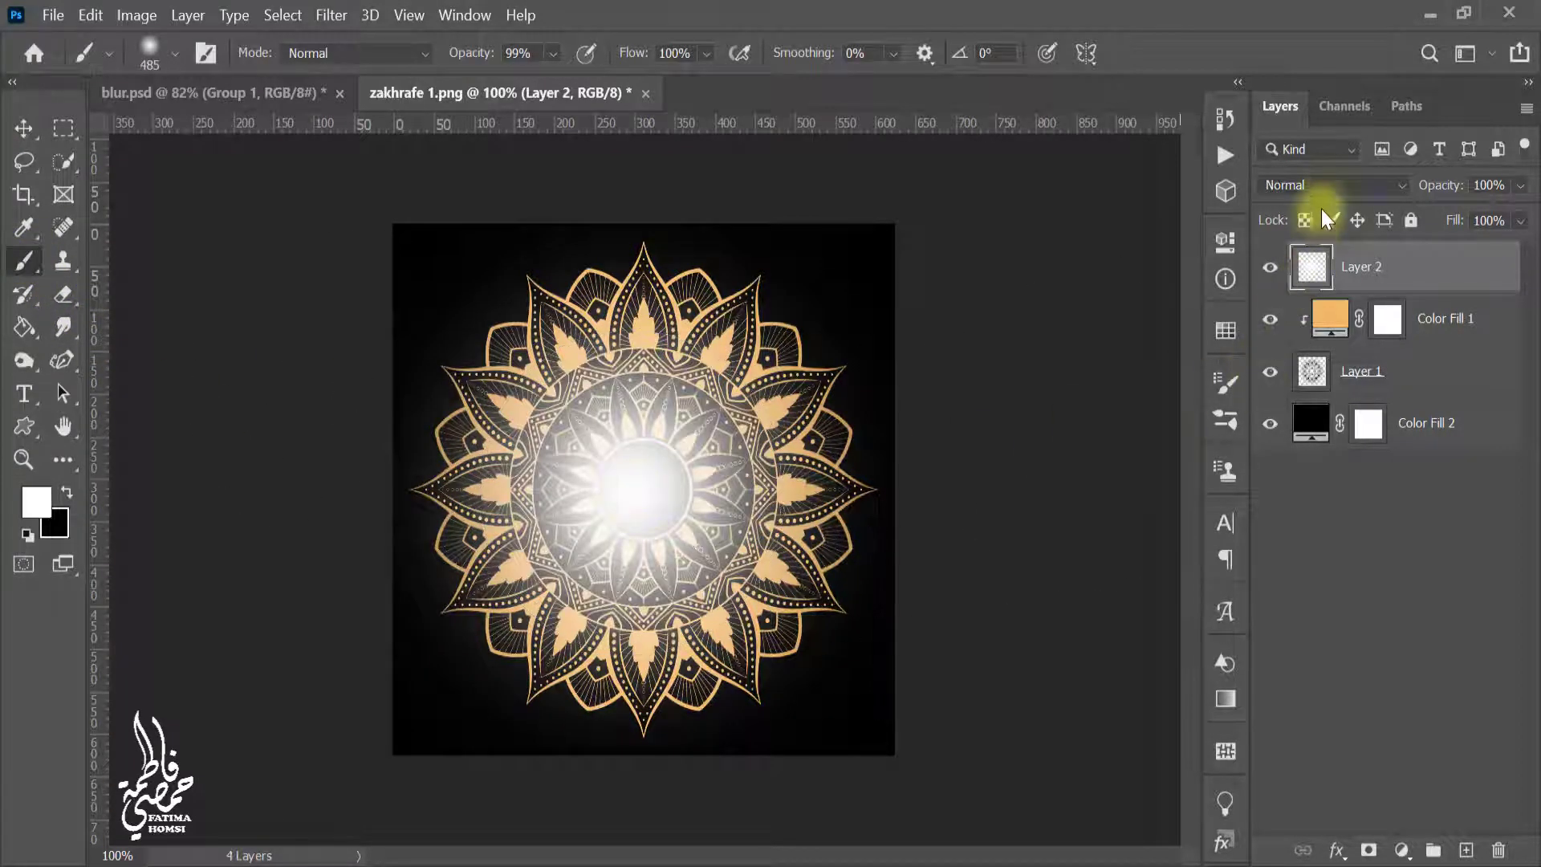
{"action": "left_click", "coordinate": [1324, 185]}
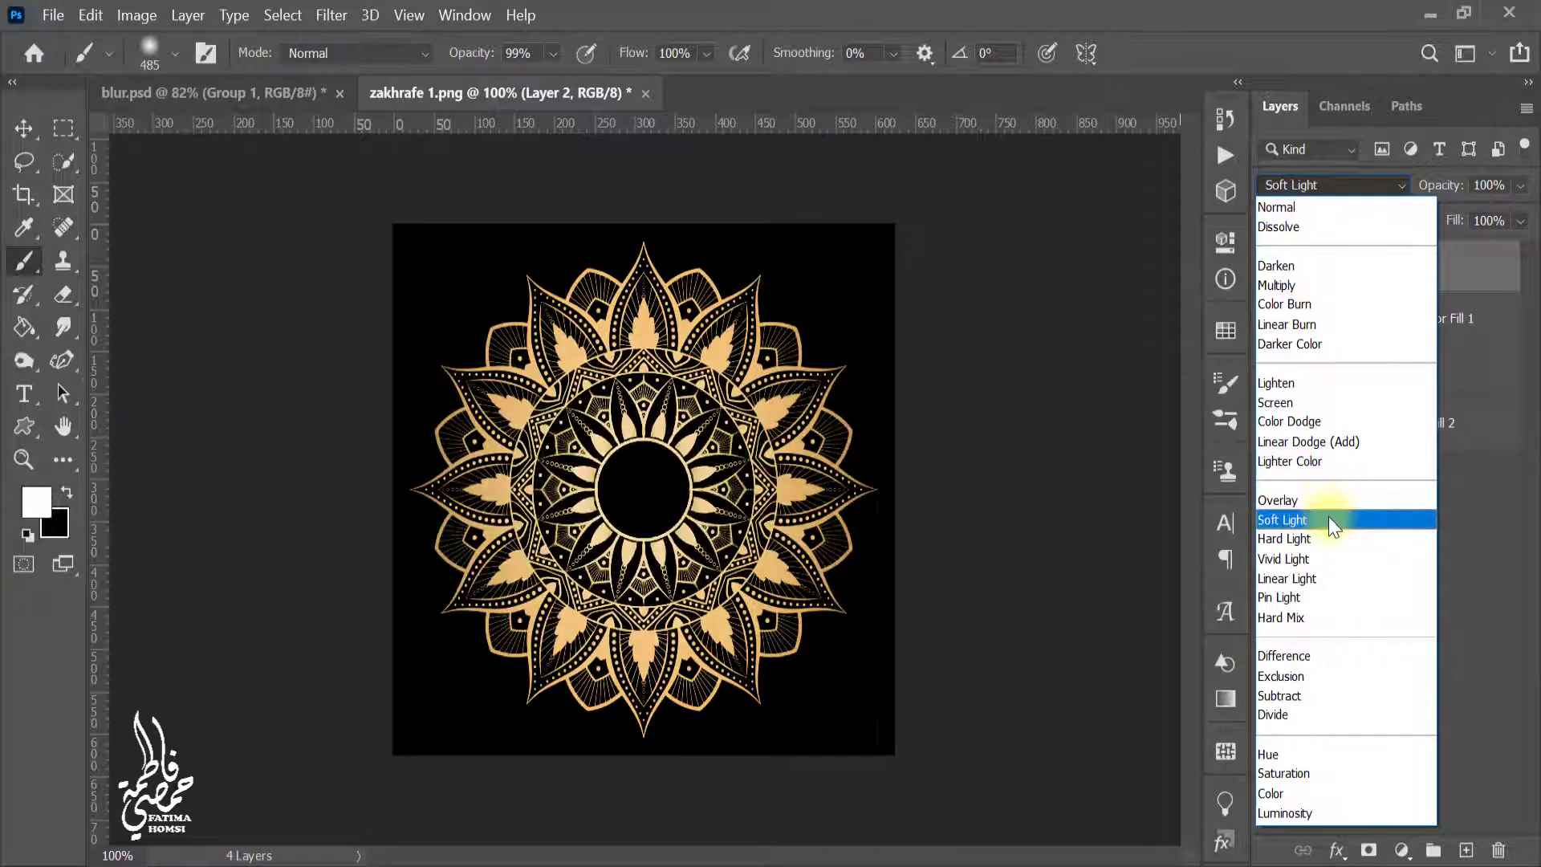
{"action": "left_click", "coordinate": [1328, 517]}
- Change the colour of the clipped gold fill on the mandala to #cd913b
{"action": "double_click", "coordinate": [1324, 322]}
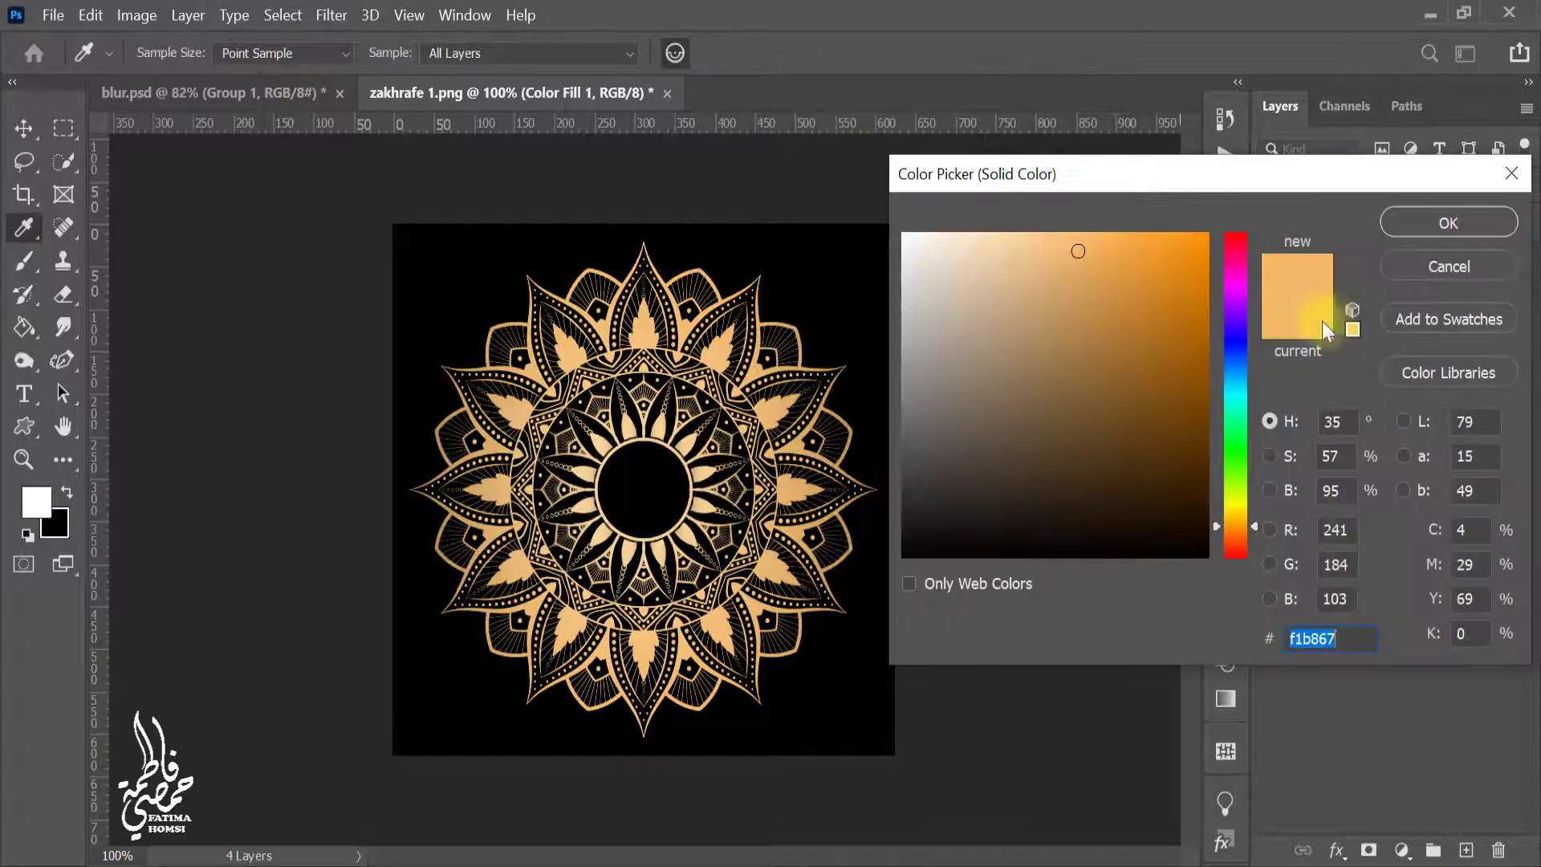
{"action": "left_click", "coordinate": [1162, 315]}
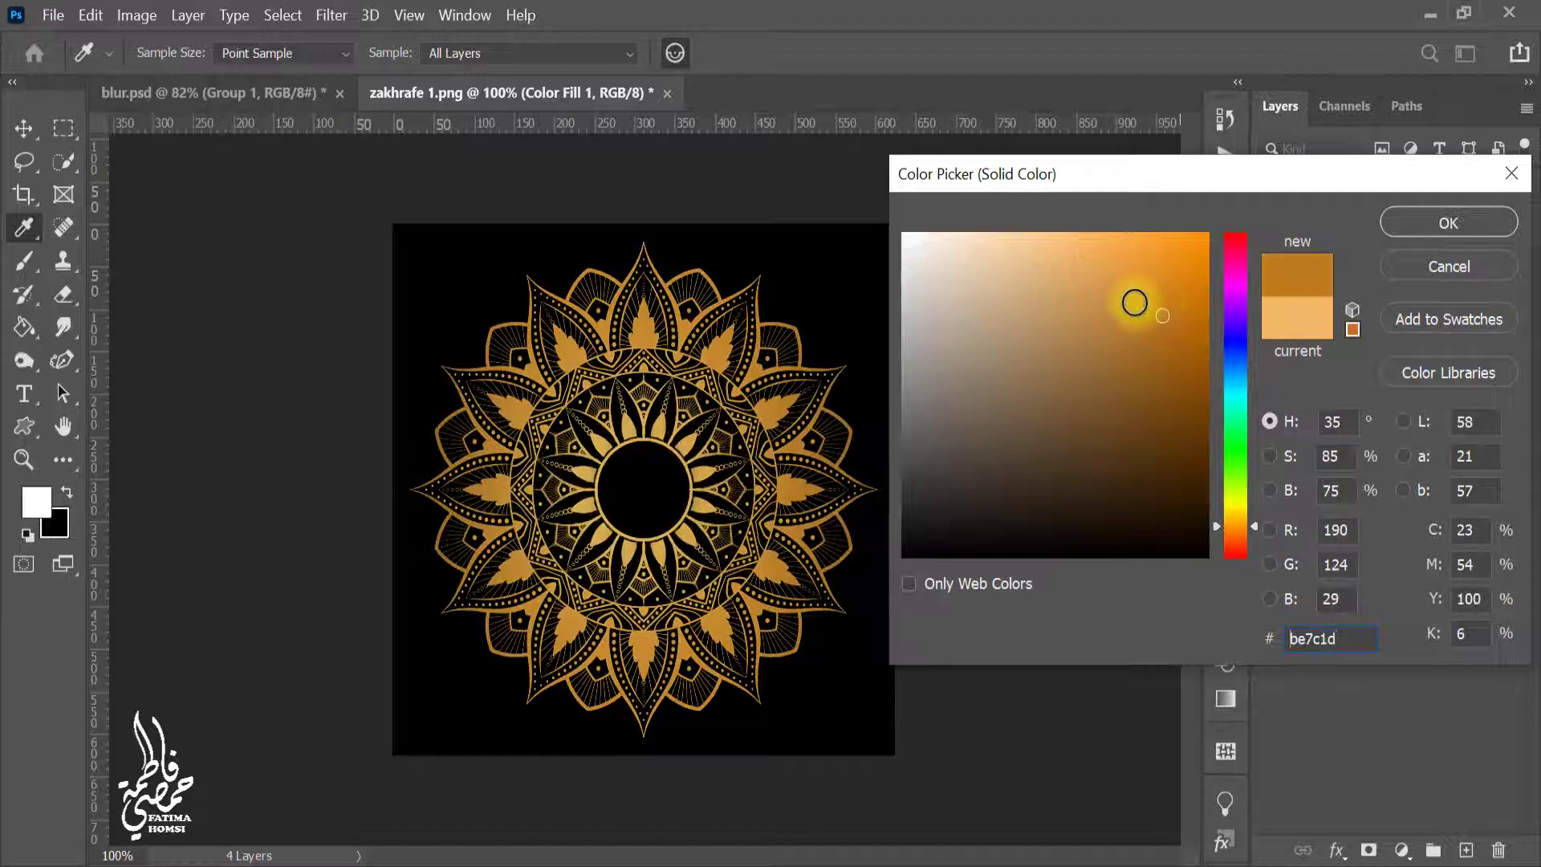
{"action": "left_click", "coordinate": [1135, 305]}
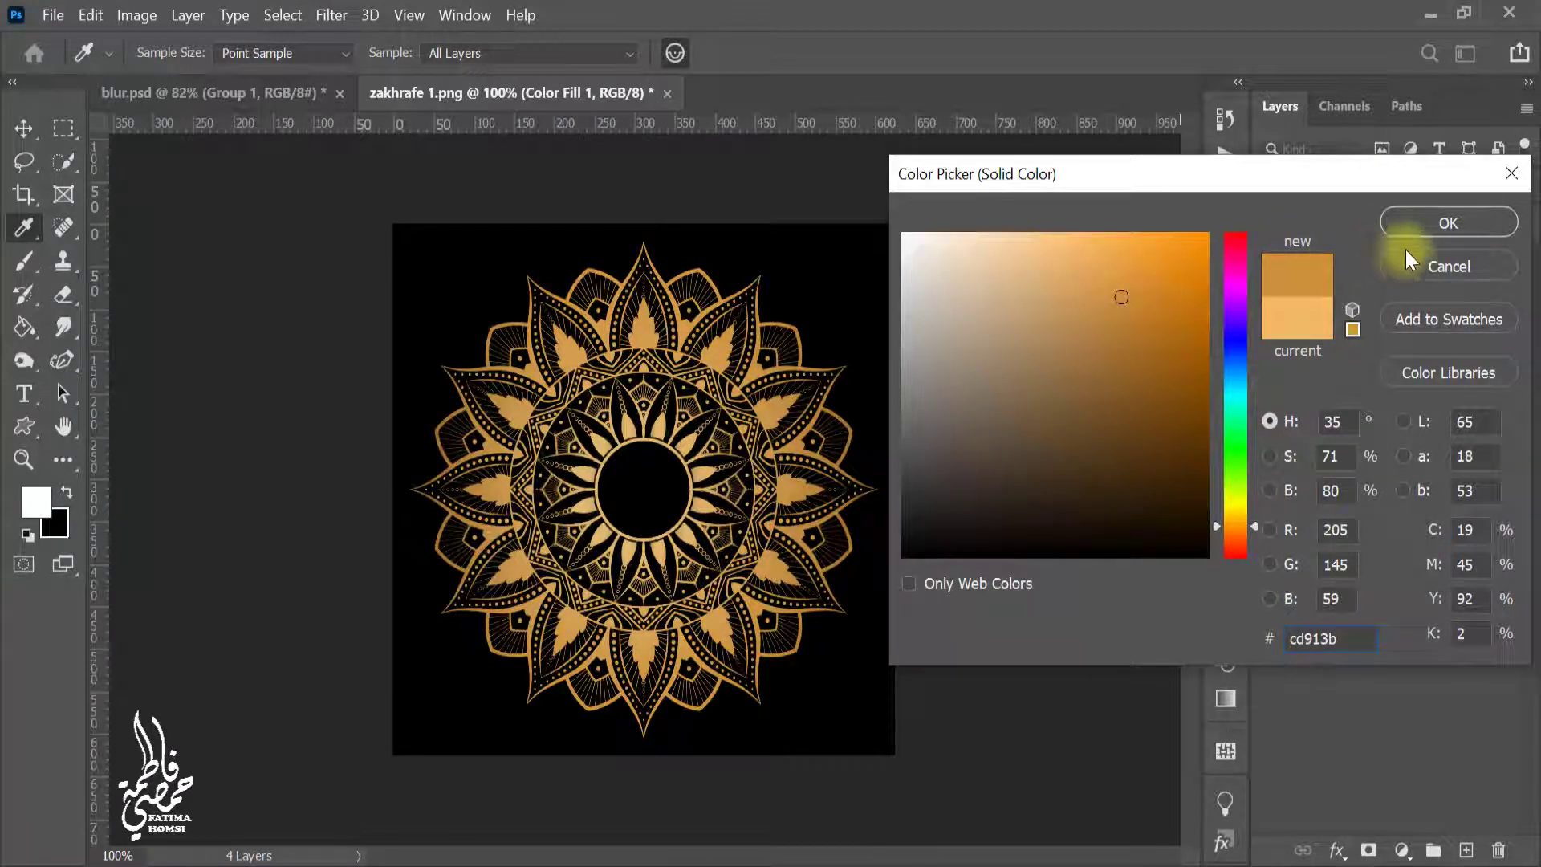
{"action": "left_click", "coordinate": [1439, 228]}
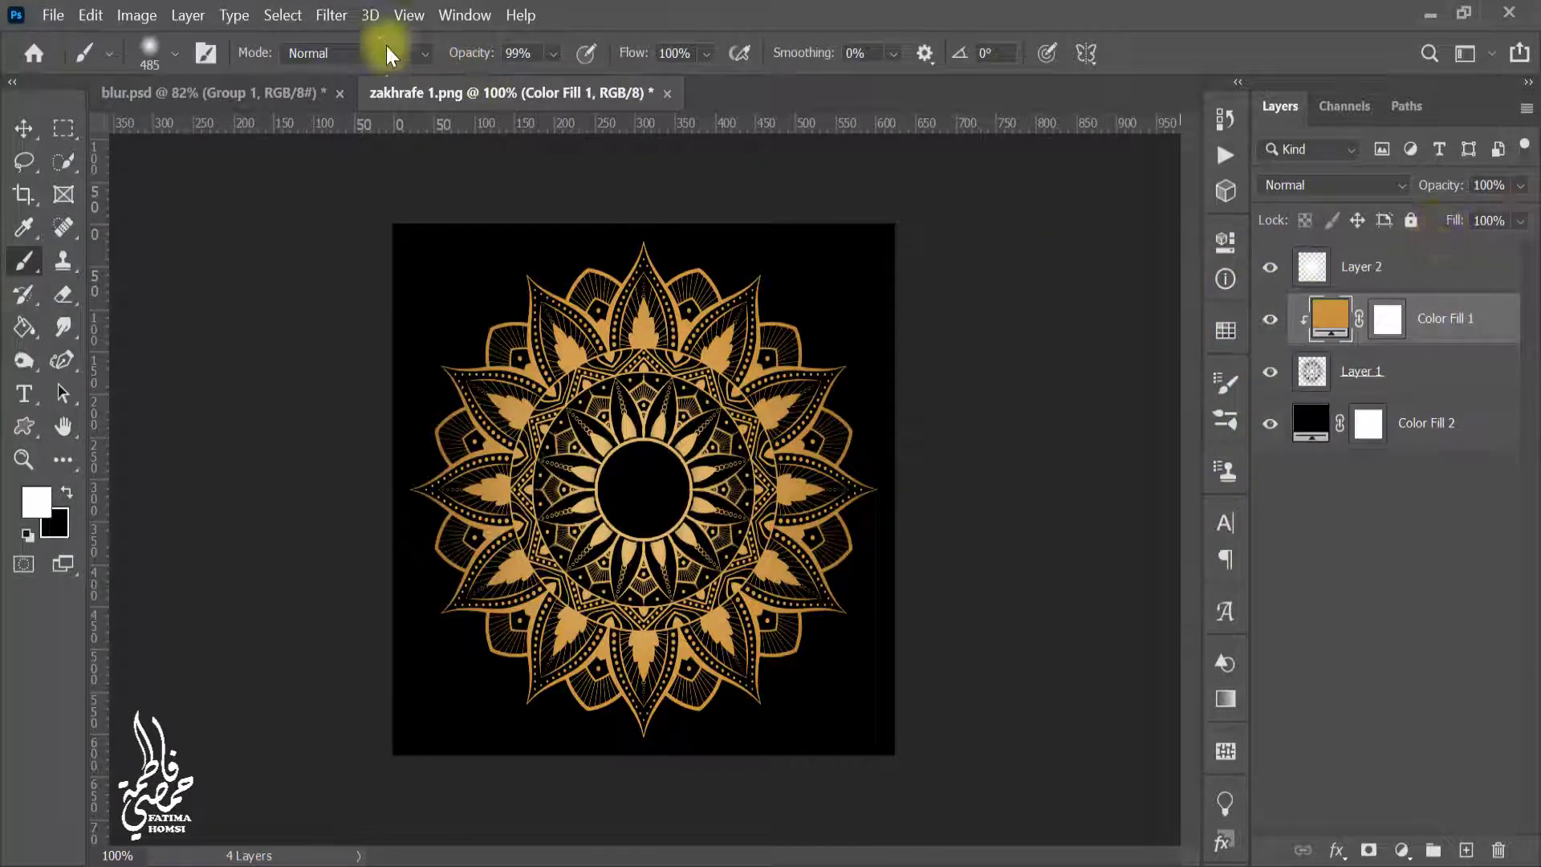
- Select all four layers of the zakhrafe 1.png document and merge them into one layer
{"action": "left_click", "coordinate": [282, 15]}
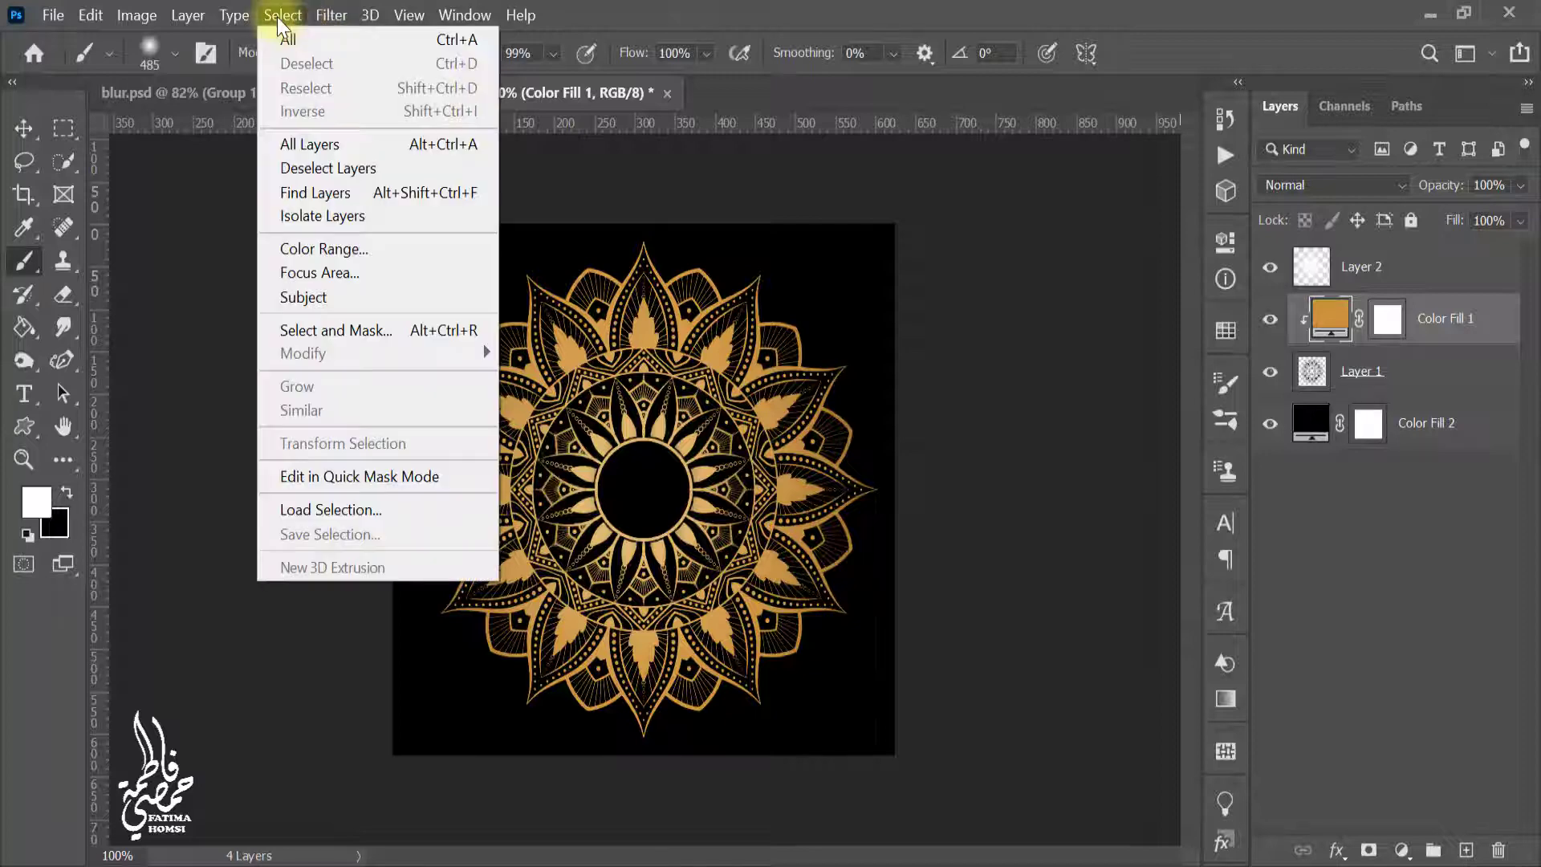
{"action": "left_click", "coordinate": [368, 145]}
{"action": "key", "text": "ctrl+e"}
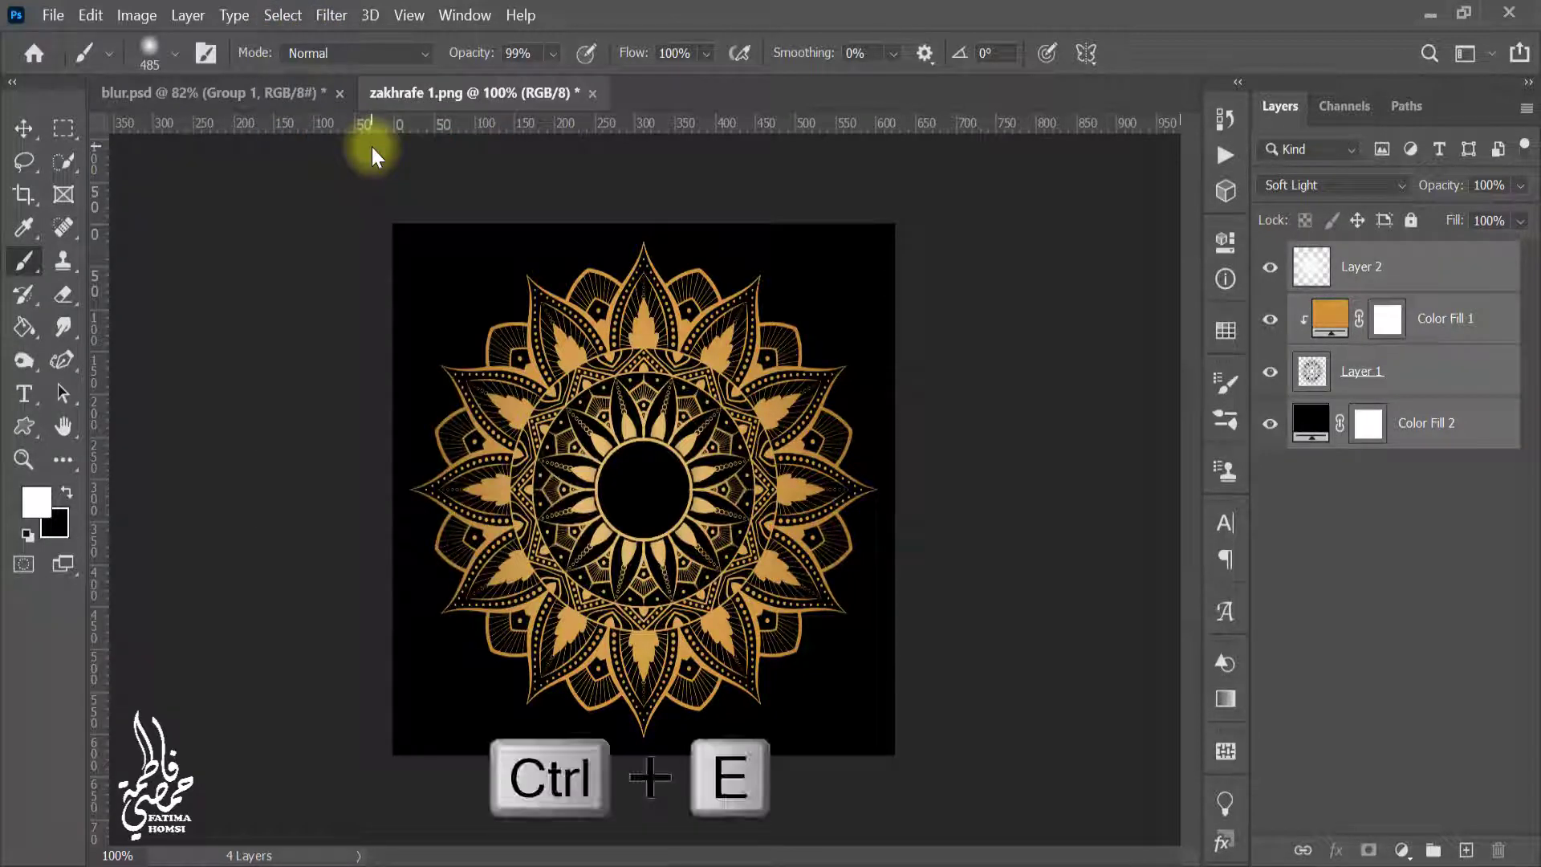
- Create a new 4000 x 4800 px document at 72 pixels/inch with a white background
{"action": "key", "text": "ctrl+n"}
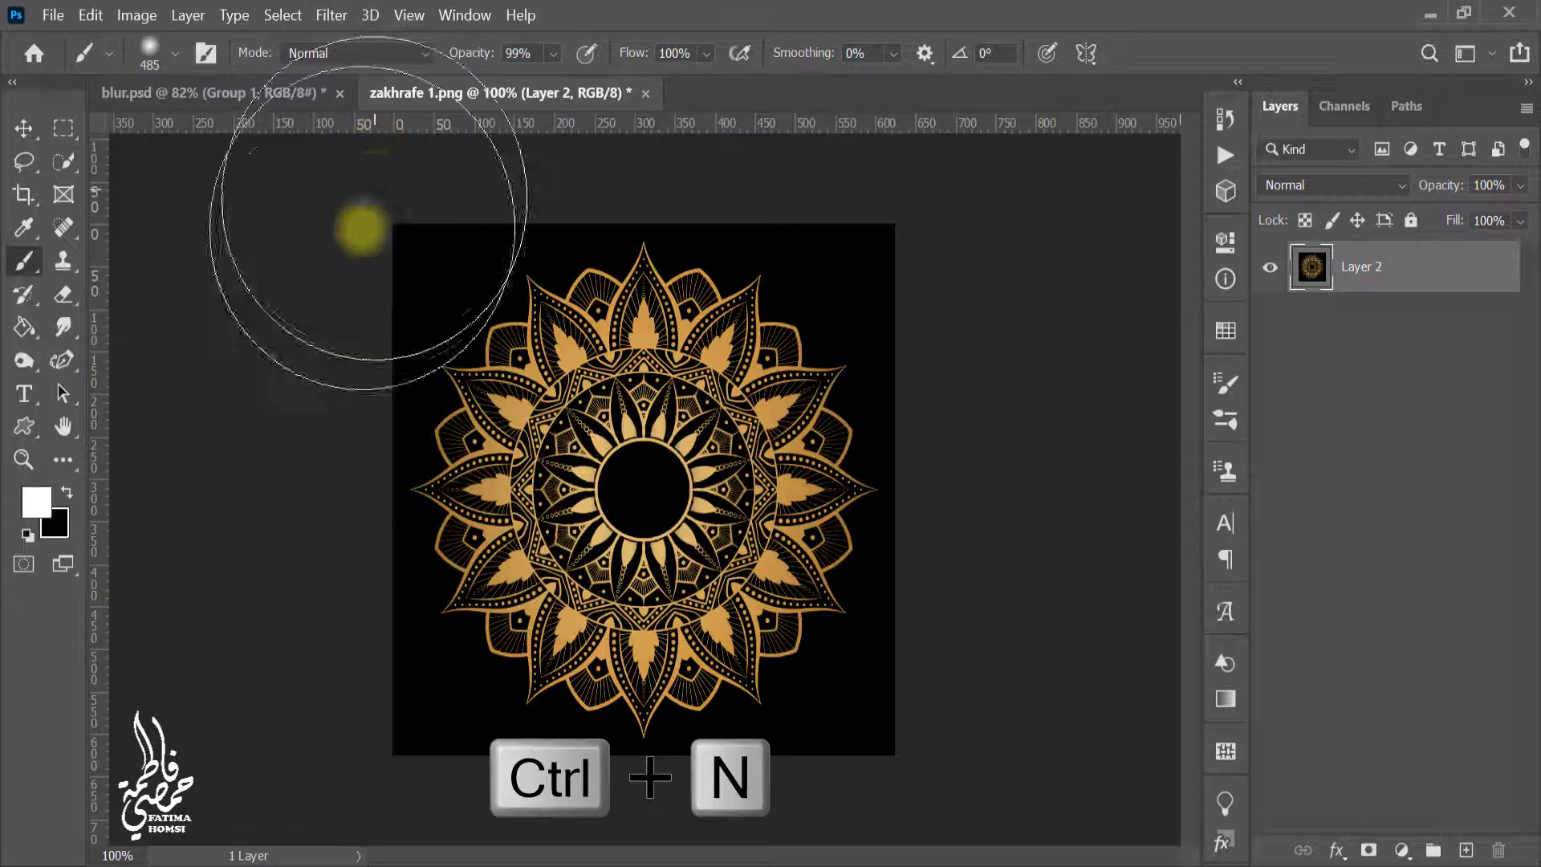
{"action": "key", "text": "z"}
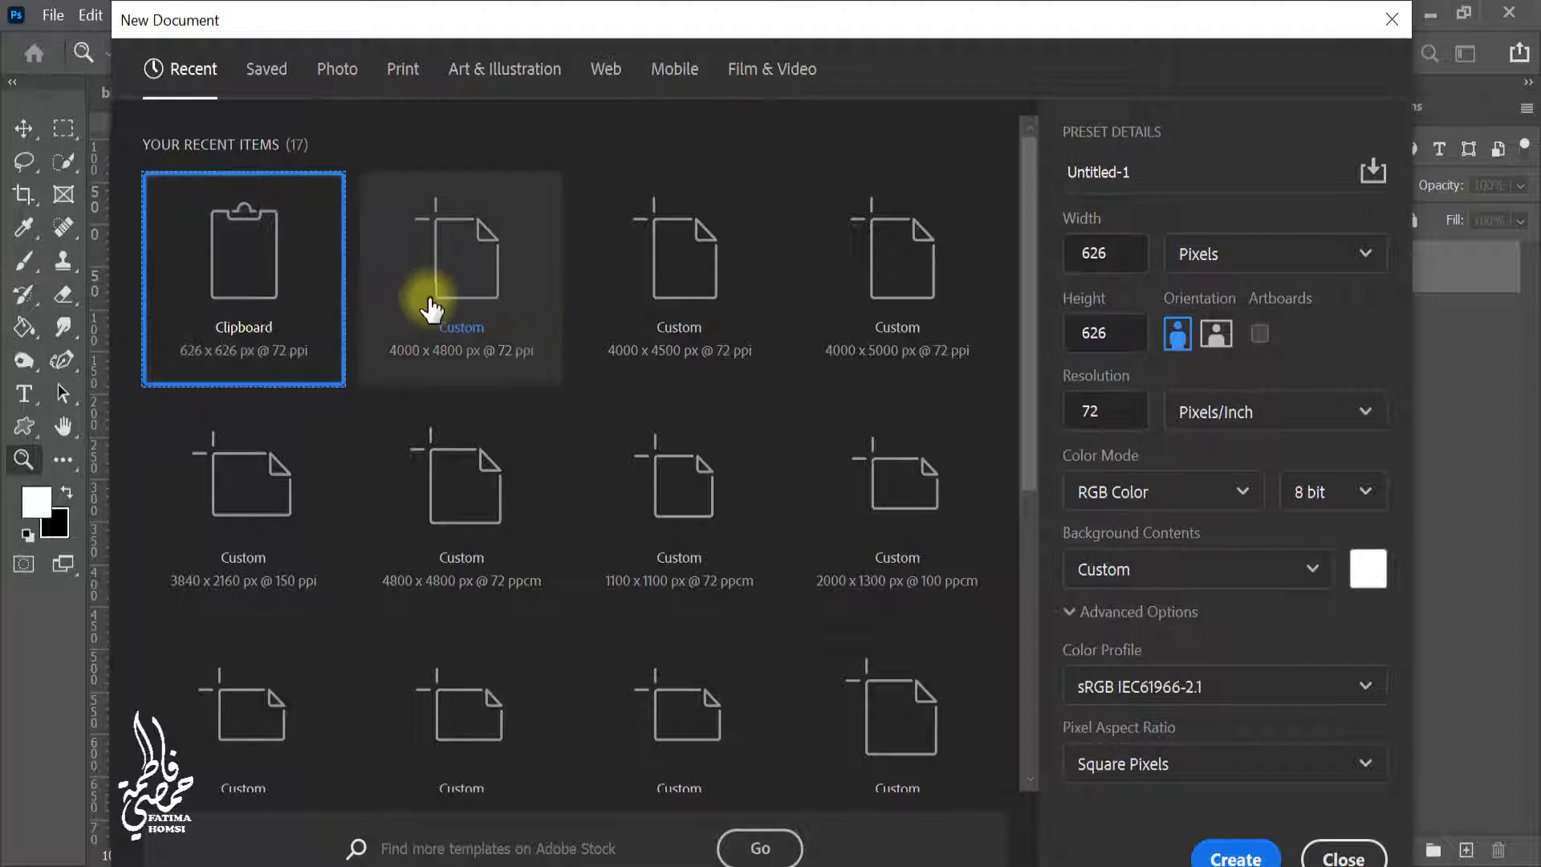
{"action": "left_click", "coordinate": [431, 308]}
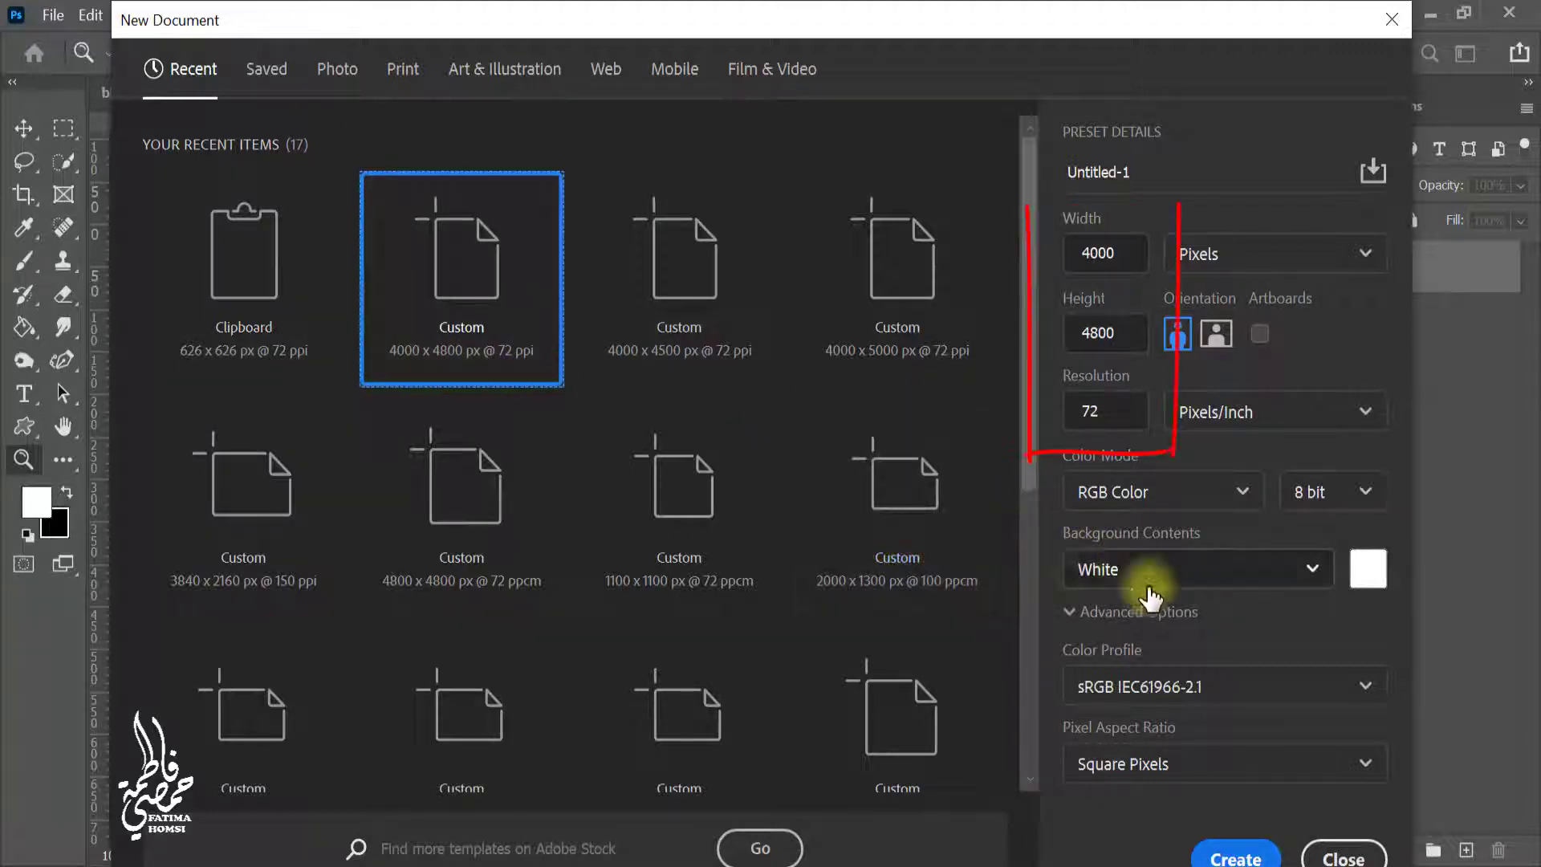
{"action": "left_click", "coordinate": [1236, 857]}
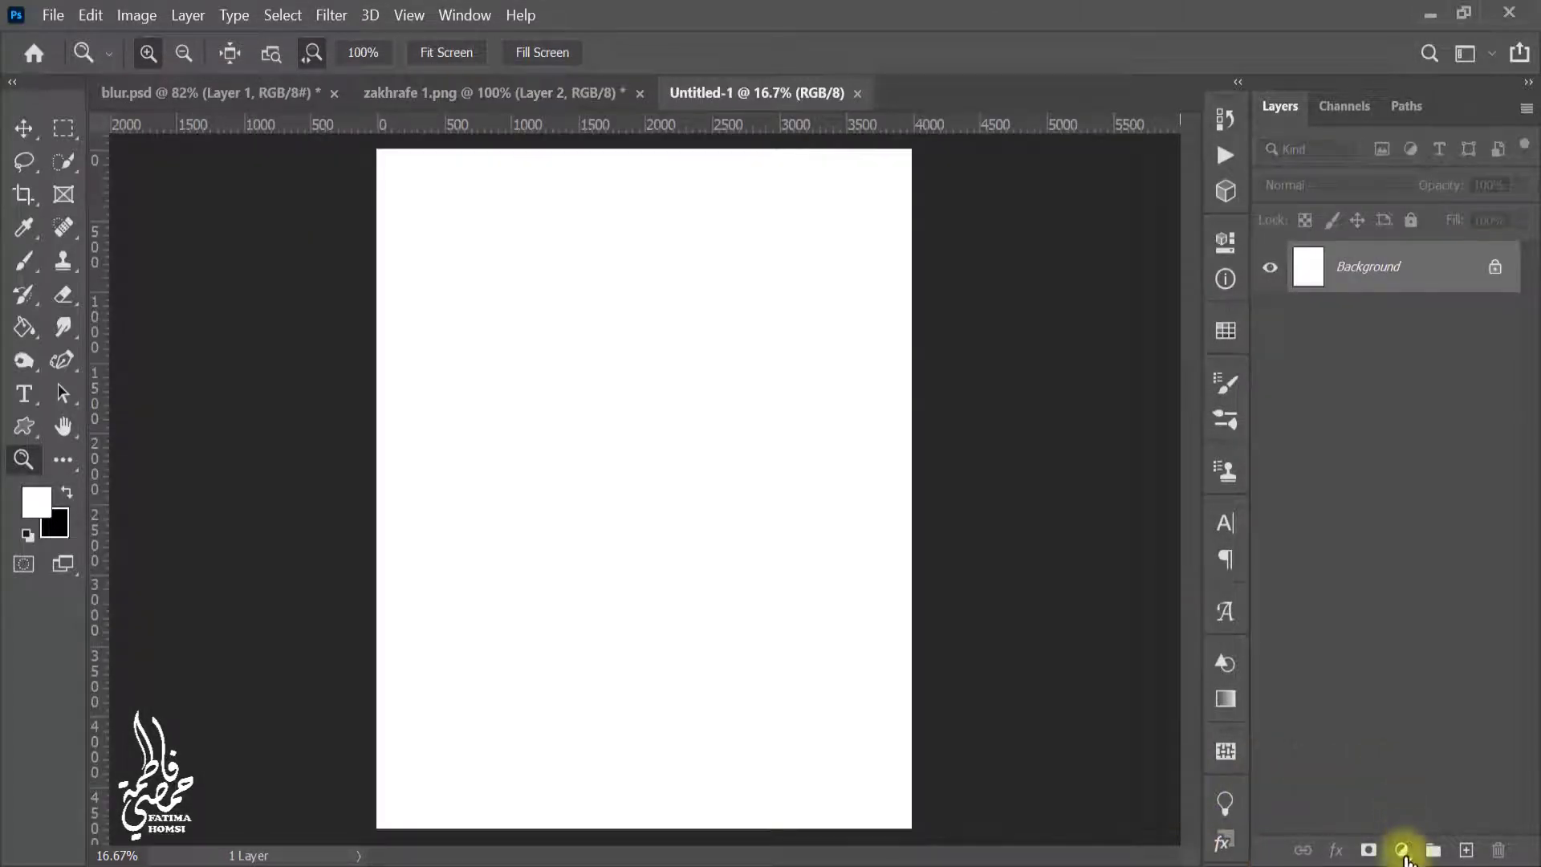
- Add a gradient fill layer and base its gradient on the Foreground to Background preset from the Basics group
{"action": "left_click", "coordinate": [1401, 850]}
{"action": "left_click", "coordinate": [1471, 422]}
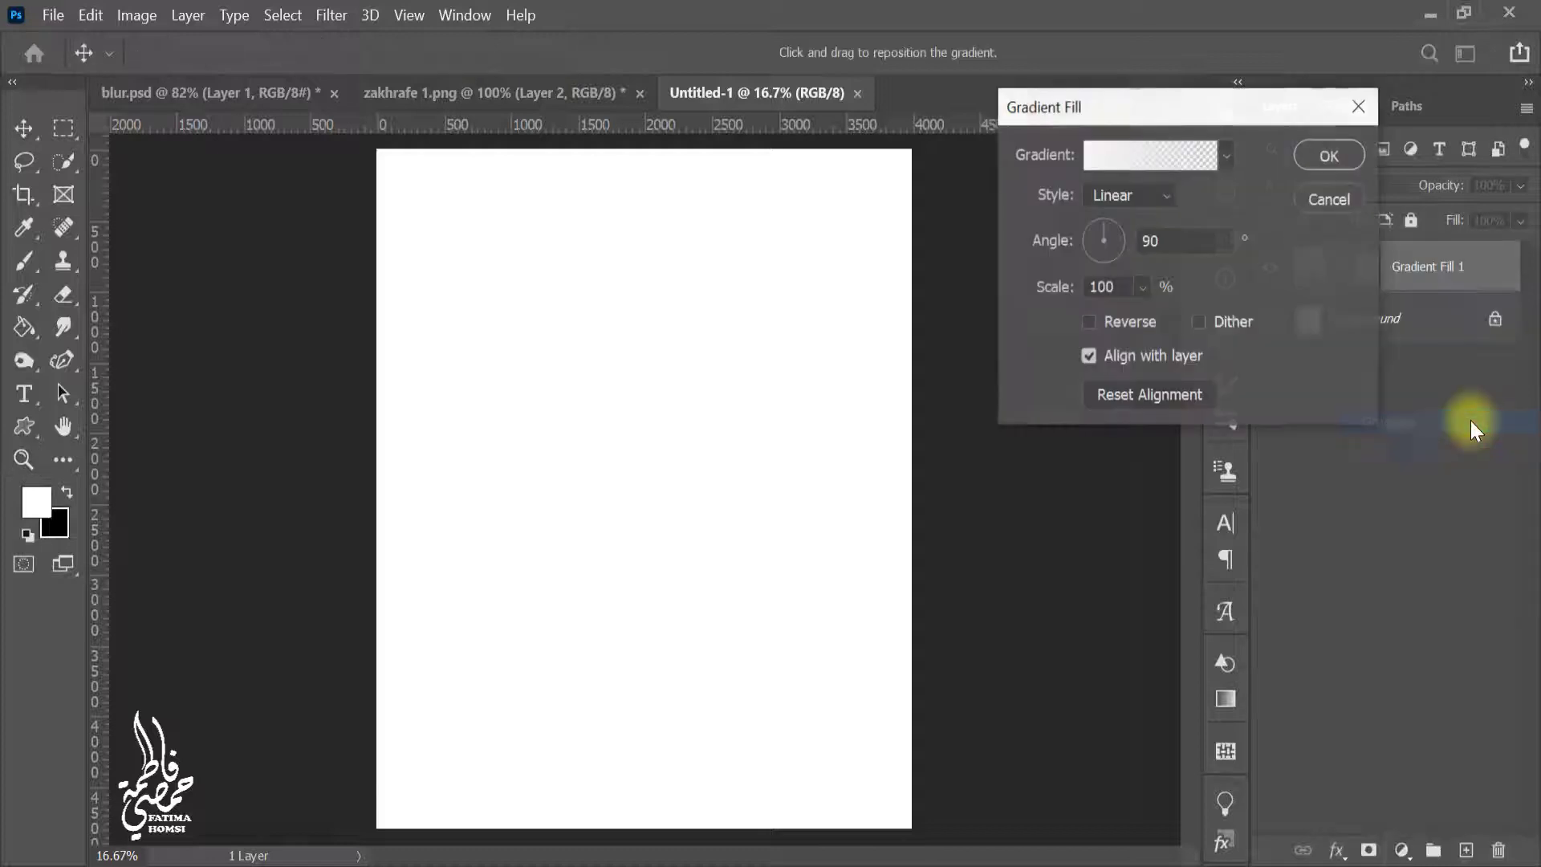
{"action": "left_click", "coordinate": [1108, 164]}
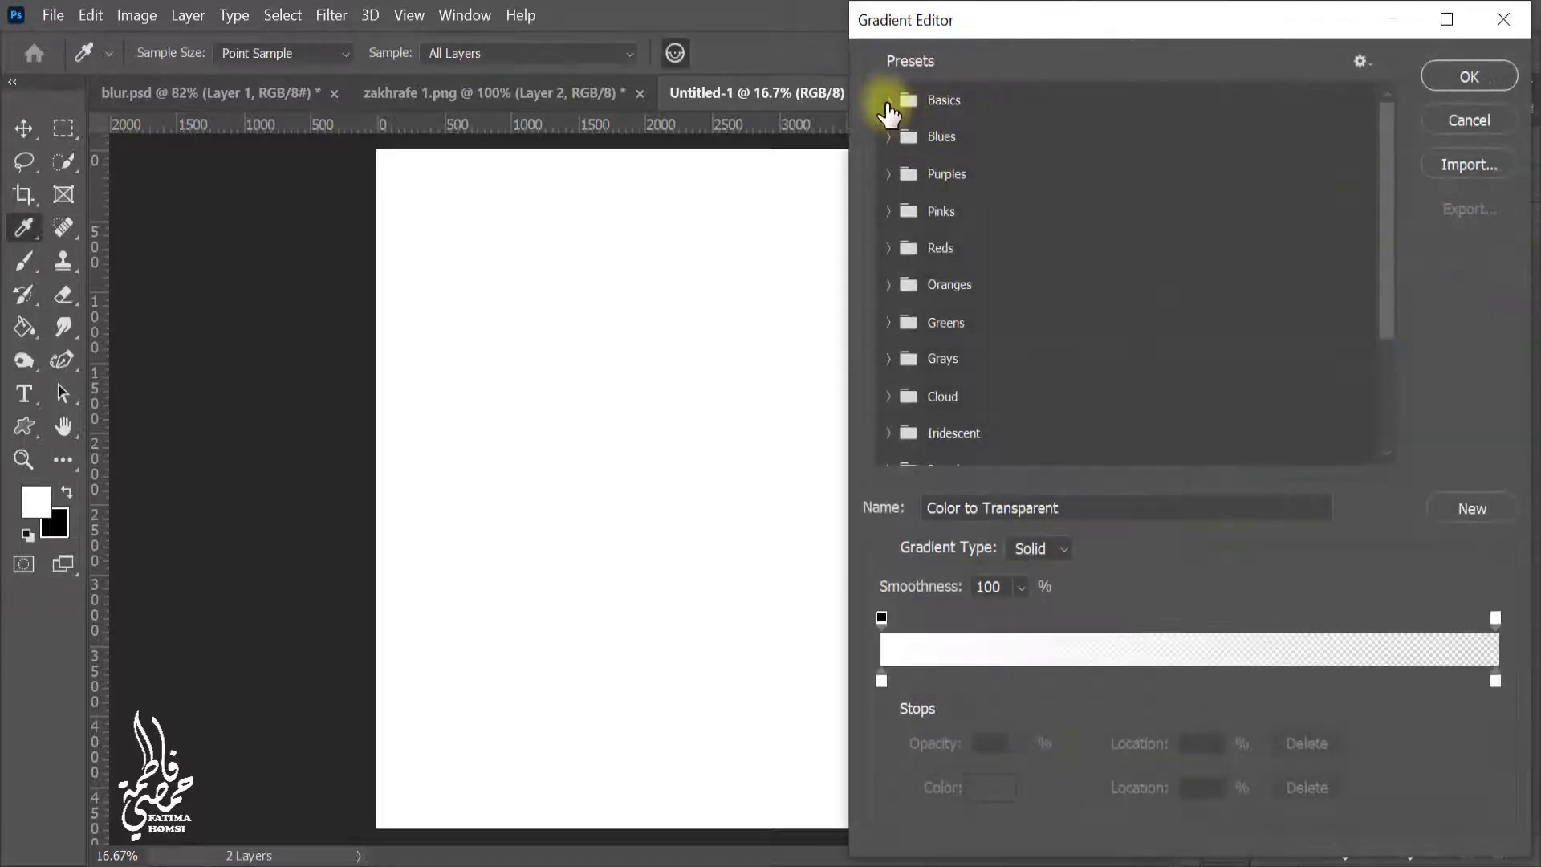
{"action": "left_click", "coordinate": [891, 104]}
{"action": "left_click", "coordinate": [919, 139]}
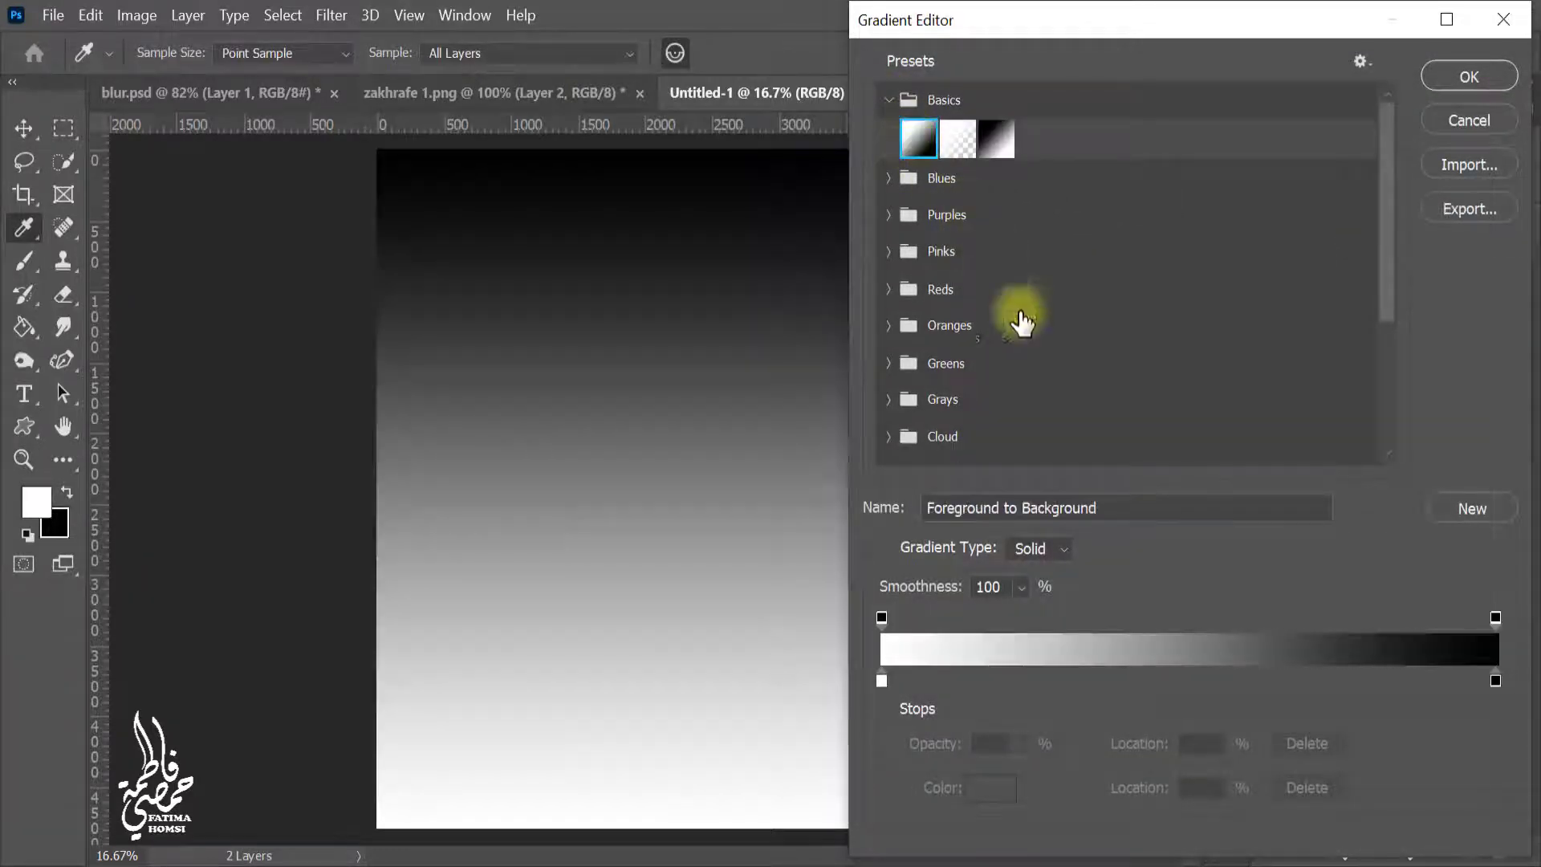
- Make the gradient's end stop white (#ffffff) and add a black (#000000) colour stop at 49%
{"action": "double_click", "coordinate": [1495, 680]}
{"action": "left_click_drag", "start_coordinate": [1009, 327], "coordinate": [837, 220]}
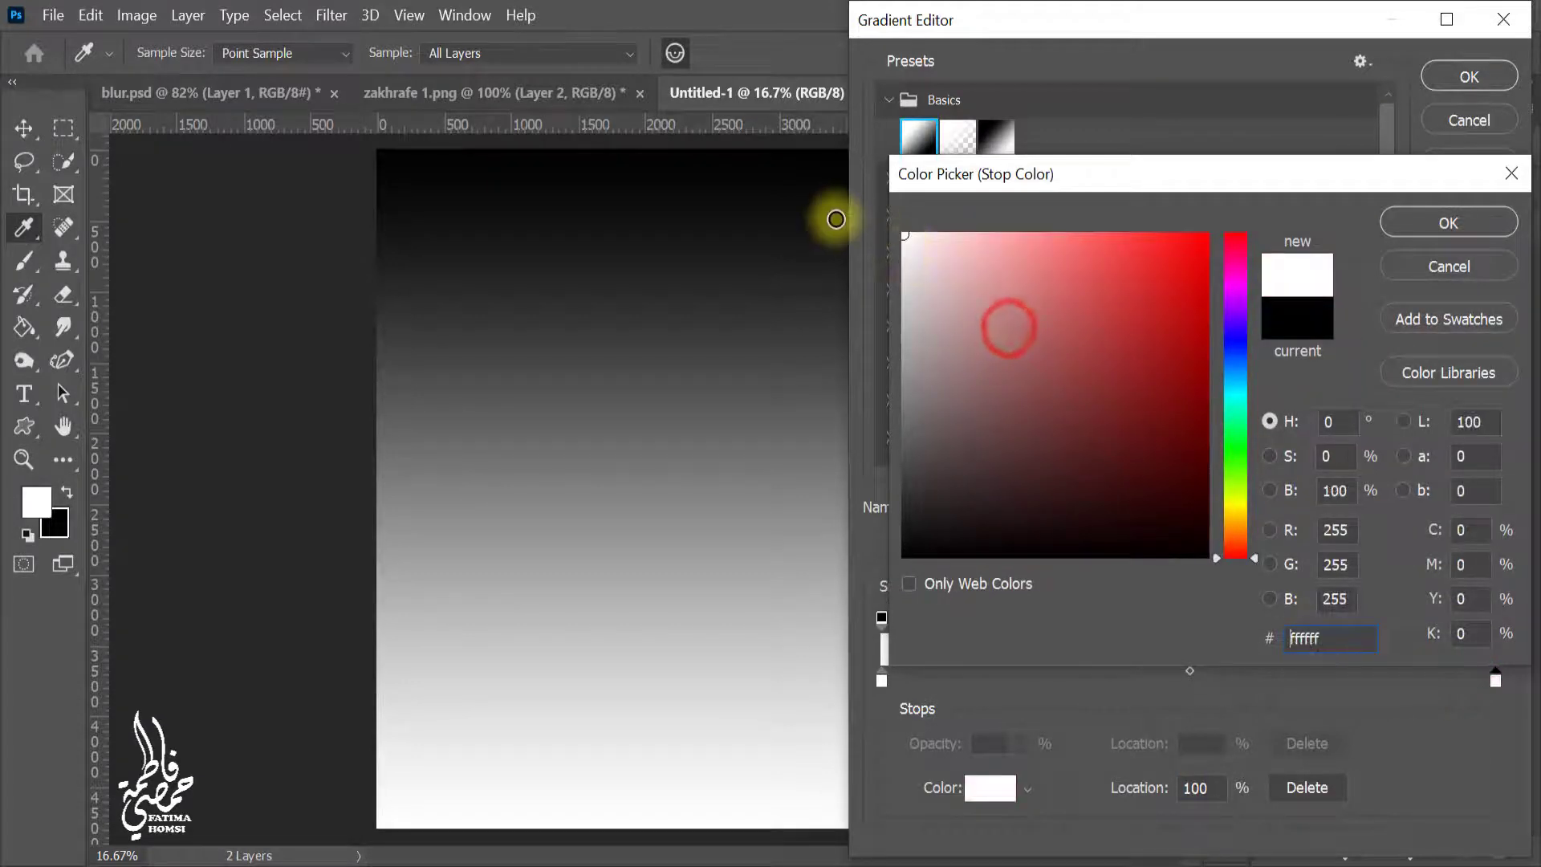
{"action": "left_click", "coordinate": [1458, 217]}
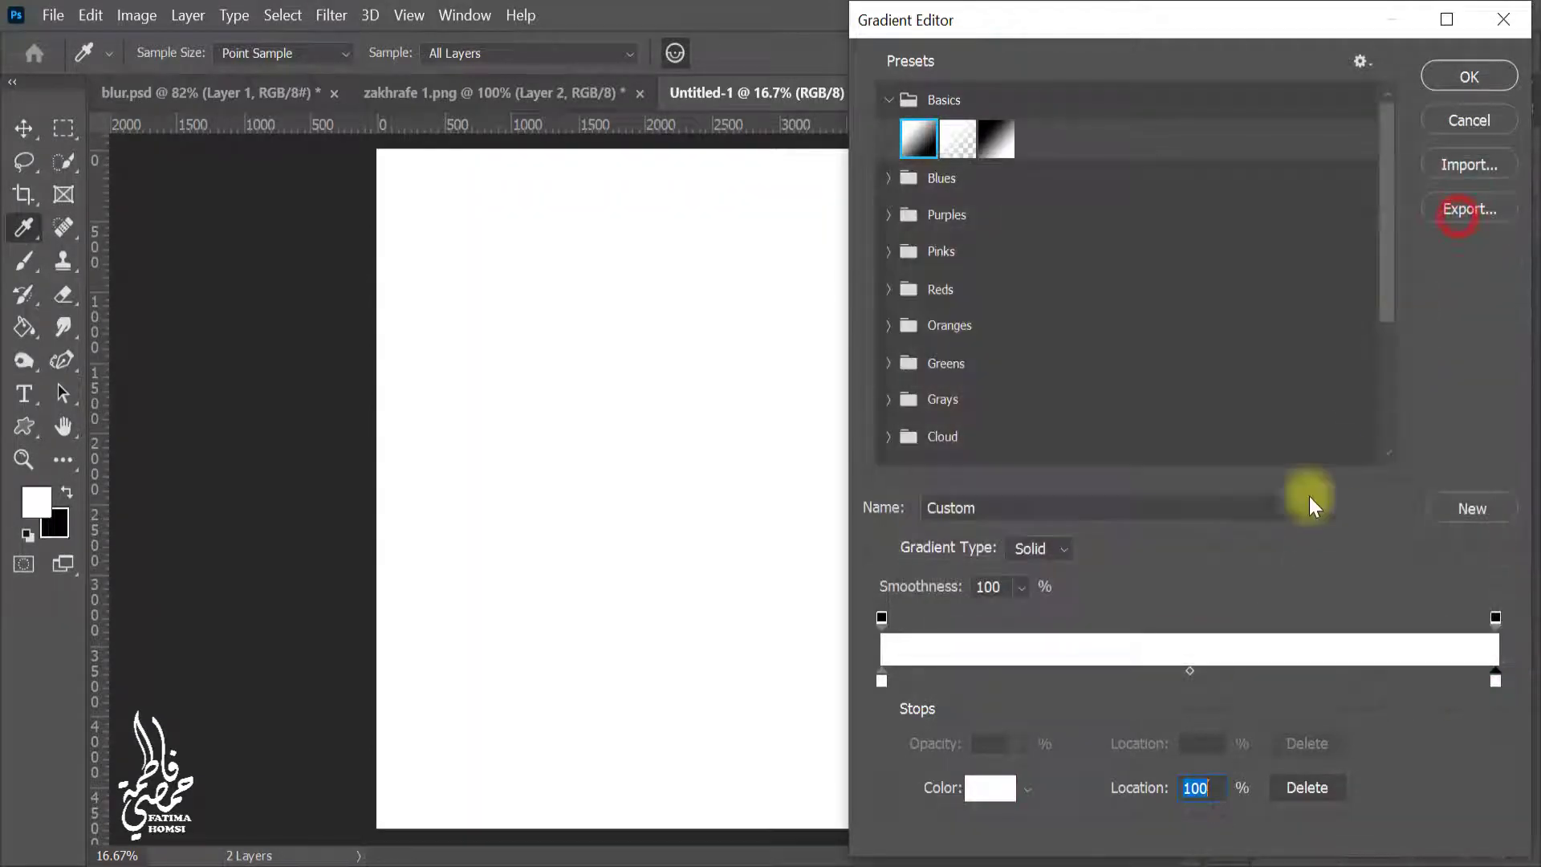
{"action": "left_click", "coordinate": [1187, 671]}
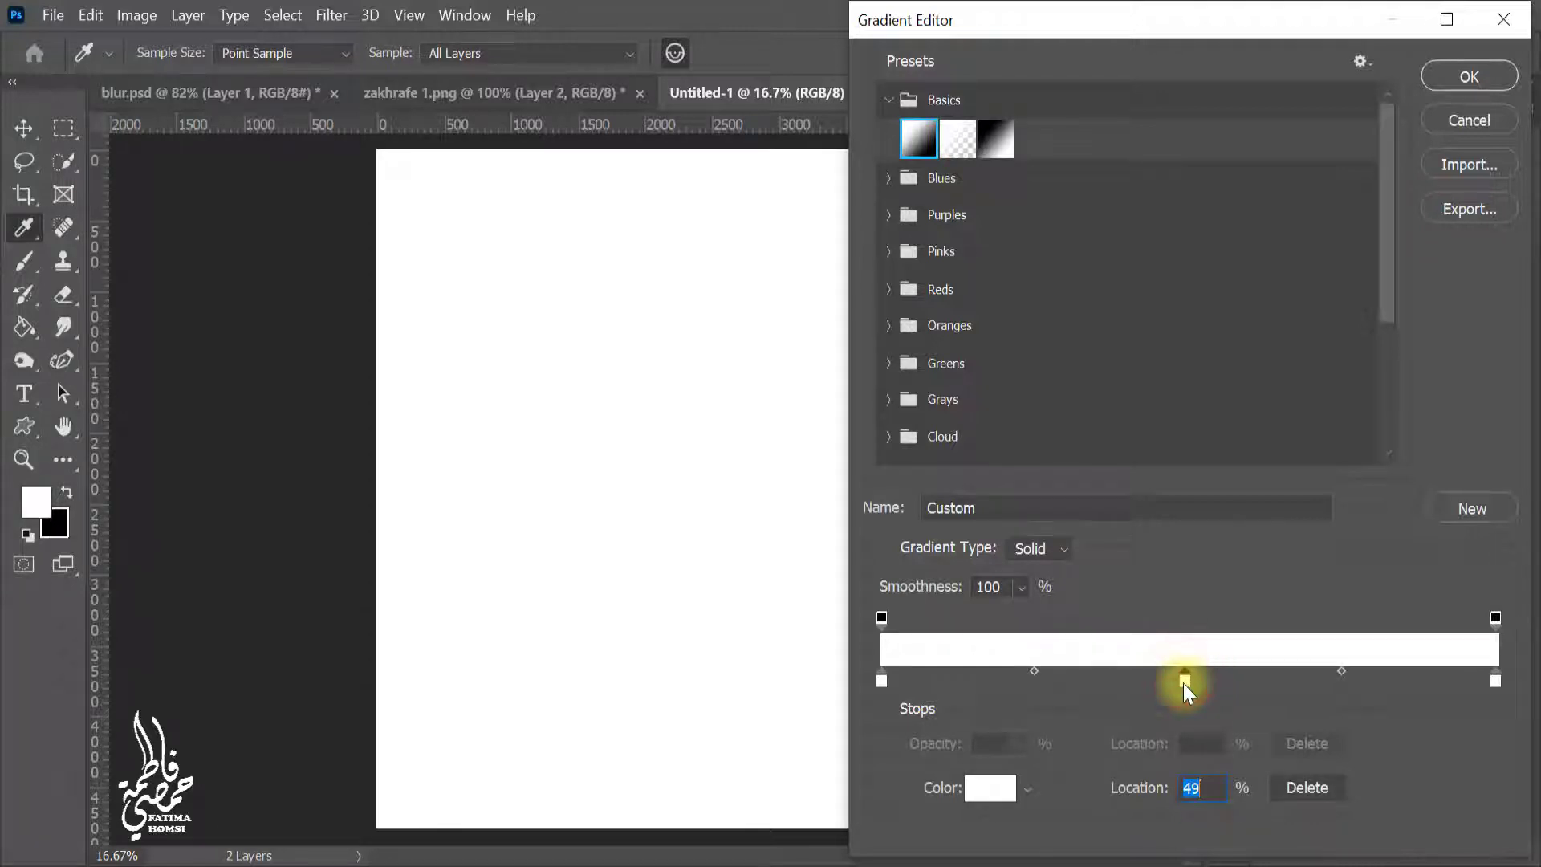
{"action": "double_click", "coordinate": [1184, 680]}
{"action": "left_click_drag", "start_coordinate": [1112, 537], "coordinate": [844, 552]}
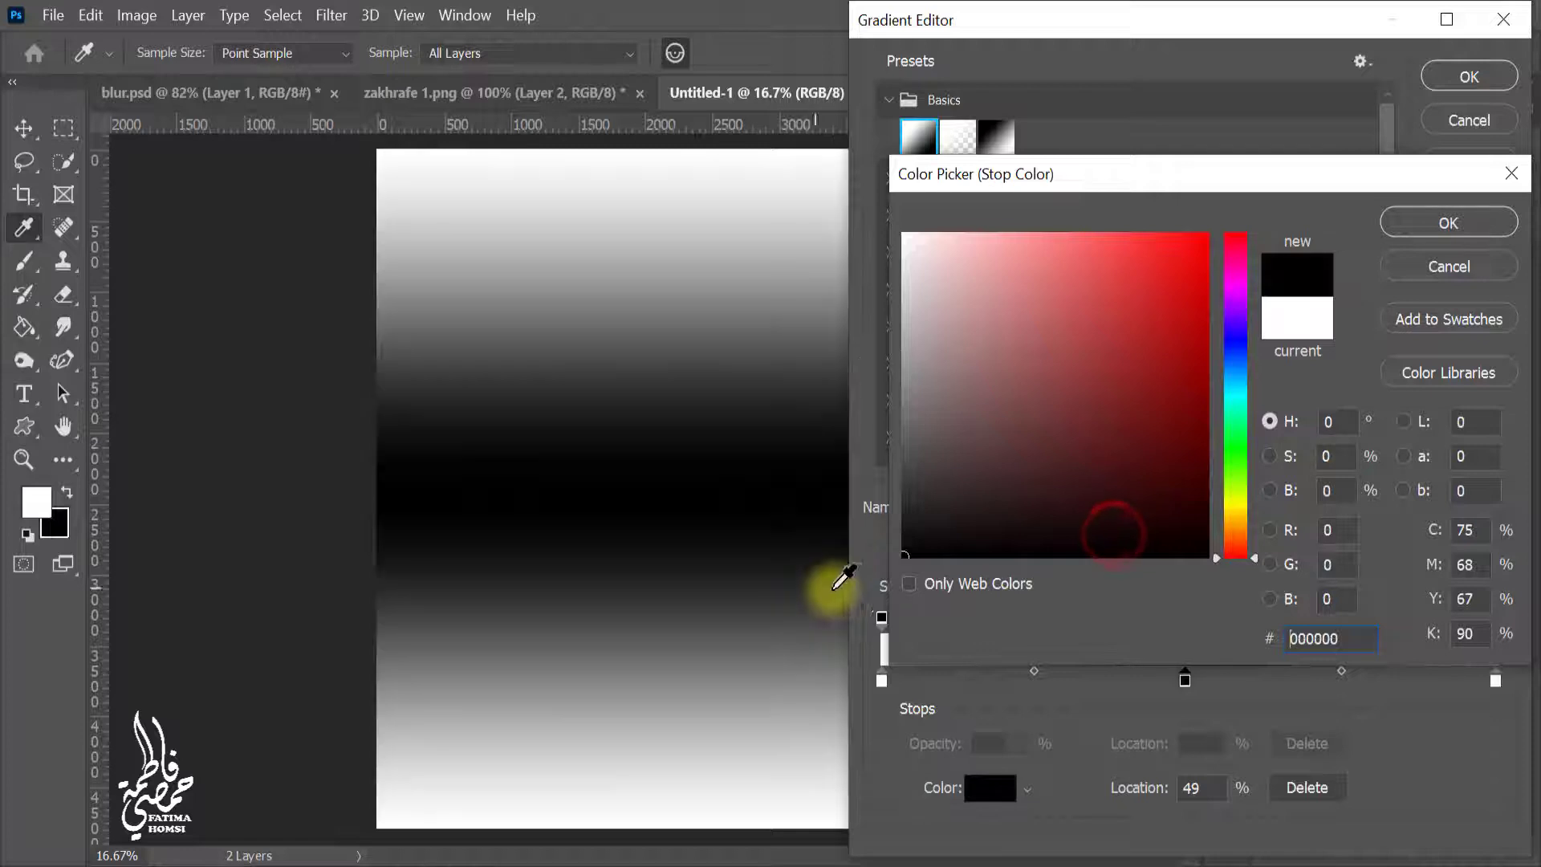
{"action": "left_click", "coordinate": [1448, 224]}
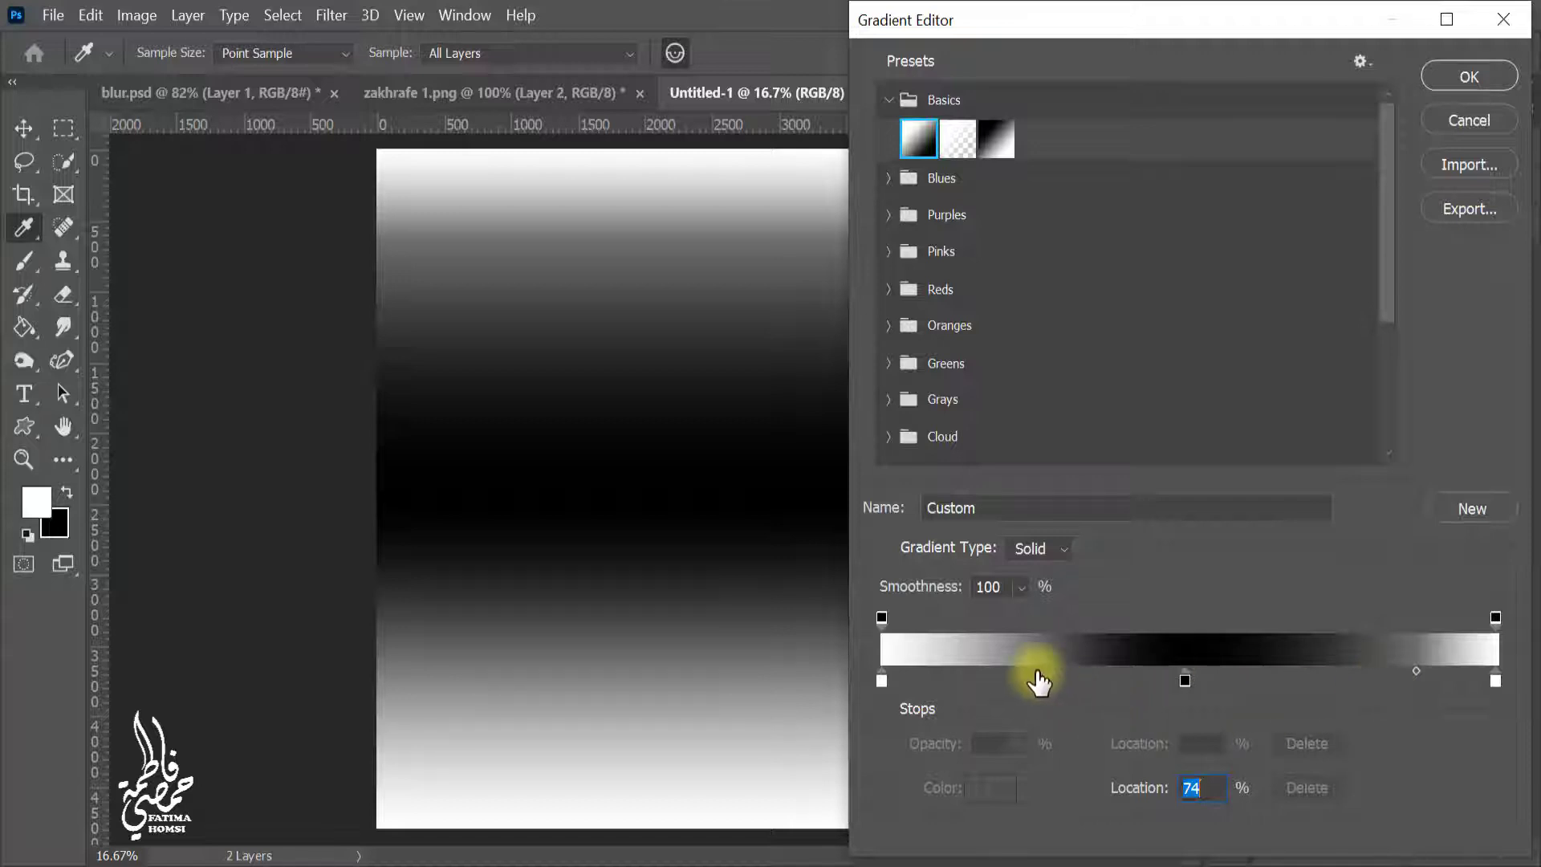
- Add another black stop at 24%, move the middle black stop to 60% and accept the gradient
{"action": "left_click", "coordinate": [1032, 678]}
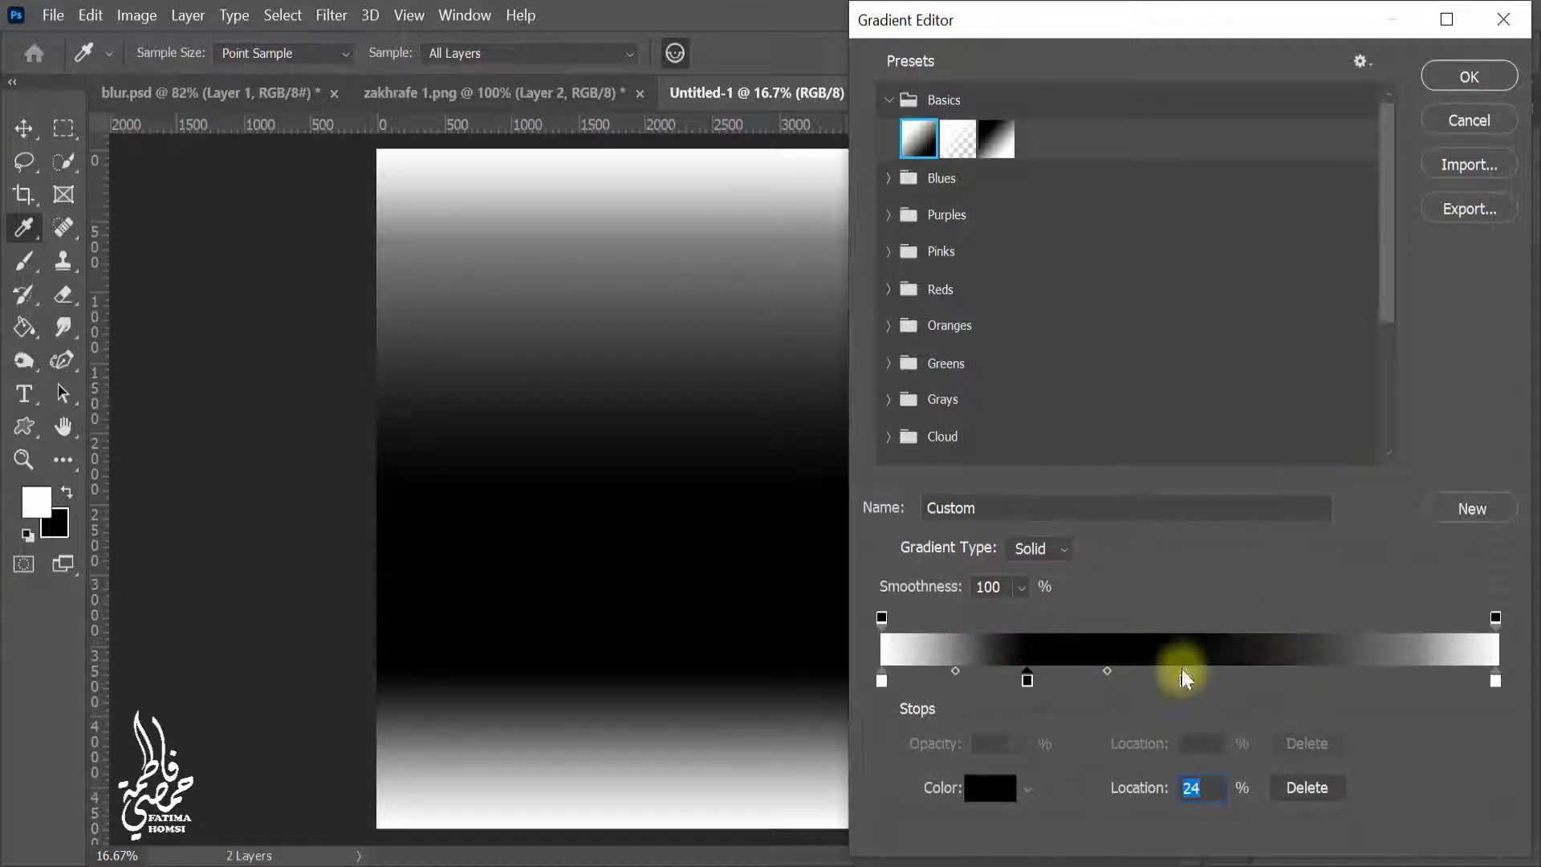
{"action": "left_click_drag", "start_coordinate": [1188, 680], "coordinate": [1253, 687]}
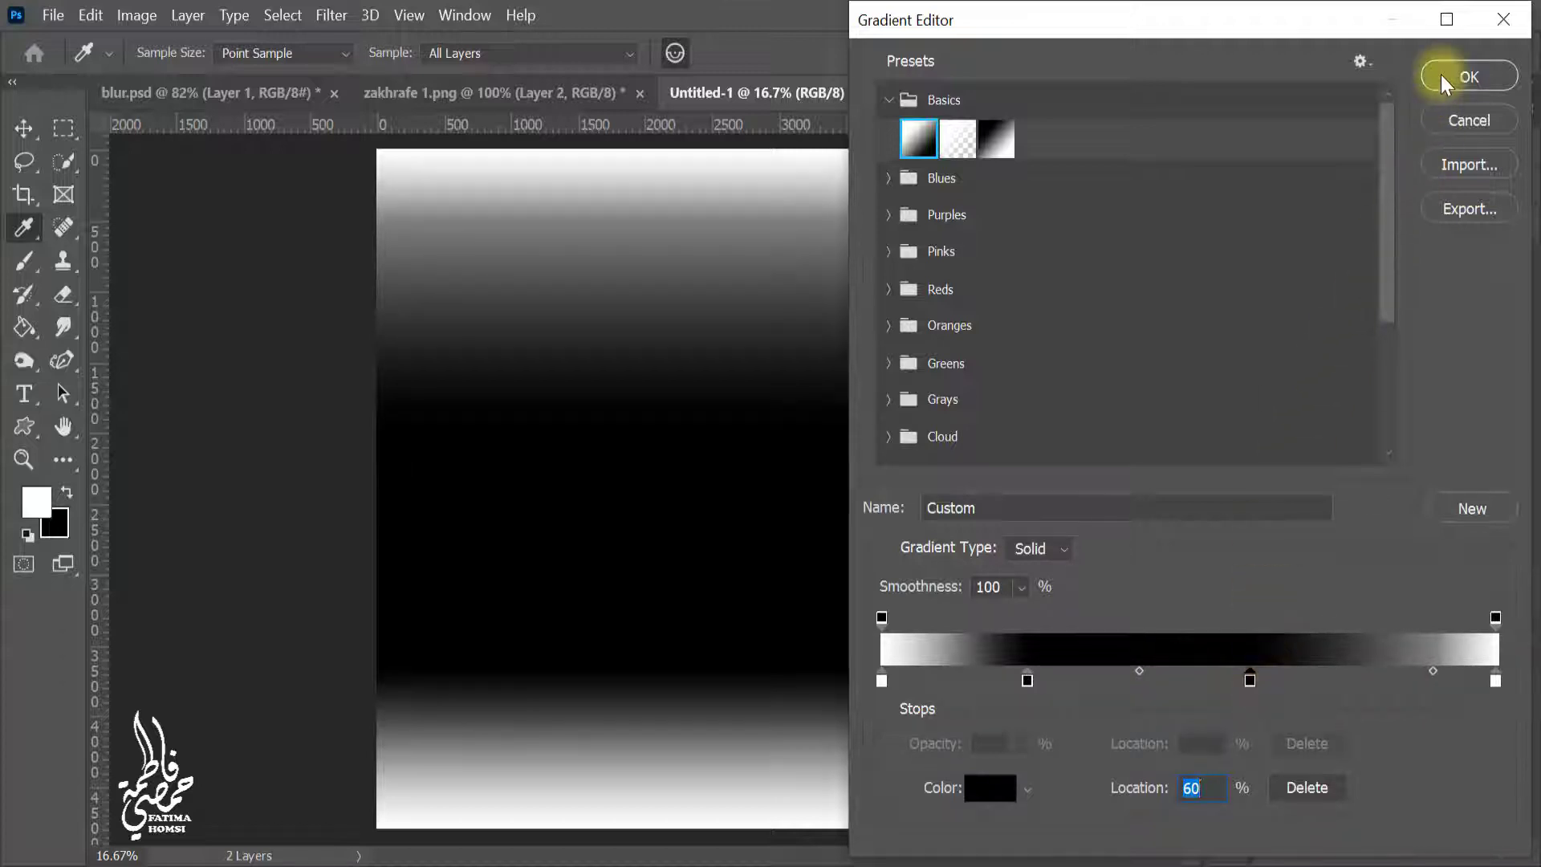
{"action": "left_click", "coordinate": [1466, 76]}
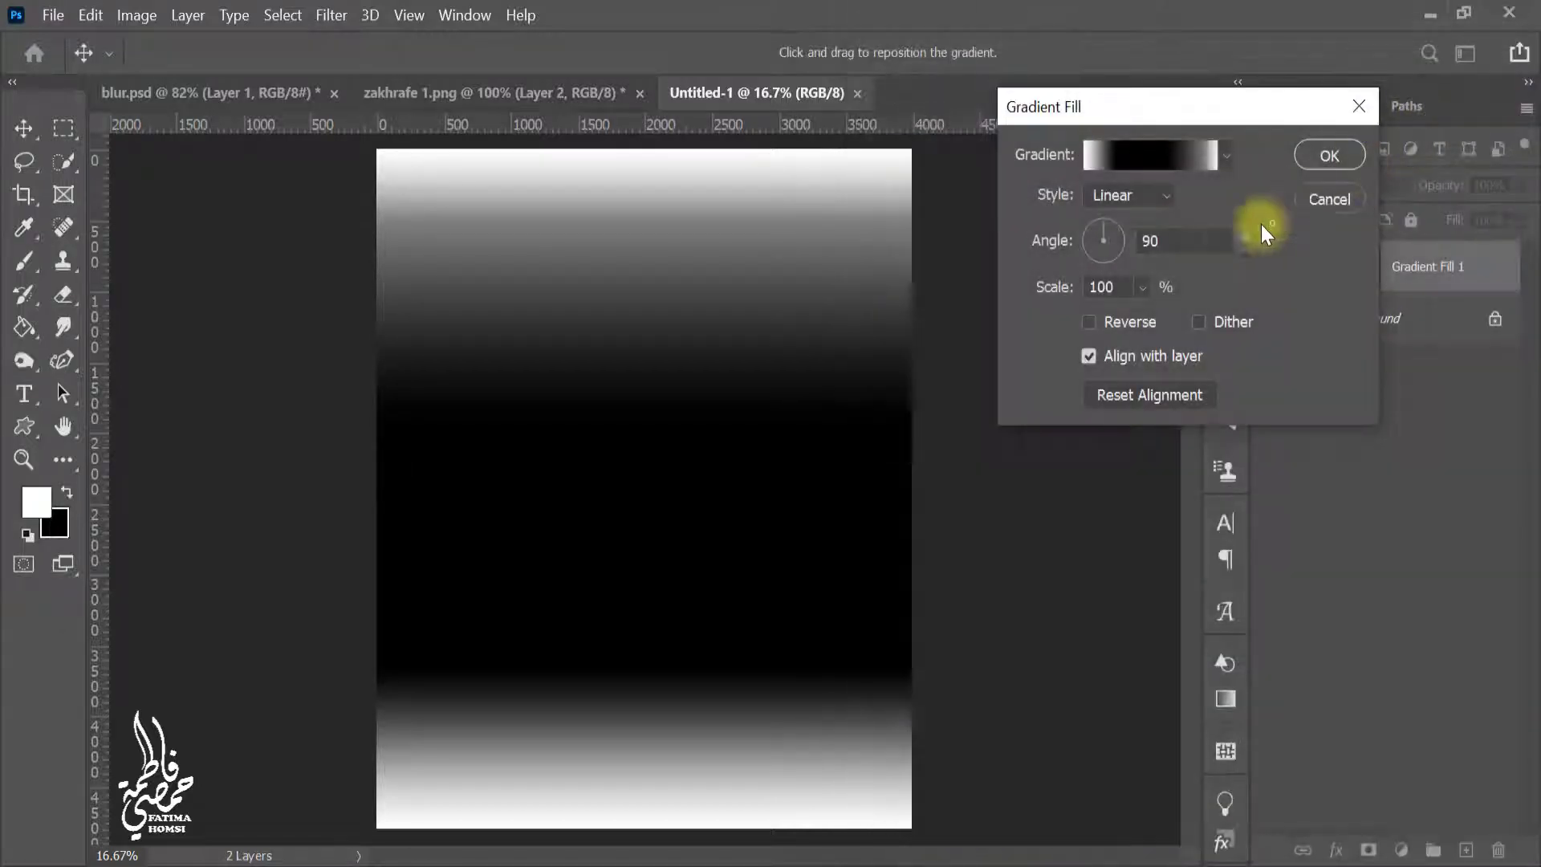
- Set the linear gradient fill's angle to -45.42° and its scale to 129%, and apply it
{"action": "left_click", "coordinate": [1113, 252]}
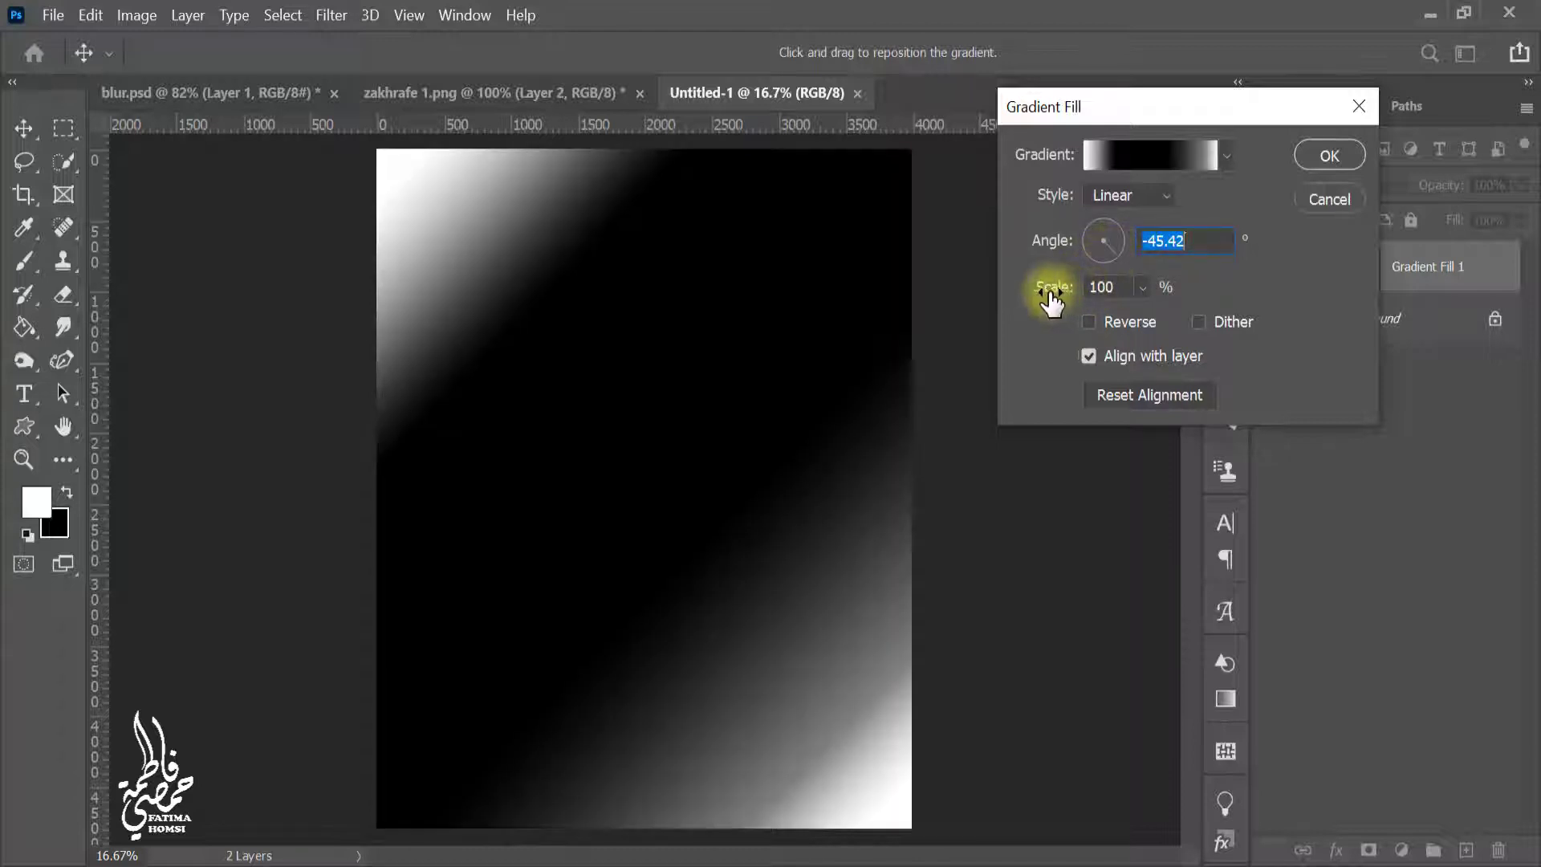
{"action": "left_click_drag", "start_coordinate": [1051, 301], "coordinate": [1061, 302]}
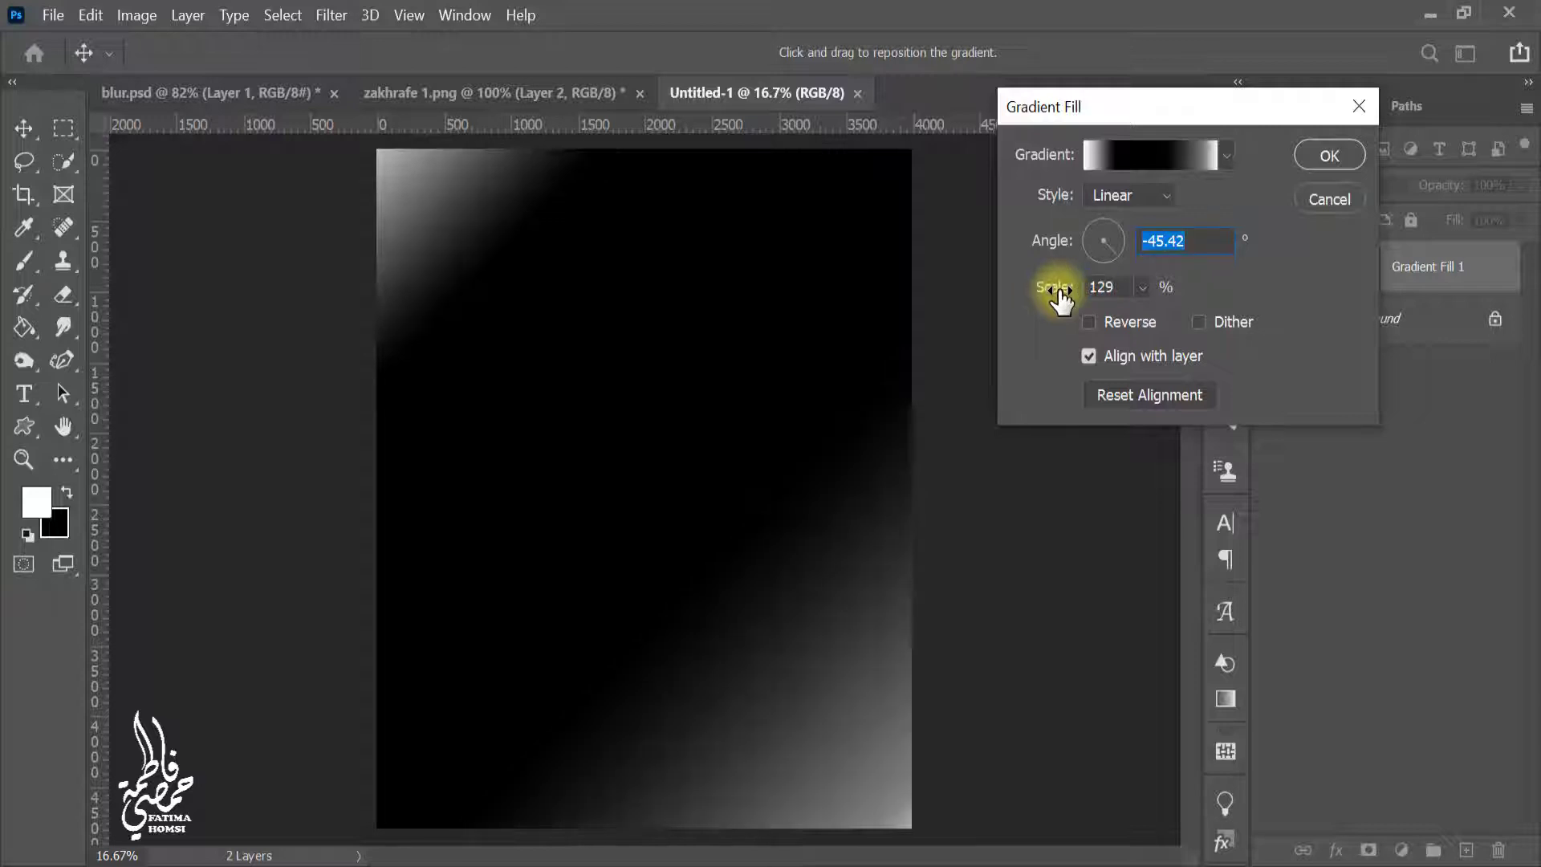
{"action": "left_click", "coordinate": [1323, 154]}
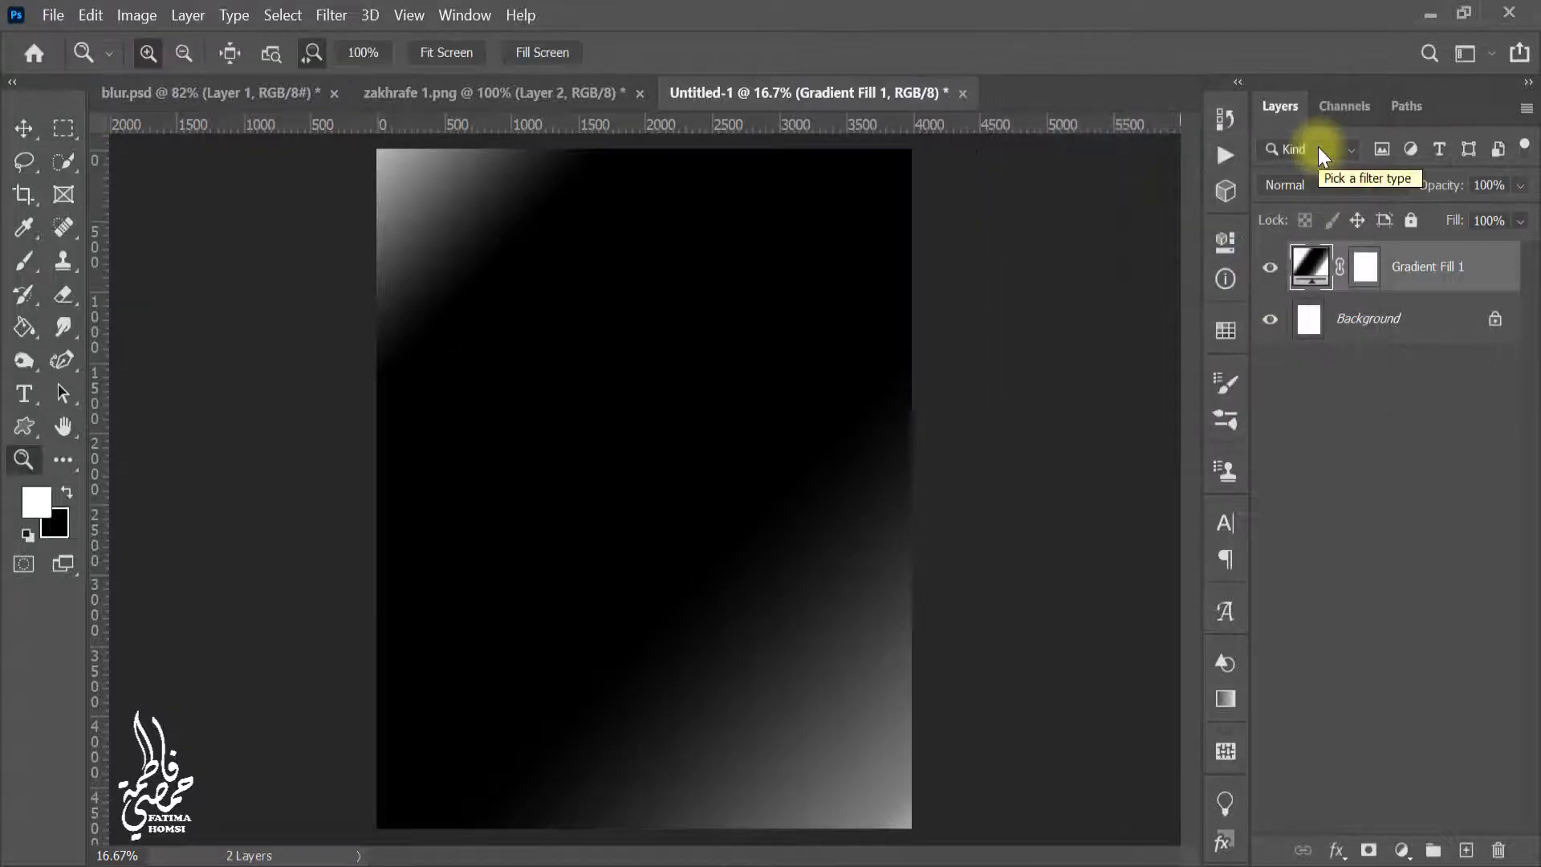
- Copy the whole merged mandala from zakhrafe 1.png and paste it into the Untitled-1 document
{"action": "left_click", "coordinate": [484, 92]}
{"action": "key", "text": "ctrl+a"}
{"action": "key", "text": "ctrl+c"}
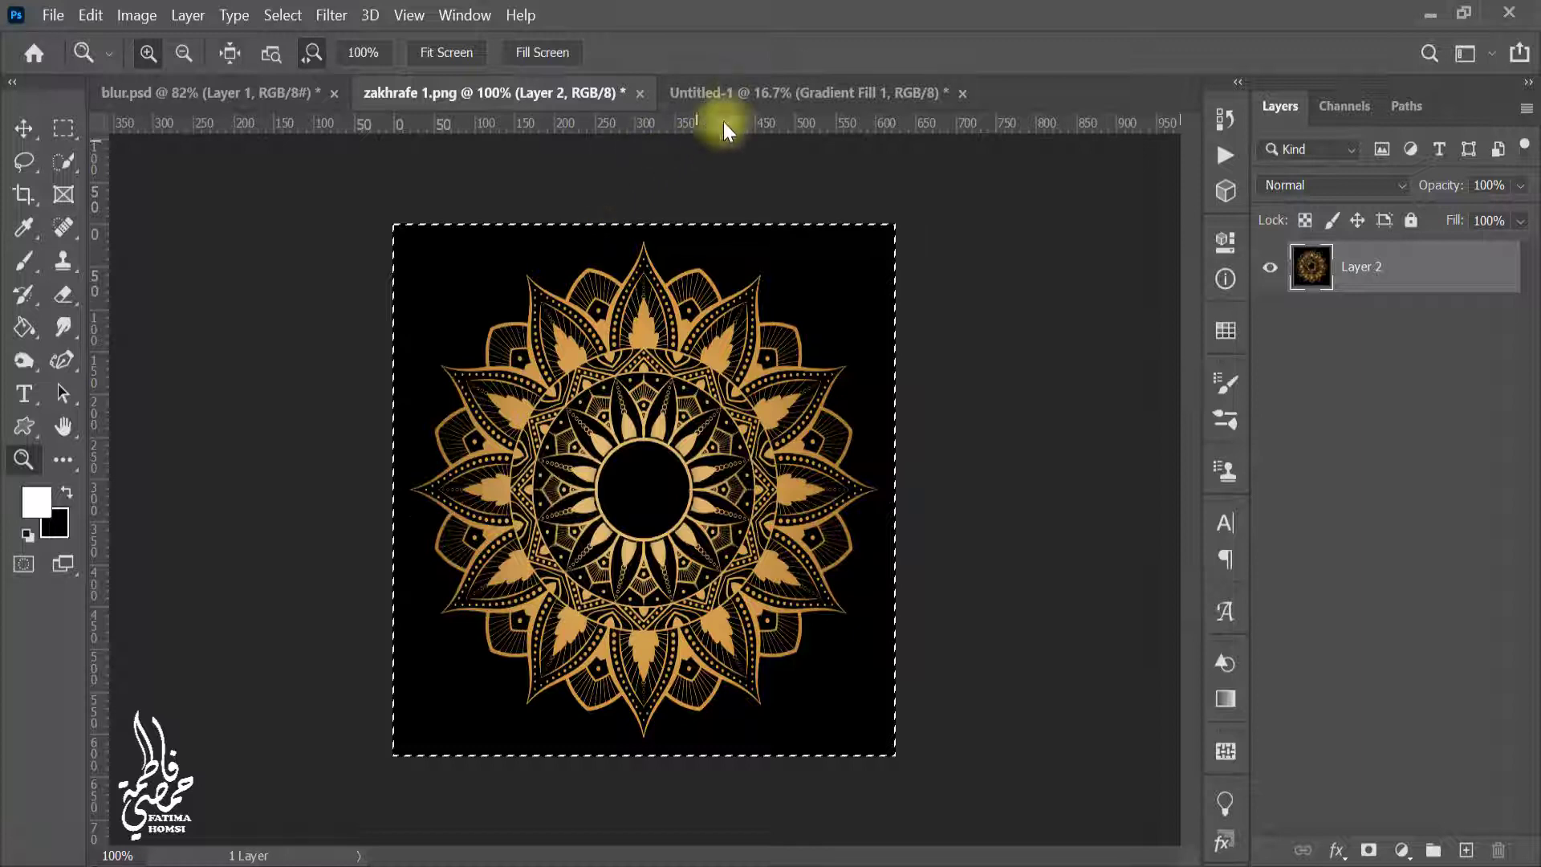
{"action": "left_click", "coordinate": [734, 101]}
{"action": "key", "text": "ctrl+v"}
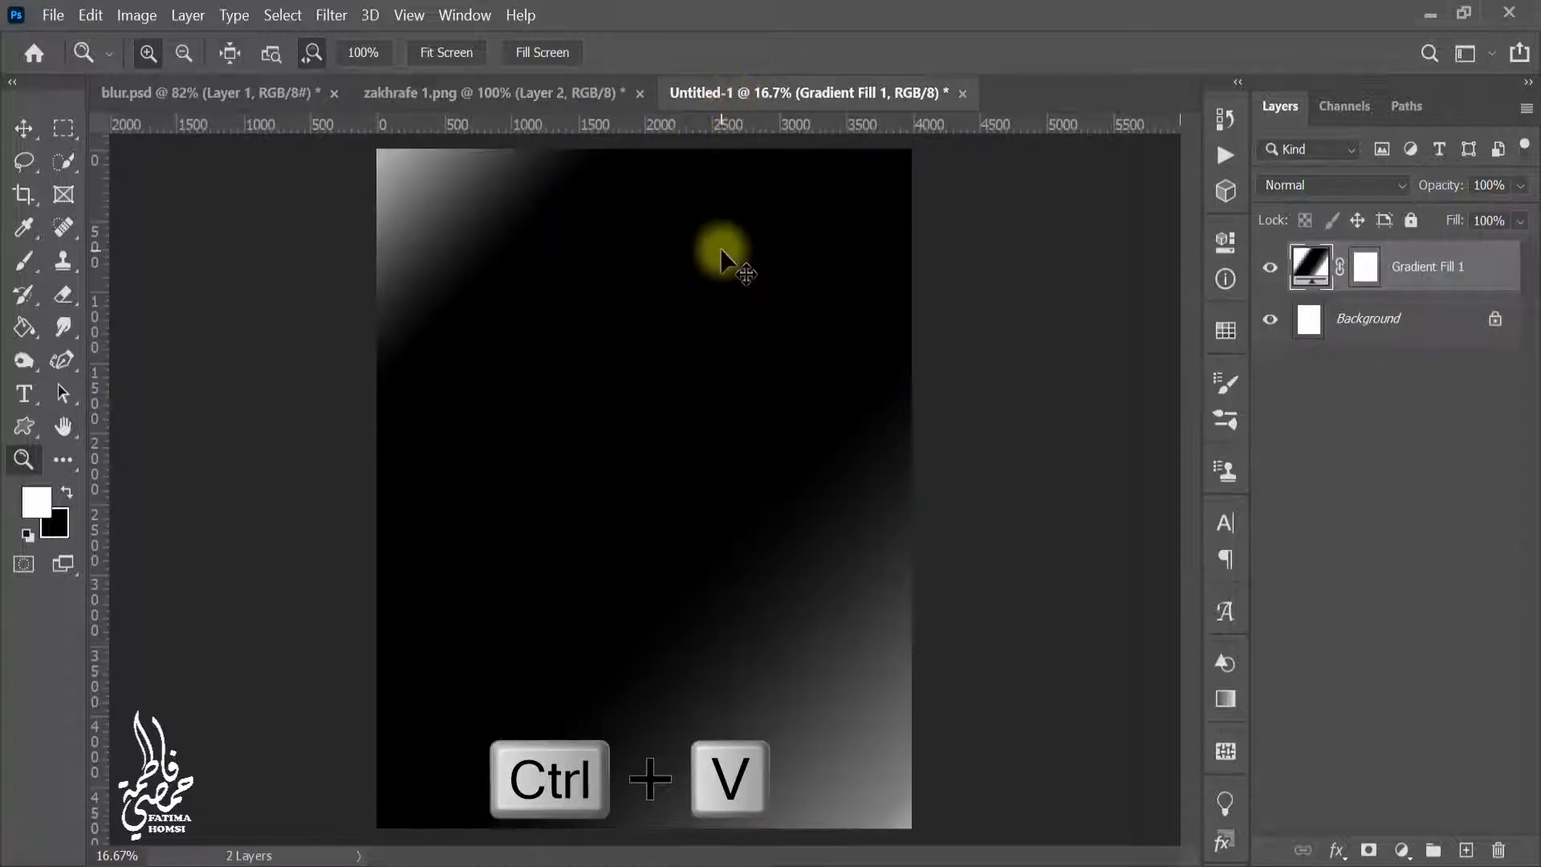
- Enlarge the mandala to about 533%, centred in the lower part of the canvas, and set its blend mode to Screen
{"action": "key", "text": "ctrl+t"}
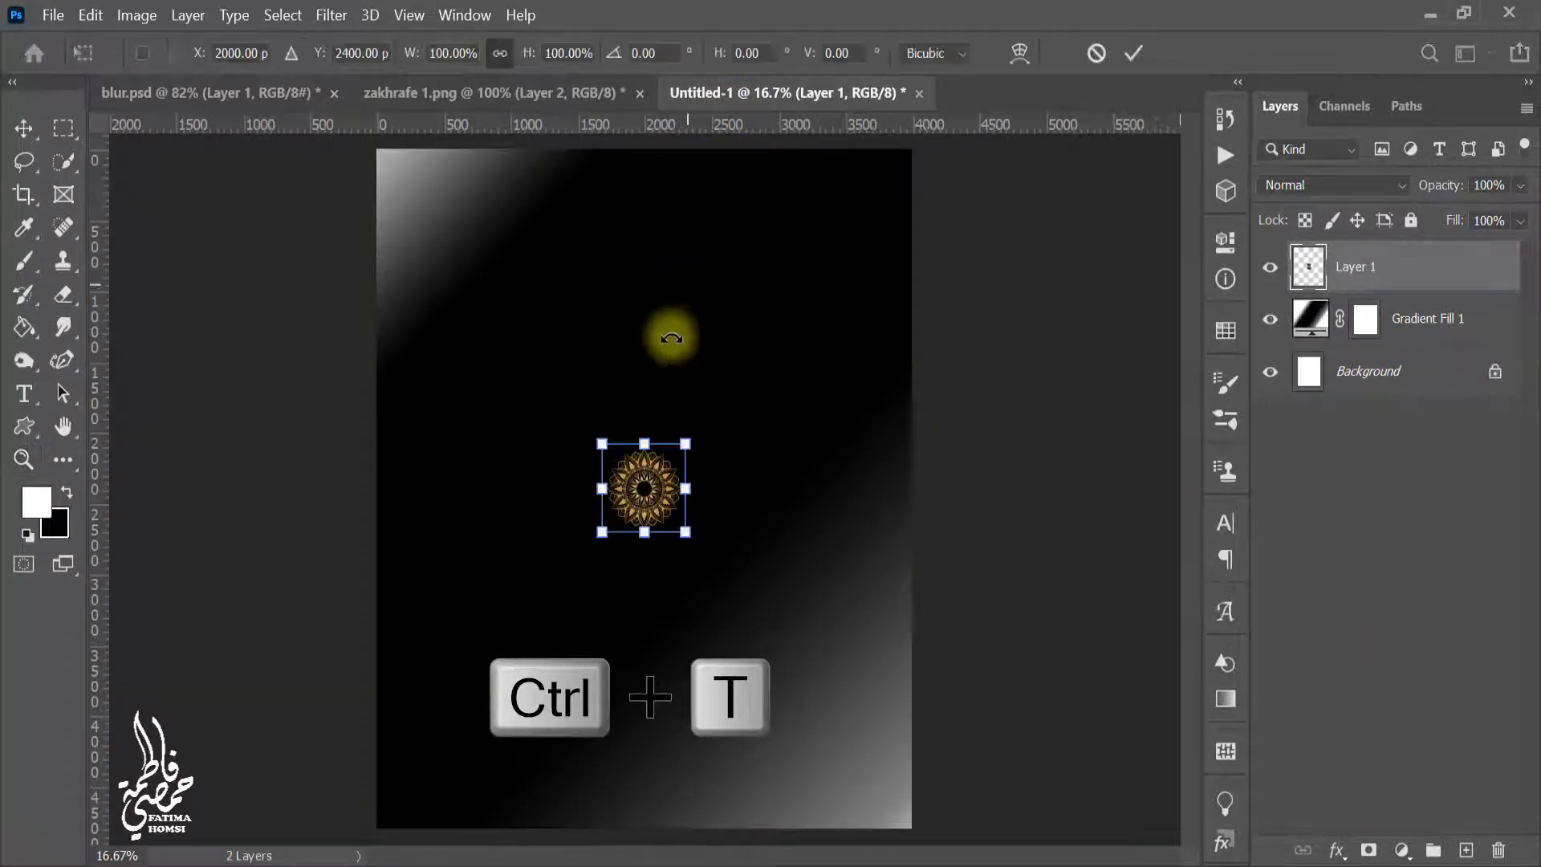
{"action": "left_click_drag", "start_coordinate": [642, 533], "coordinate": [653, 829]}
{"action": "left_click_drag", "start_coordinate": [644, 443], "coordinate": [644, 342]}
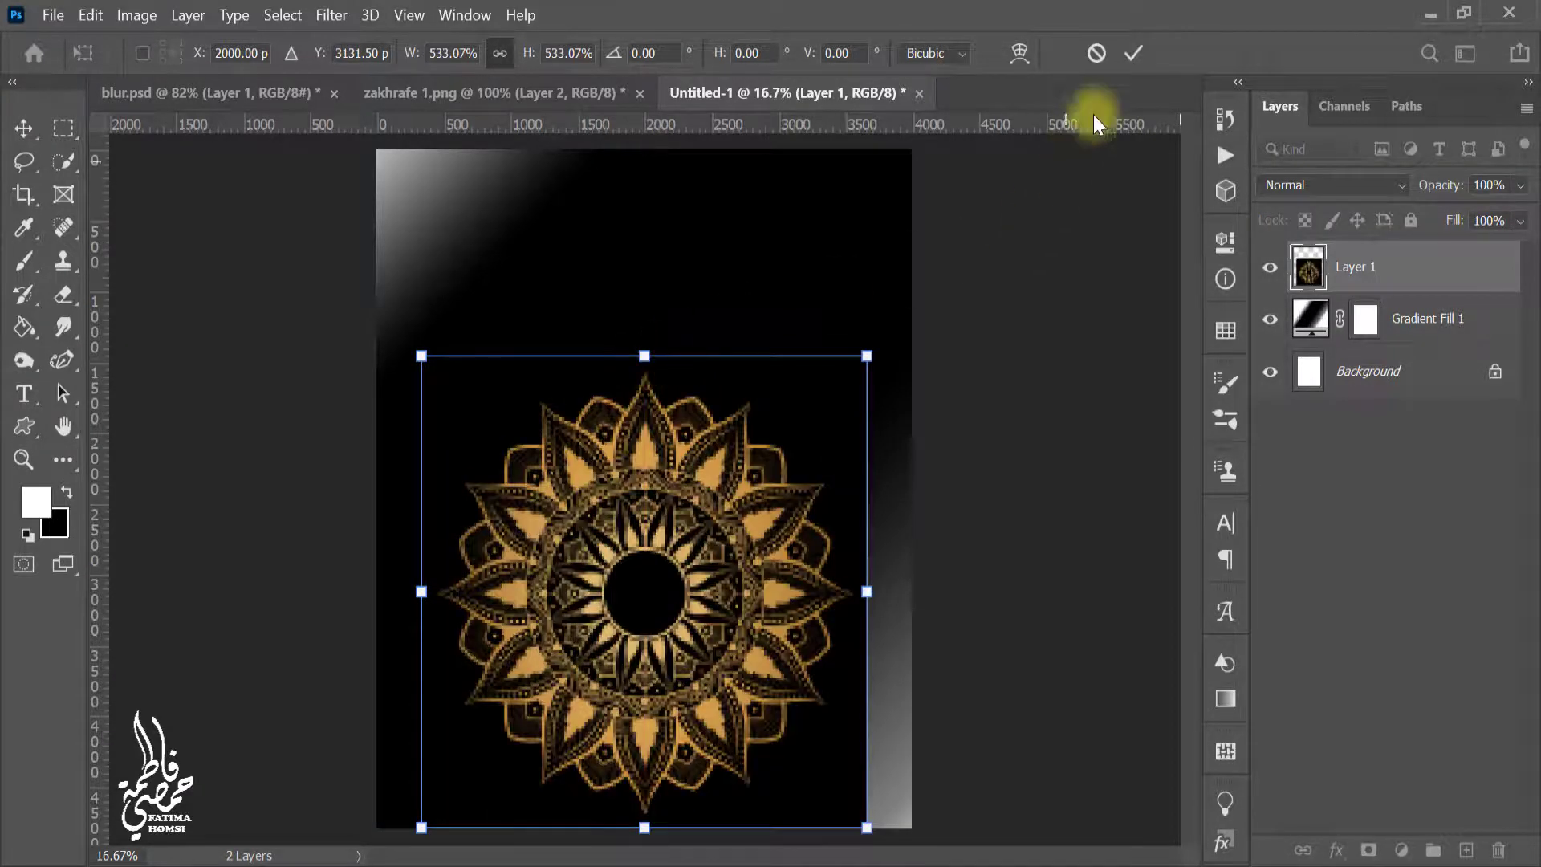
{"action": "left_click", "coordinate": [1135, 55]}
{"action": "left_click", "coordinate": [1312, 183]}
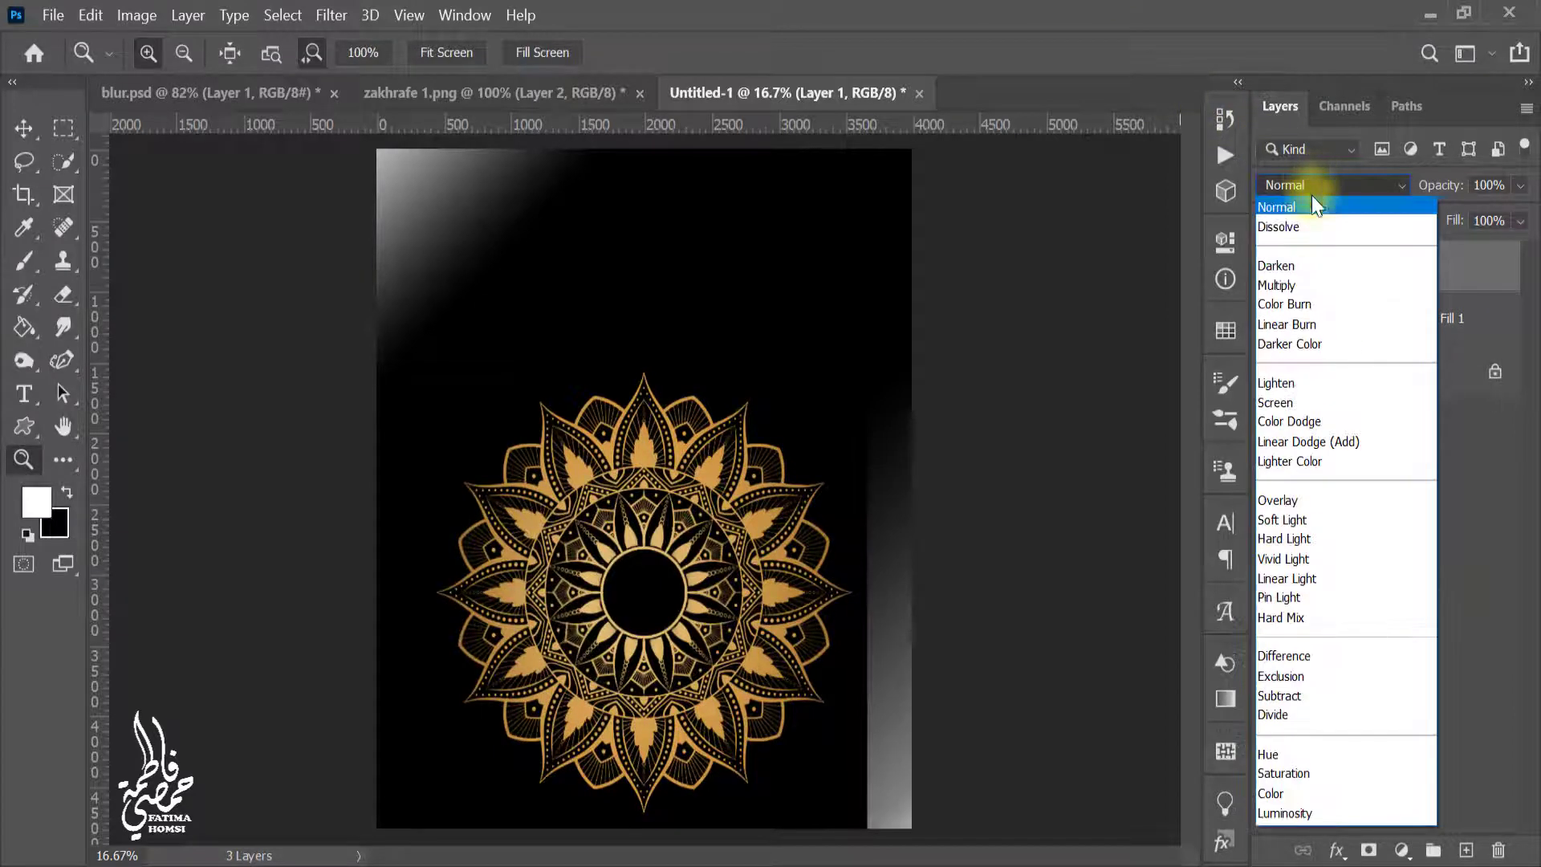
{"action": "left_click", "coordinate": [1323, 398]}
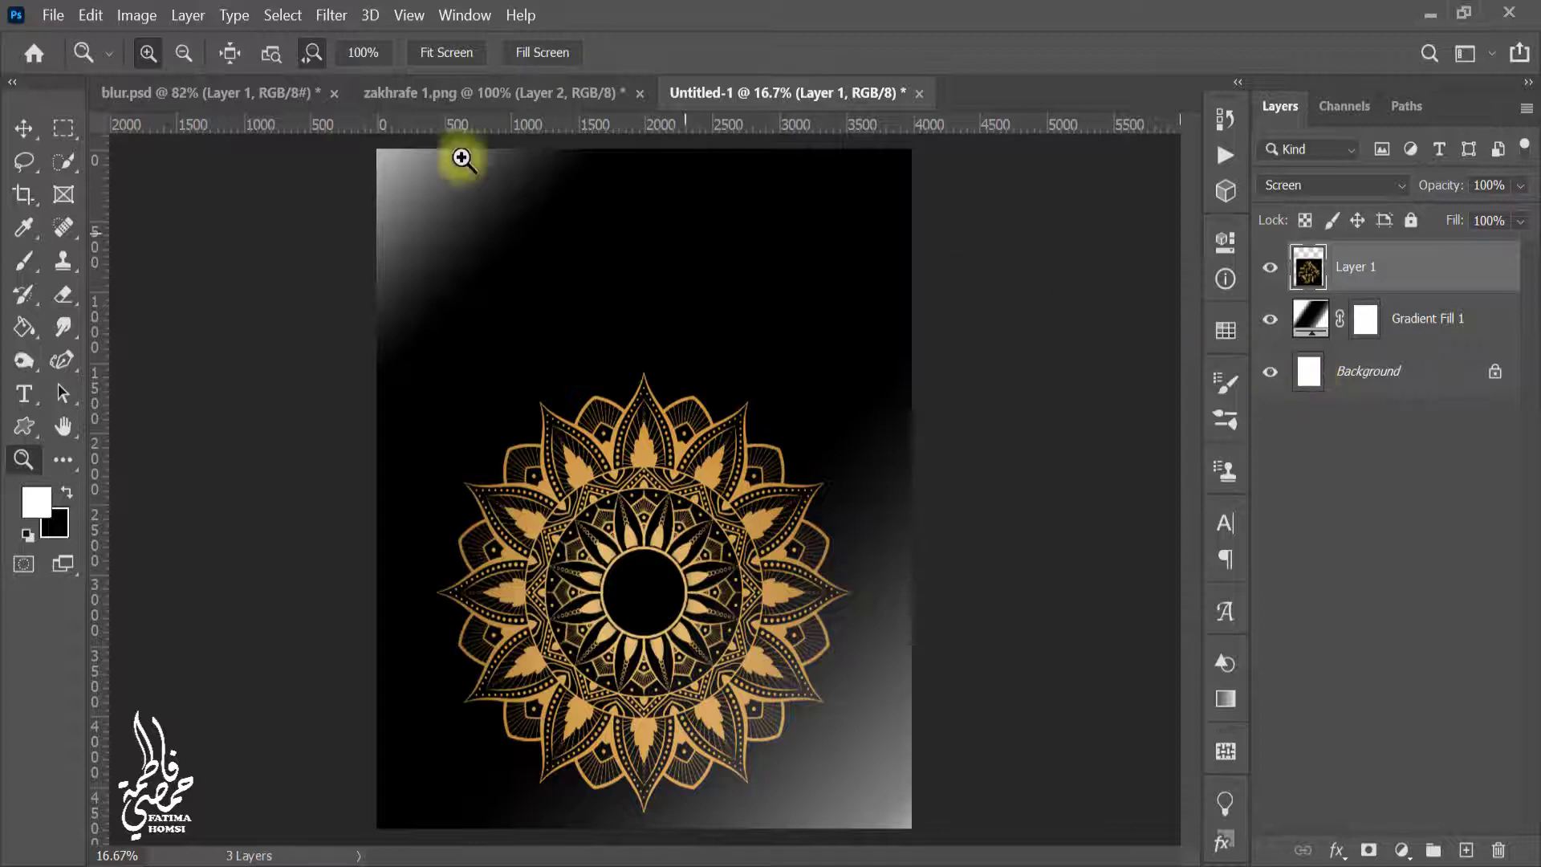
- Stamp the layers of blur.psd into a new merged layer, then copy it all and paste it into Untitled-1
{"action": "left_click", "coordinate": [260, 90]}
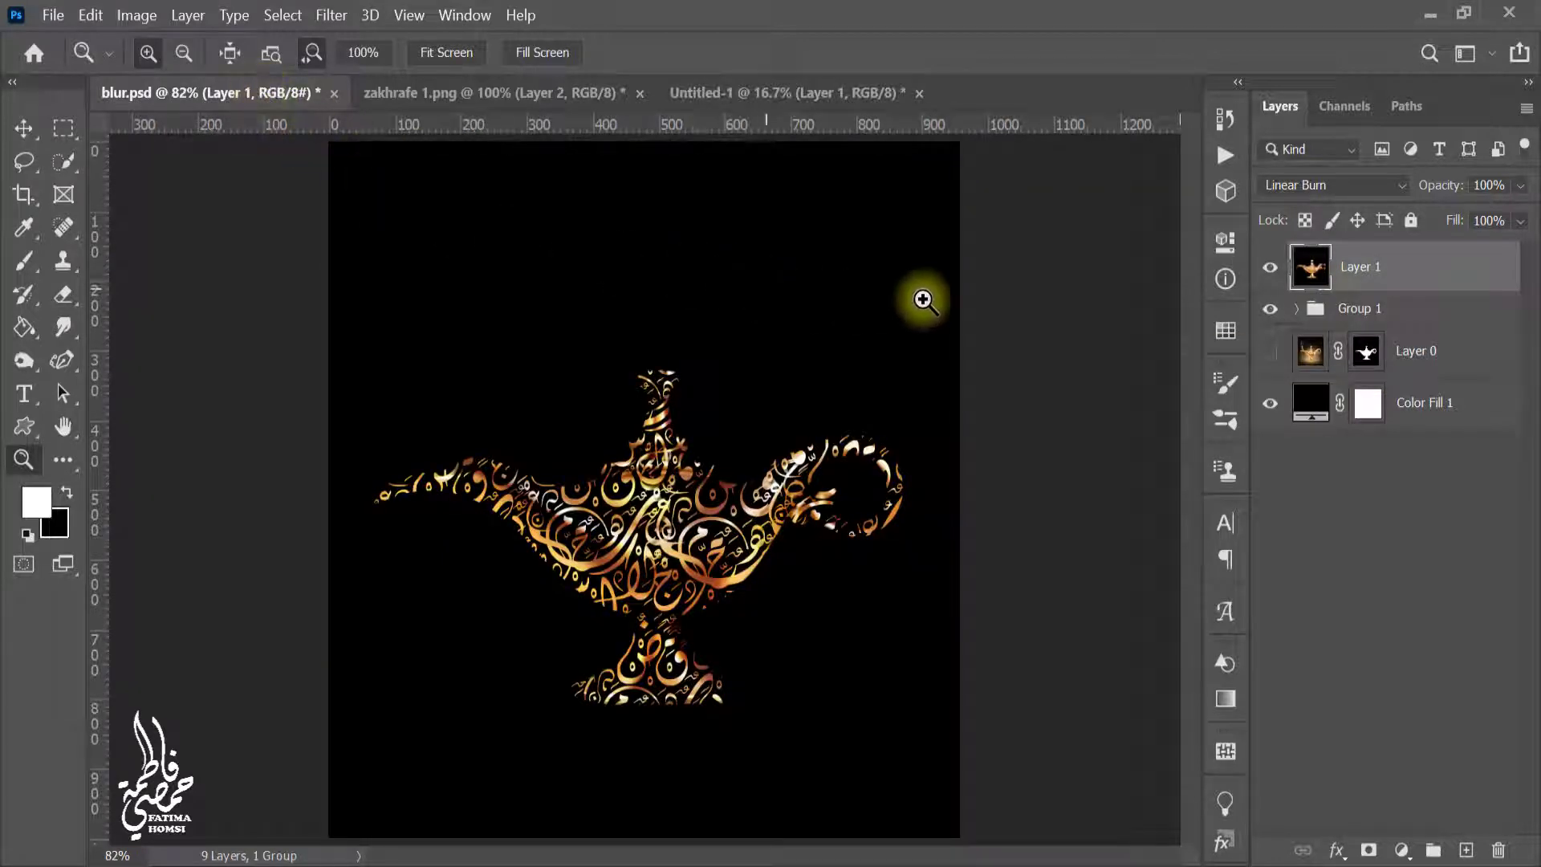
{"action": "left_click", "coordinate": [1478, 426], "text": "shift"}
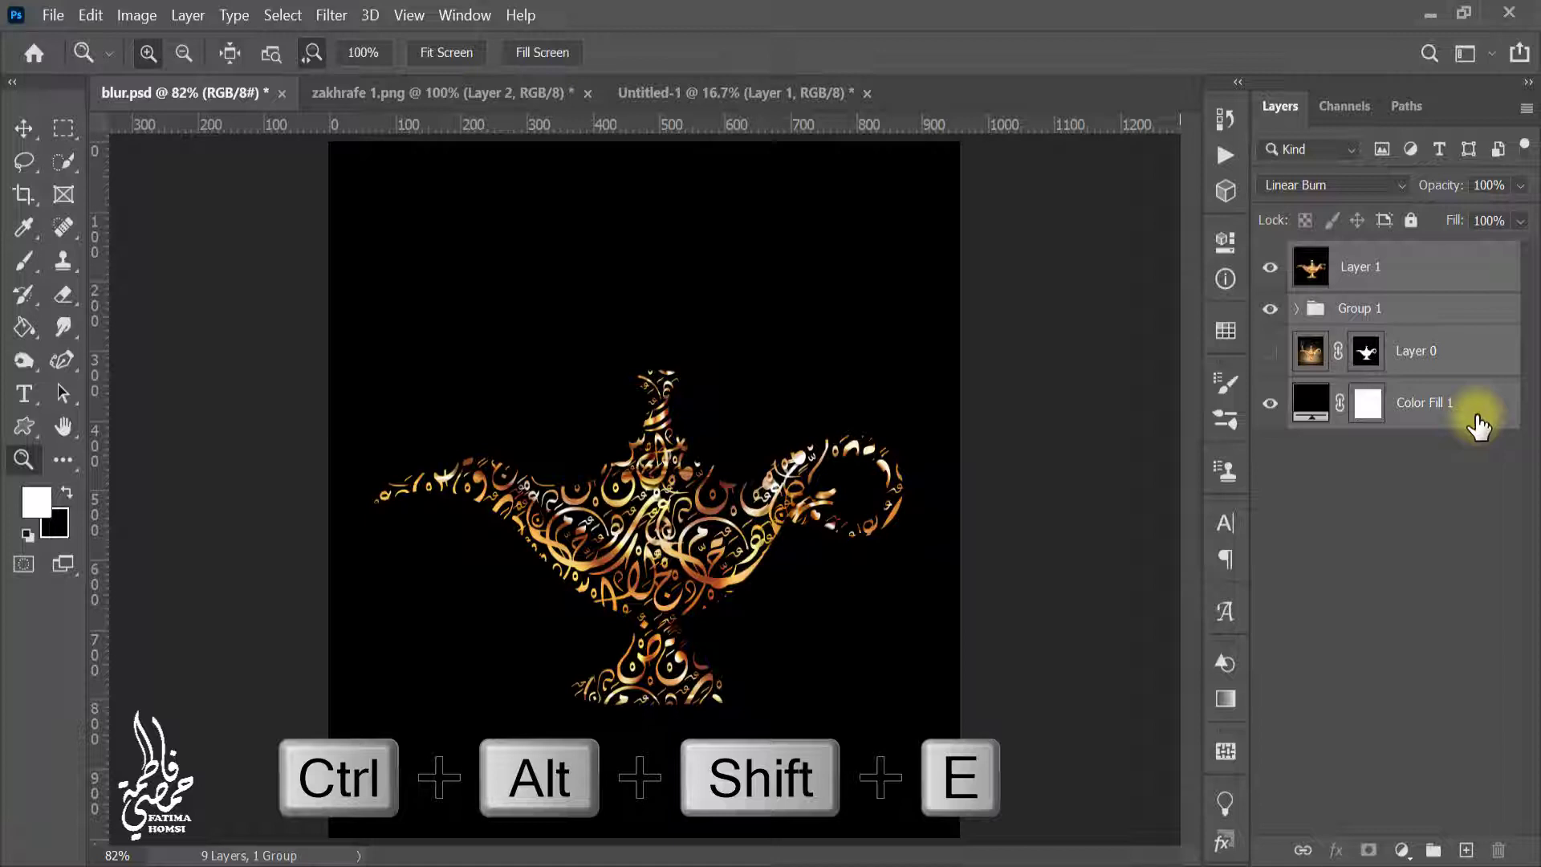
{"action": "key", "text": "ctrl+alt+shift+e"}
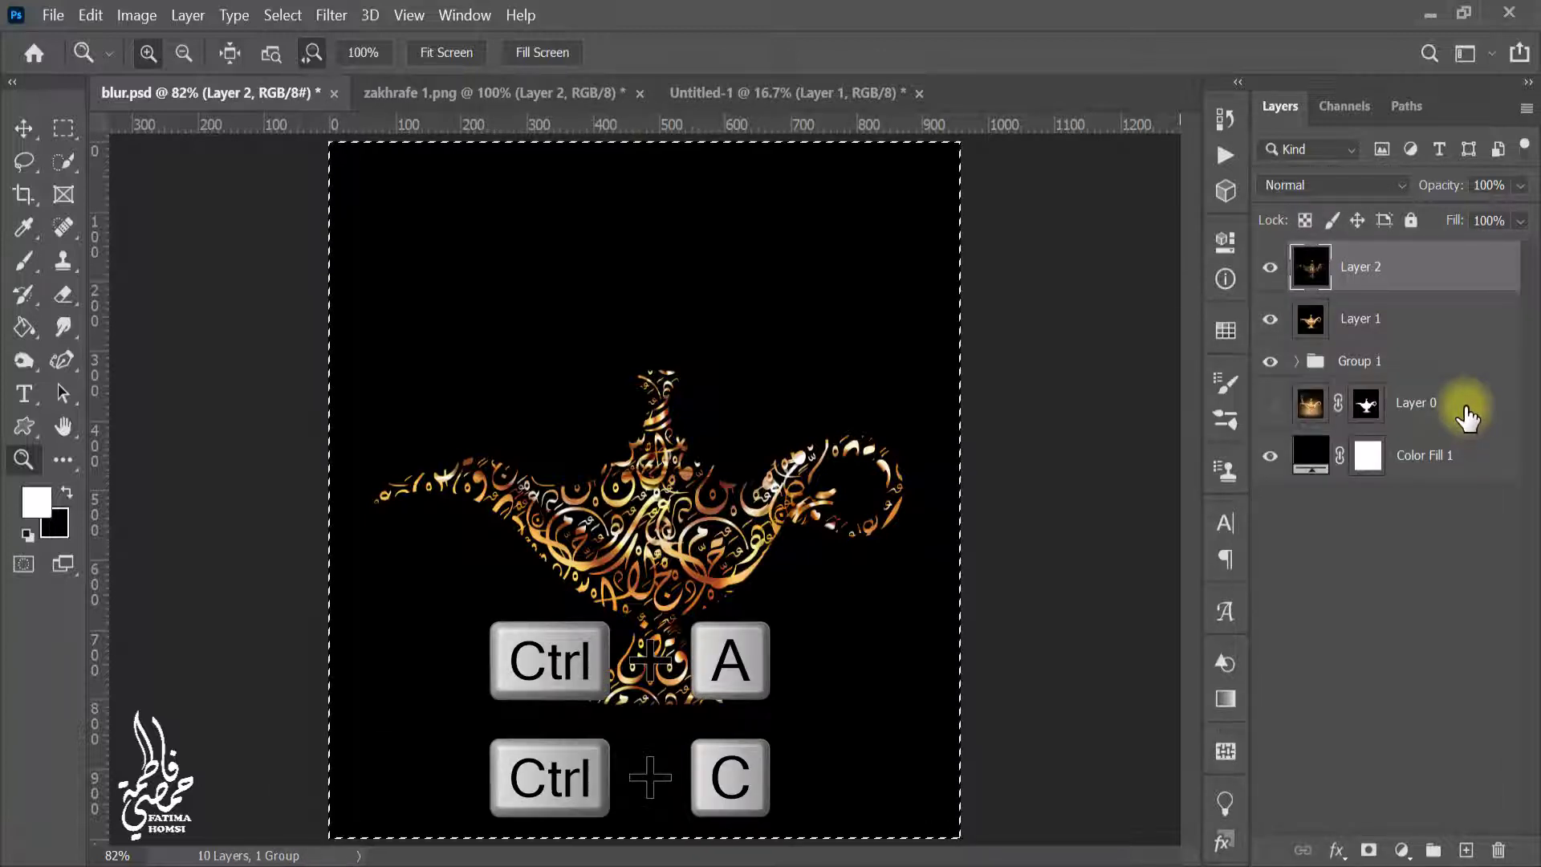
{"action": "left_click", "coordinate": [792, 95]}
{"action": "key", "text": "ctrl+v"}
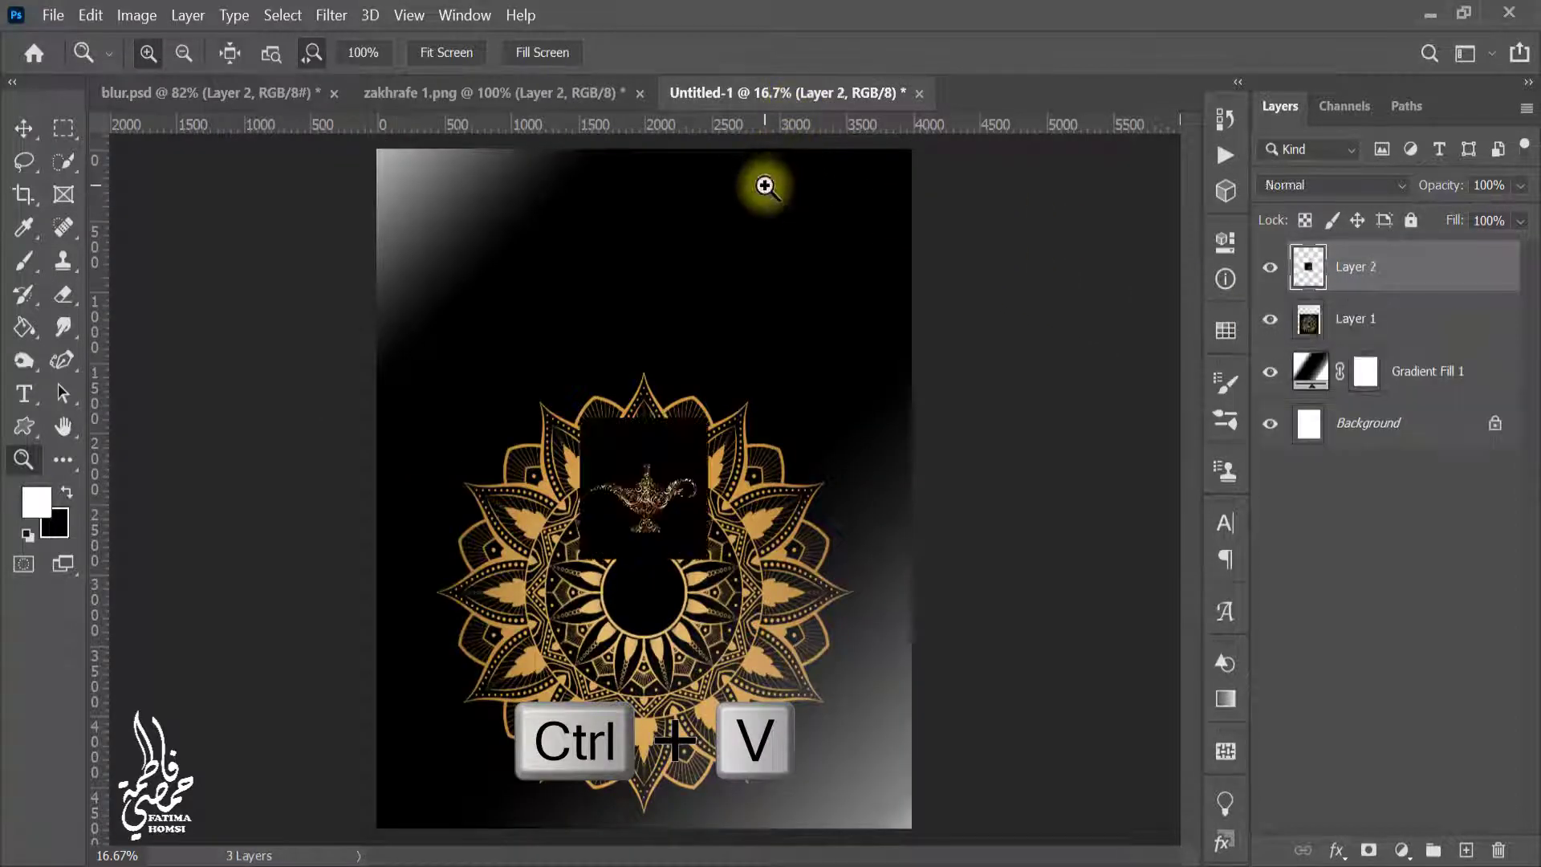
- Scale the pasted lamp to about 449%, position it over the mandala at about X 2000, Y 2769 px, and blend it as Screen
{"action": "key", "text": "ctrl+t"}
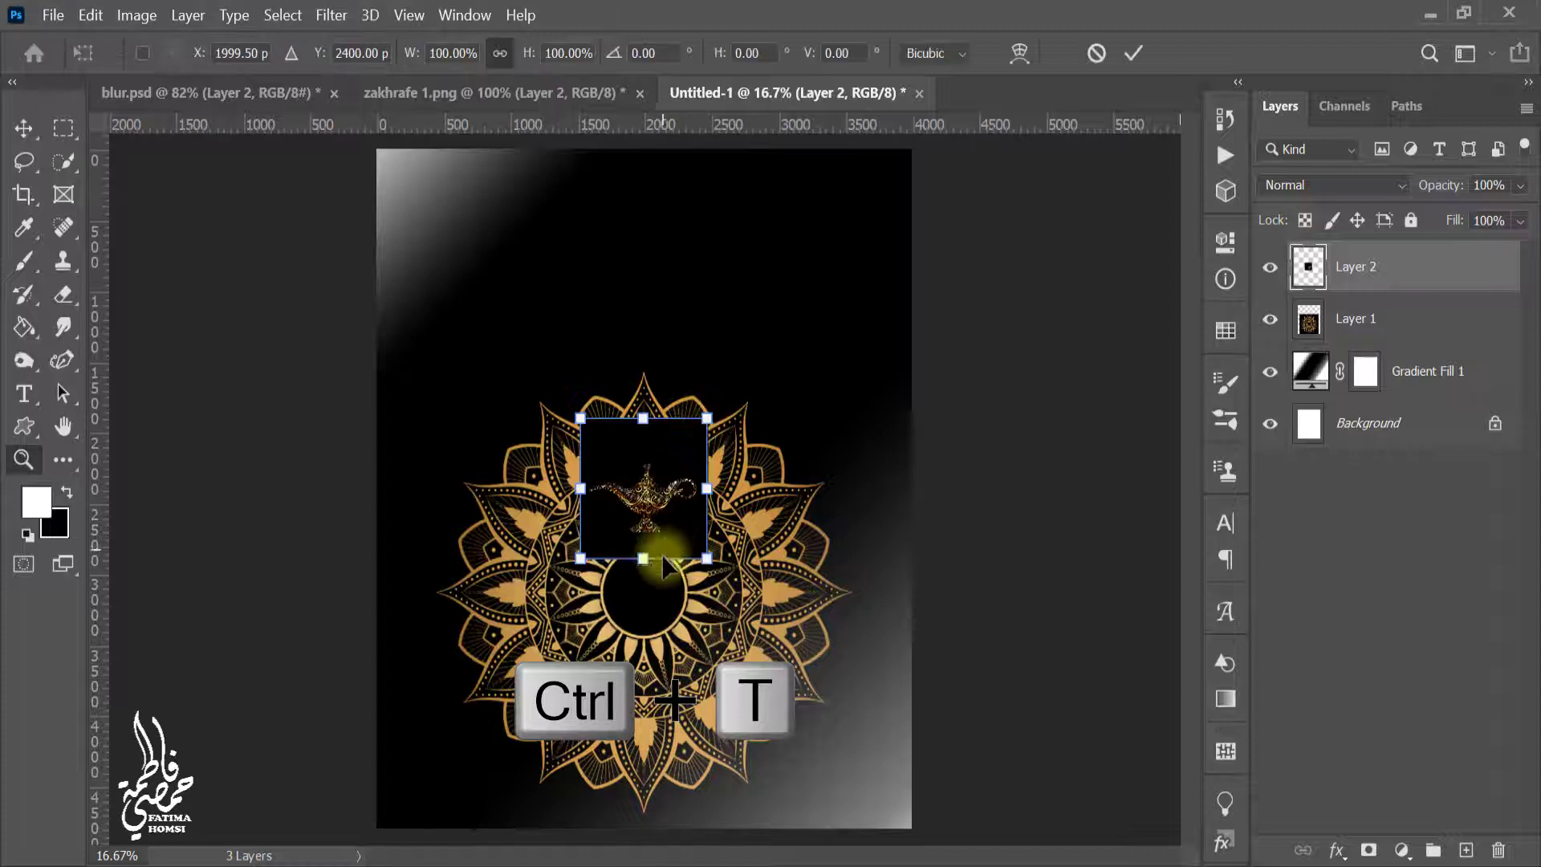
{"action": "left_click_drag", "start_coordinate": [642, 558], "coordinate": [643, 835]}
{"action": "left_click_drag", "start_coordinate": [643, 415], "coordinate": [629, 214]}
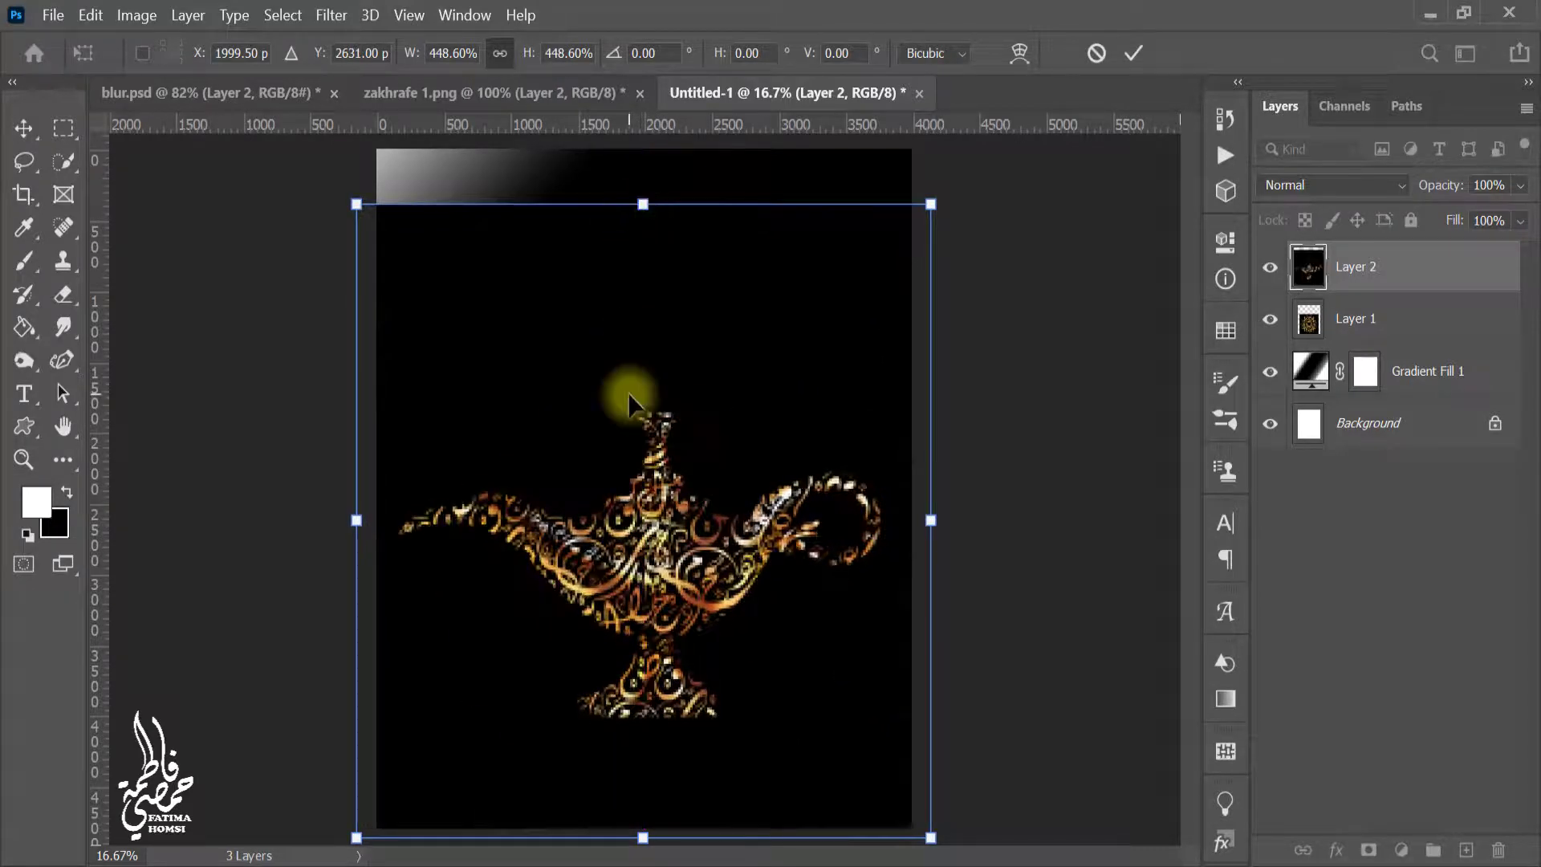
{"action": "left_click_drag", "start_coordinate": [630, 403], "coordinate": [631, 423]}
{"action": "left_click", "coordinate": [1131, 52]}
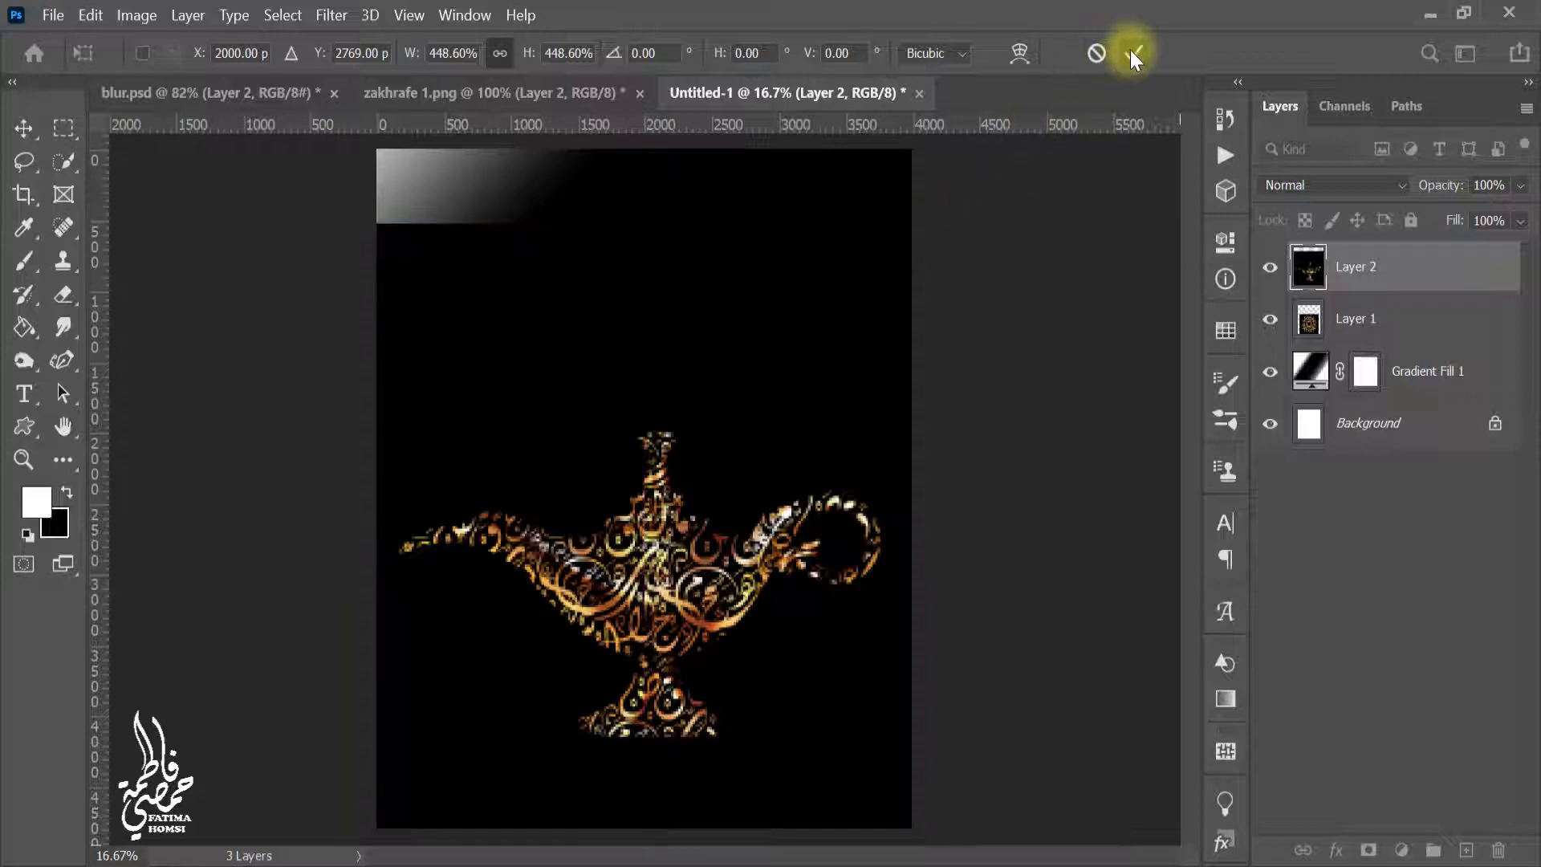
{"action": "left_click", "coordinate": [1329, 186]}
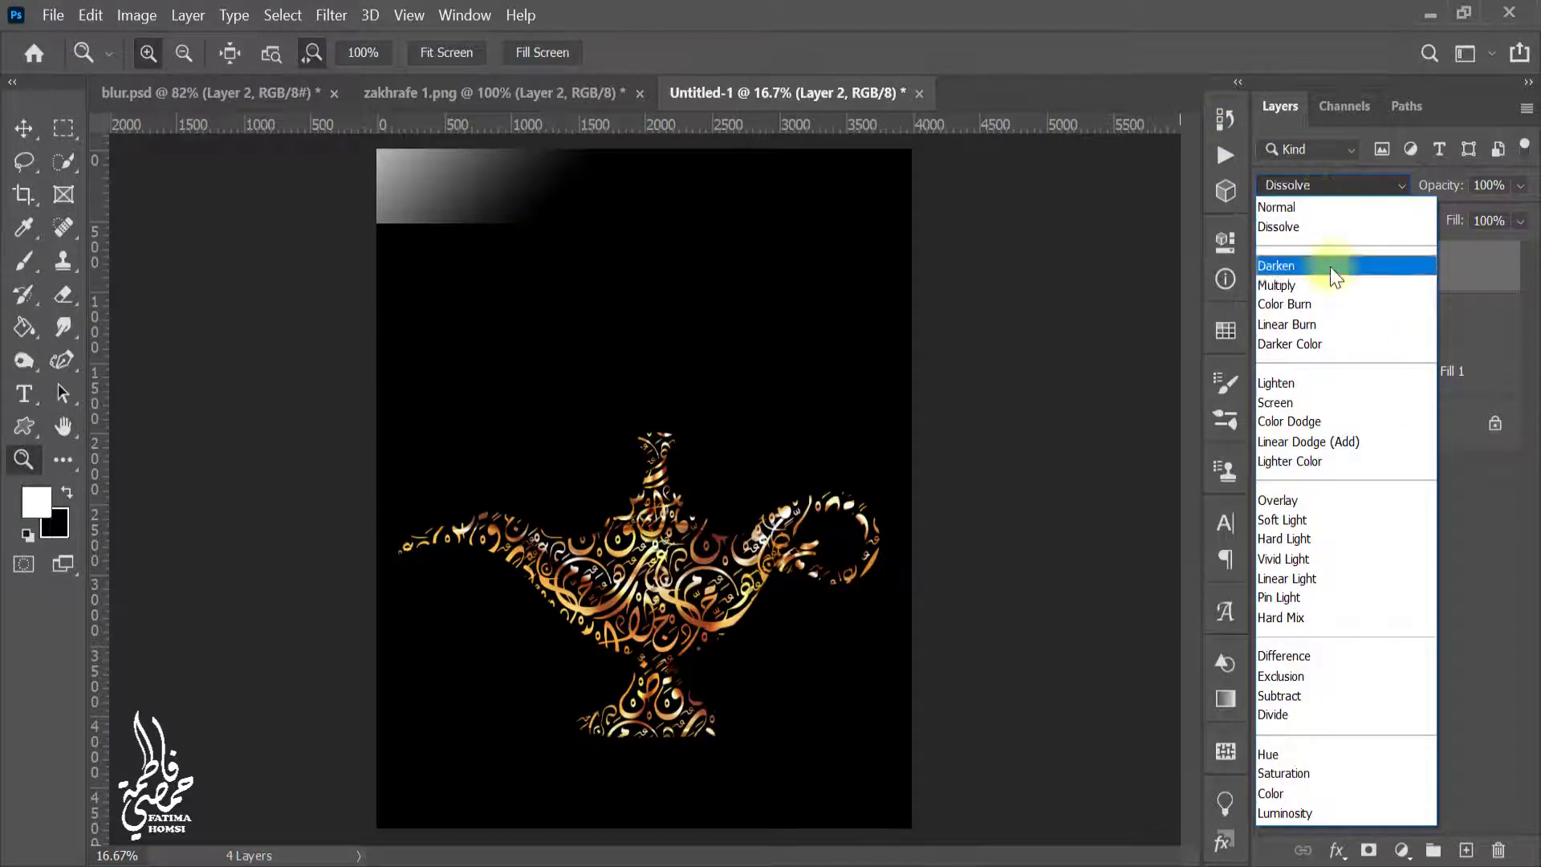
{"action": "left_click", "coordinate": [1326, 402]}
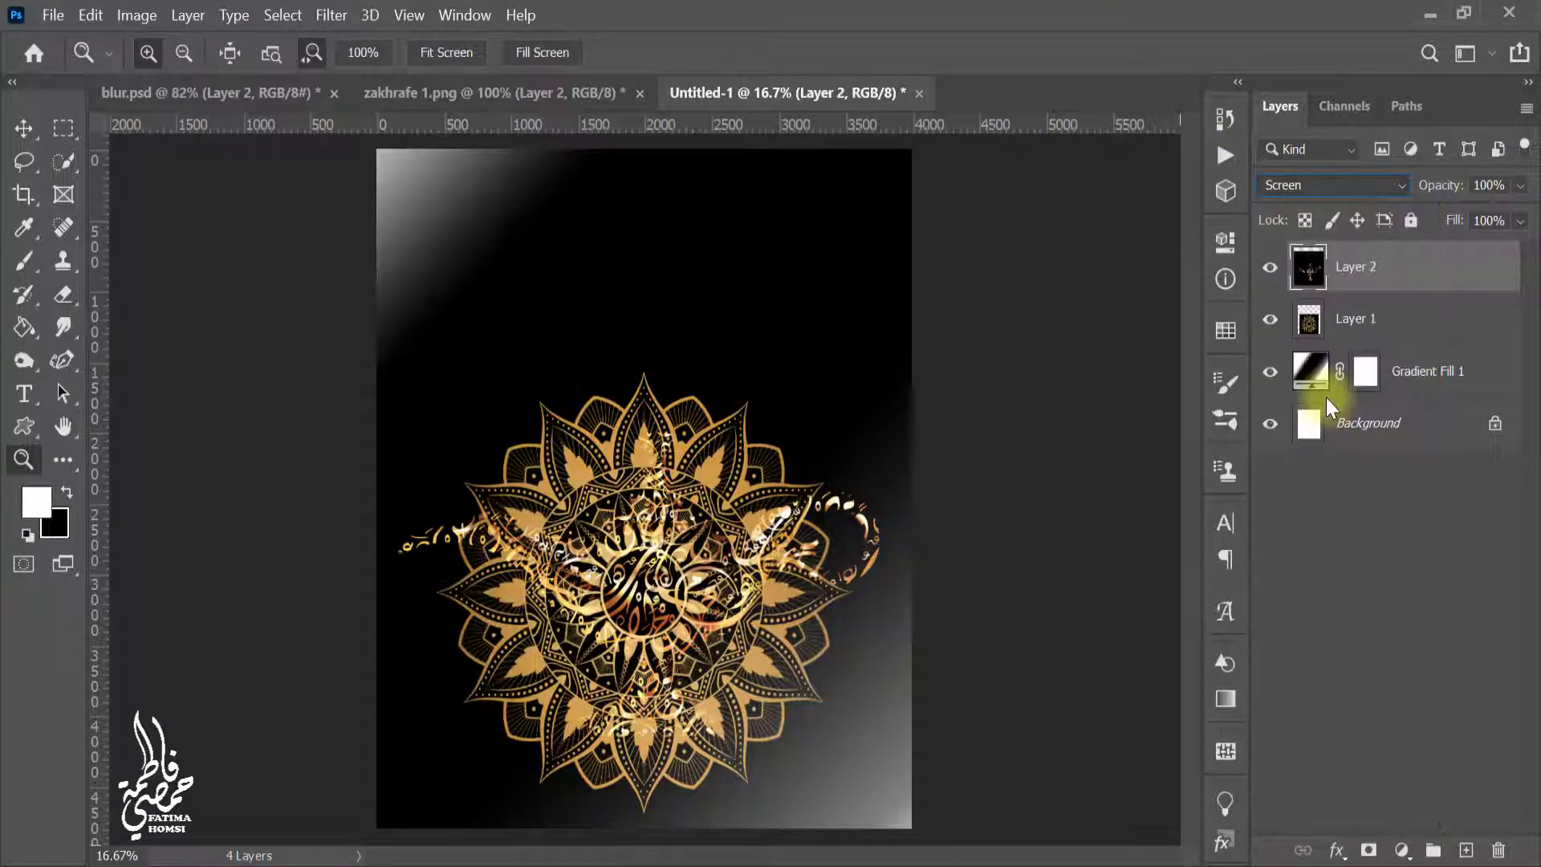
- Flatten the mandala layer into a wide ellipse under the lamp, about 124% wide and 25% high, at about X 2067, Y 4104 px
{"action": "left_click", "coordinate": [1406, 322]}
{"action": "key", "text": "ctrl+t"}
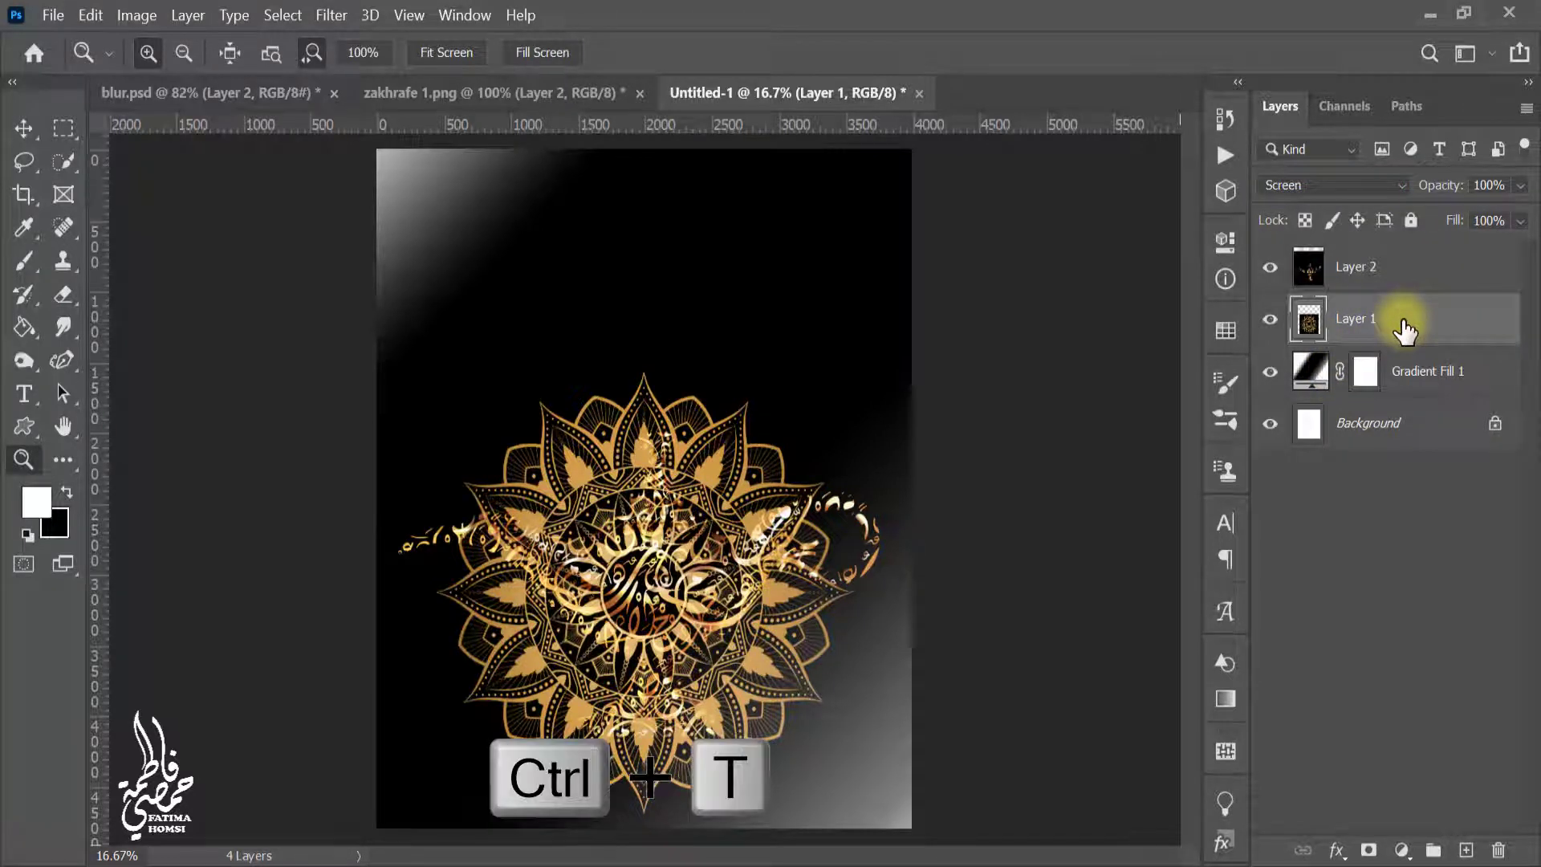
{"action": "key", "text": "shift"}
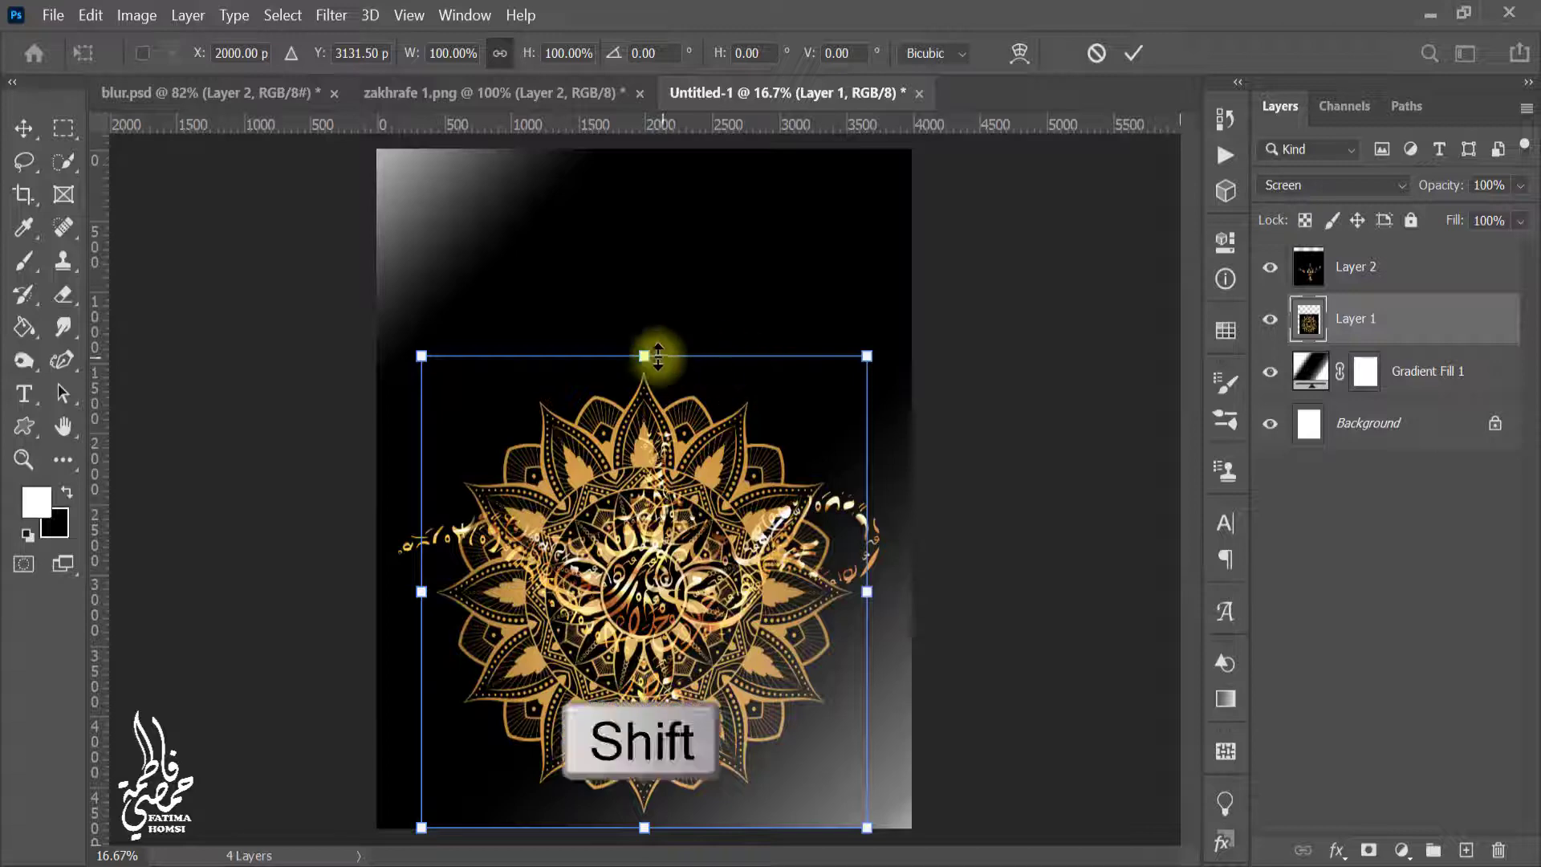
{"action": "left_click_drag", "start_coordinate": [643, 356], "coordinate": [712, 754]}
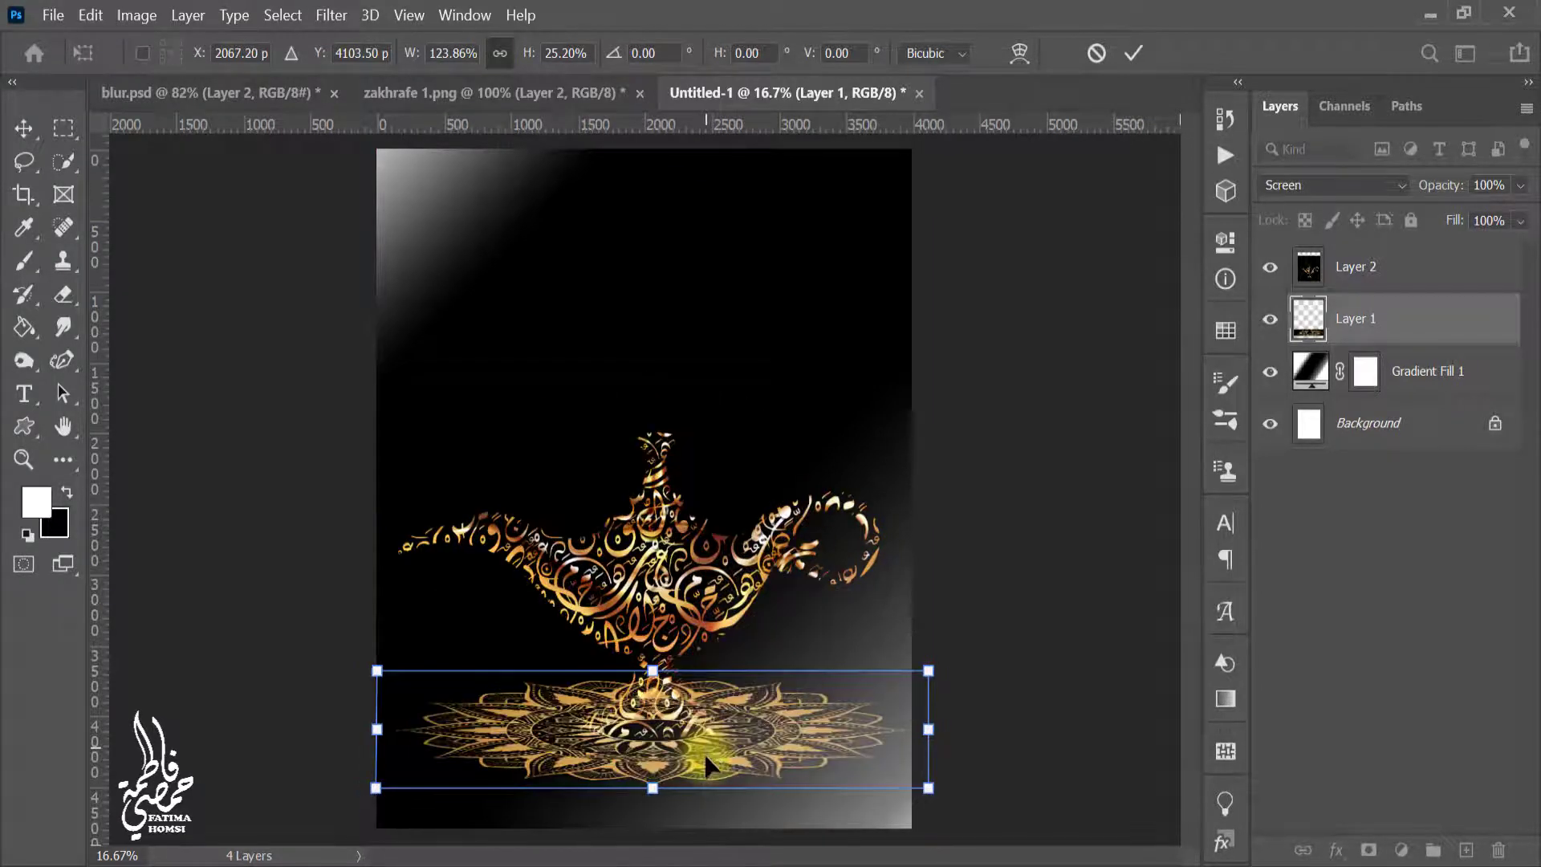
{"action": "left_click", "coordinate": [1133, 53]}
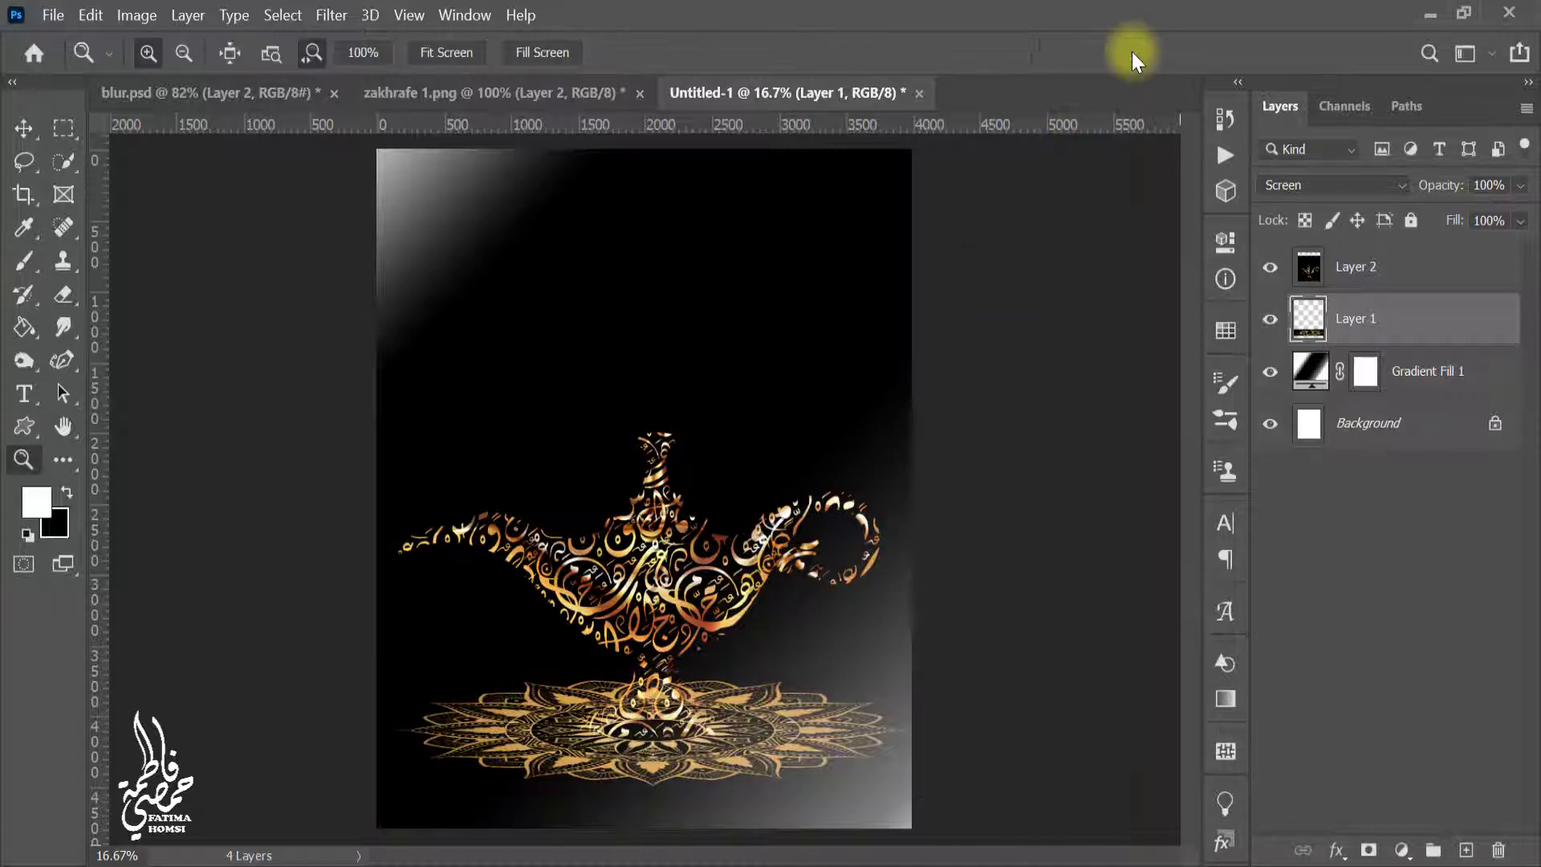
- Place the zakhrafe image from the project folder into the poster, centred and scaled to about 3540% so it fills the canvas height
{"action": "left_click", "coordinate": [1429, 14]}
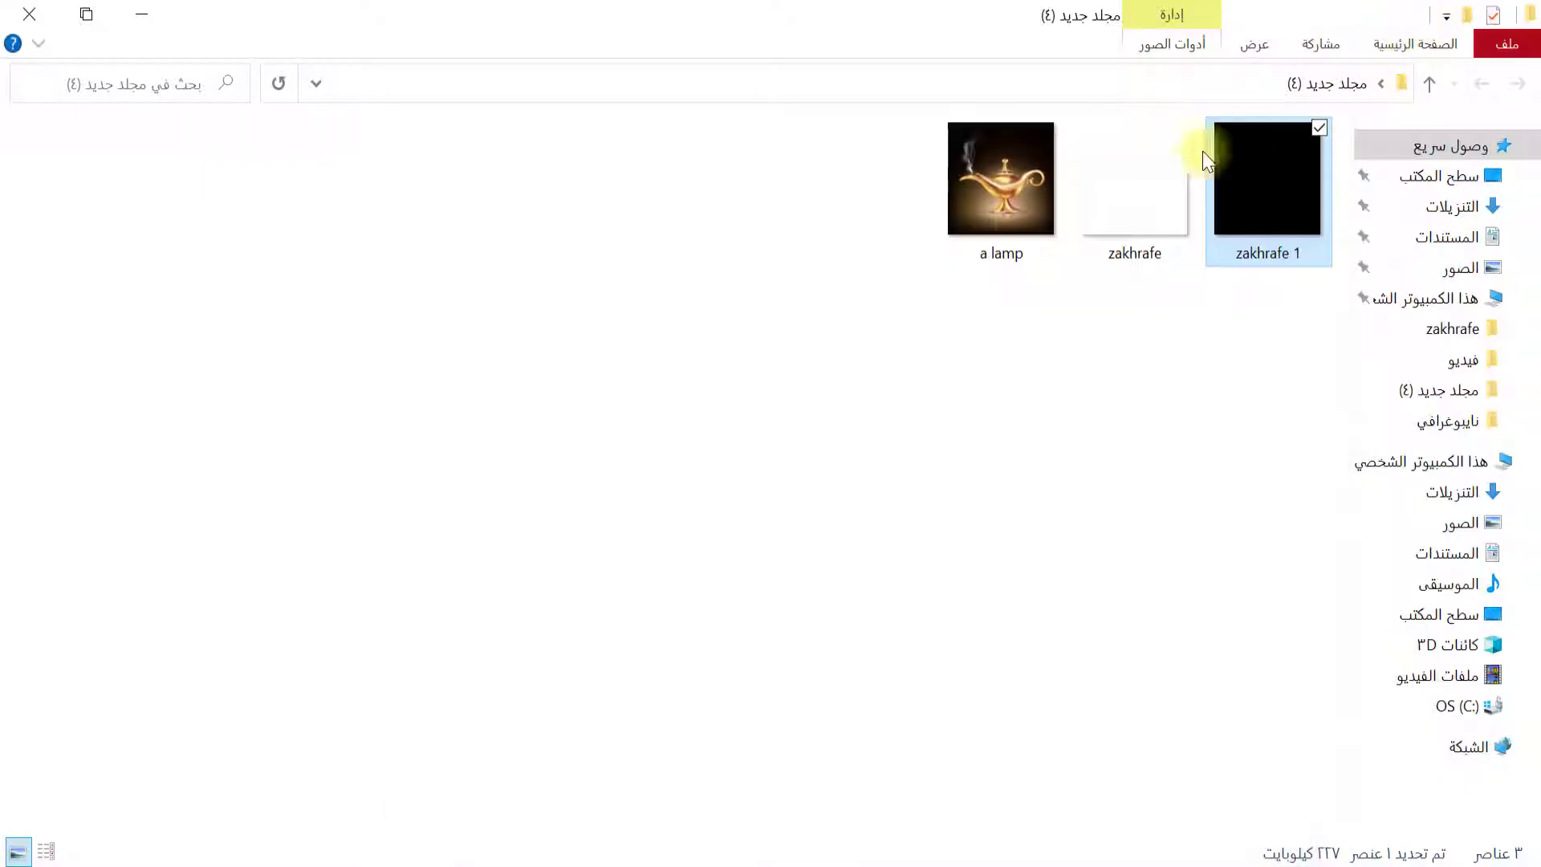
{"action": "left_click_drag", "start_coordinate": [1116, 229], "coordinate": [646, 858]}
{"action": "key", "text": "ctrl+t"}
{"action": "left_click_drag", "start_coordinate": [659, 734], "coordinate": [655, 415]}
{"action": "left_click_drag", "start_coordinate": [643, 540], "coordinate": [638, 831]}
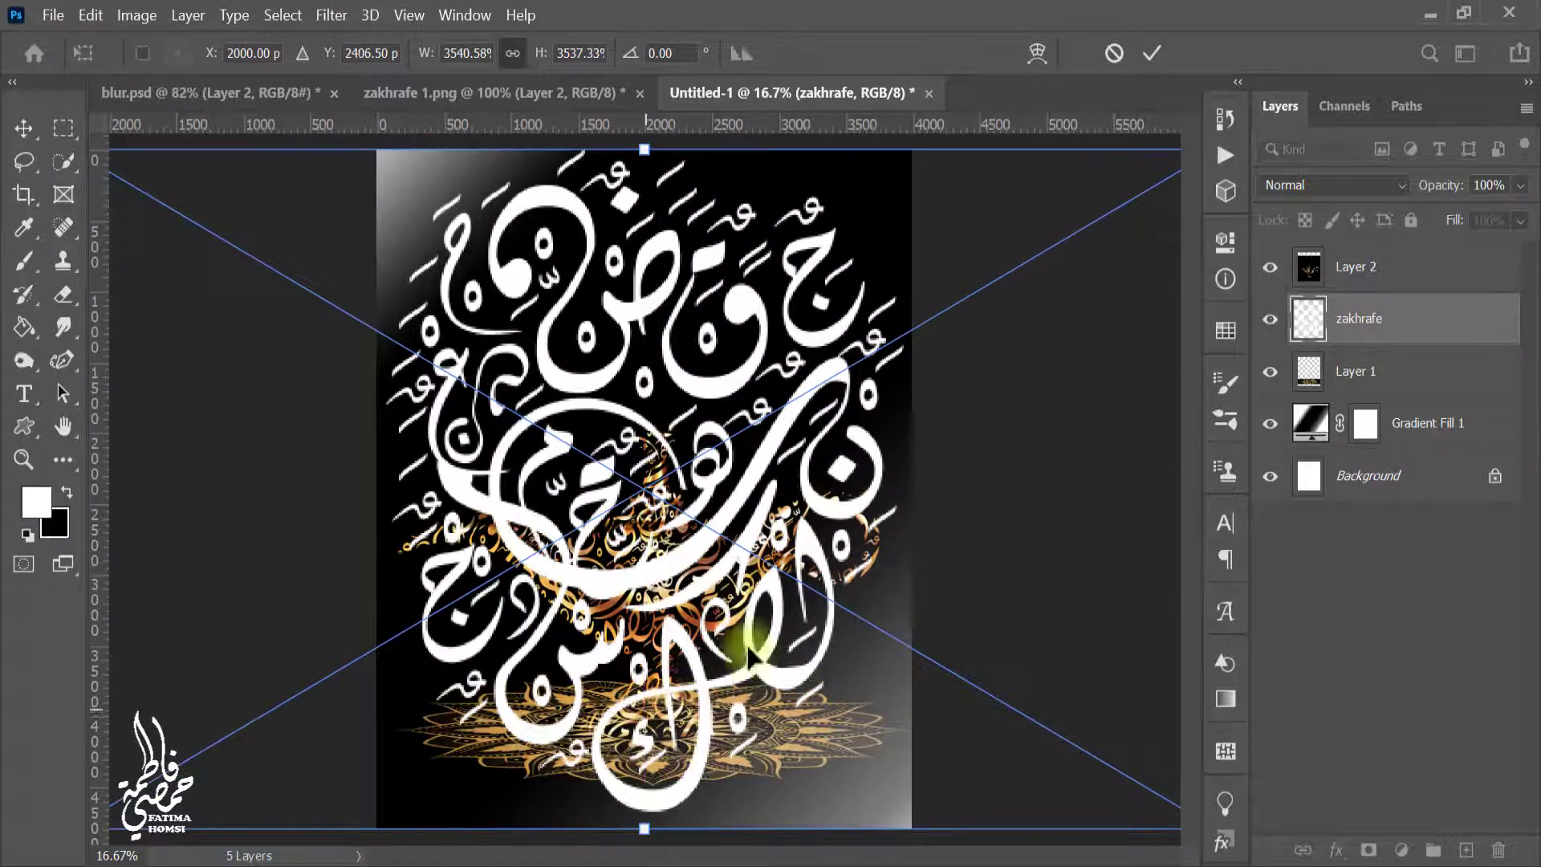
{"action": "left_click", "coordinate": [1151, 53]}
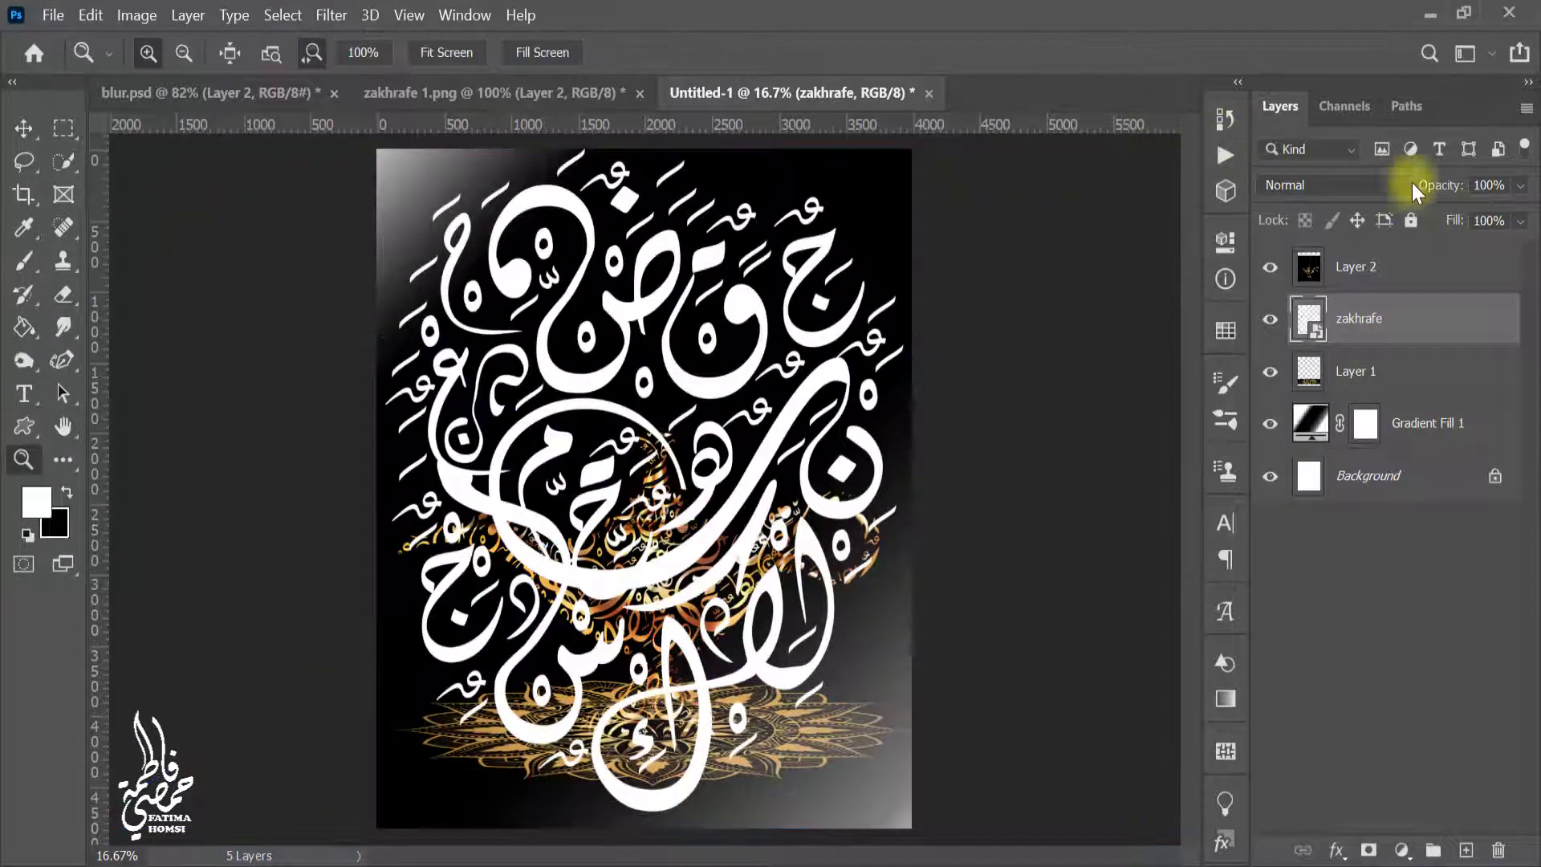
- Reduce the zakhrafe calligraphy to 15% opacity and mask out the part overlapping the mandala with a soft 679 px eraser
{"action": "left_click", "coordinate": [1494, 185]}
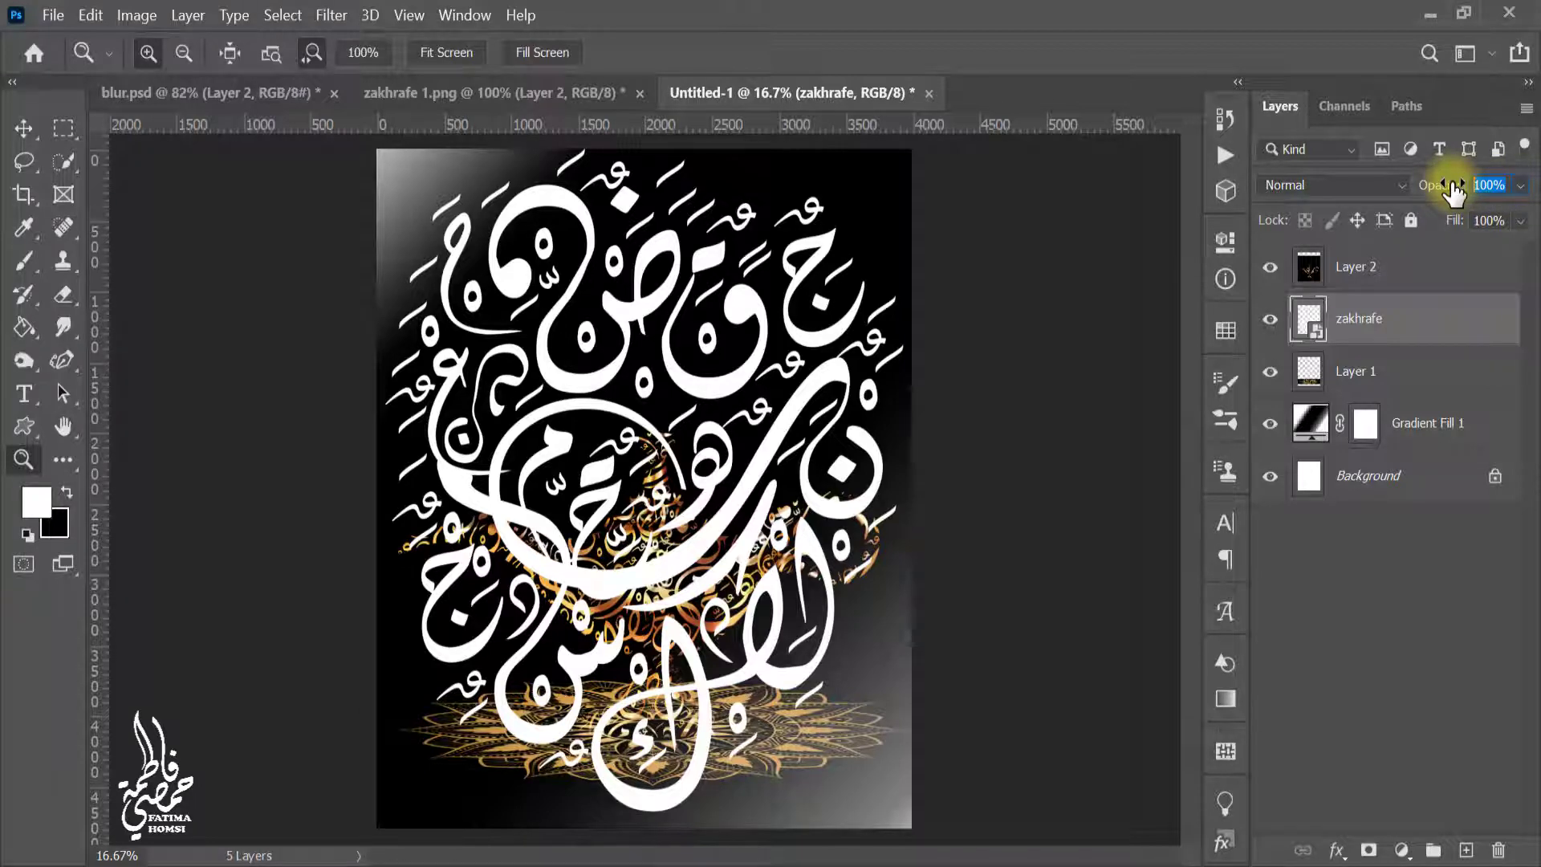
{"action": "type", "text": "15"}
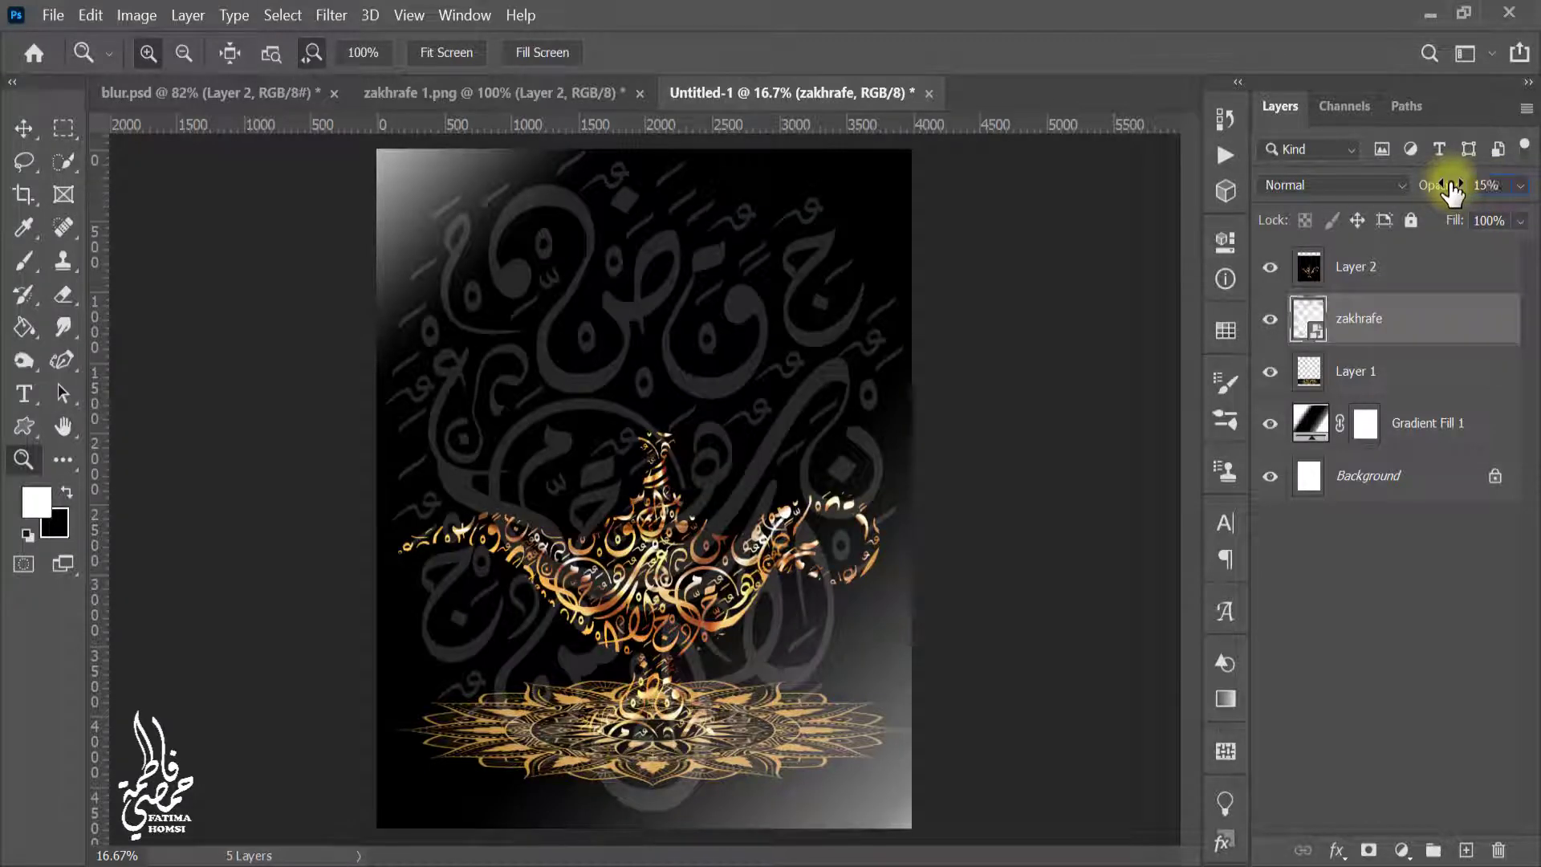
{"action": "left_click", "coordinate": [1368, 850]}
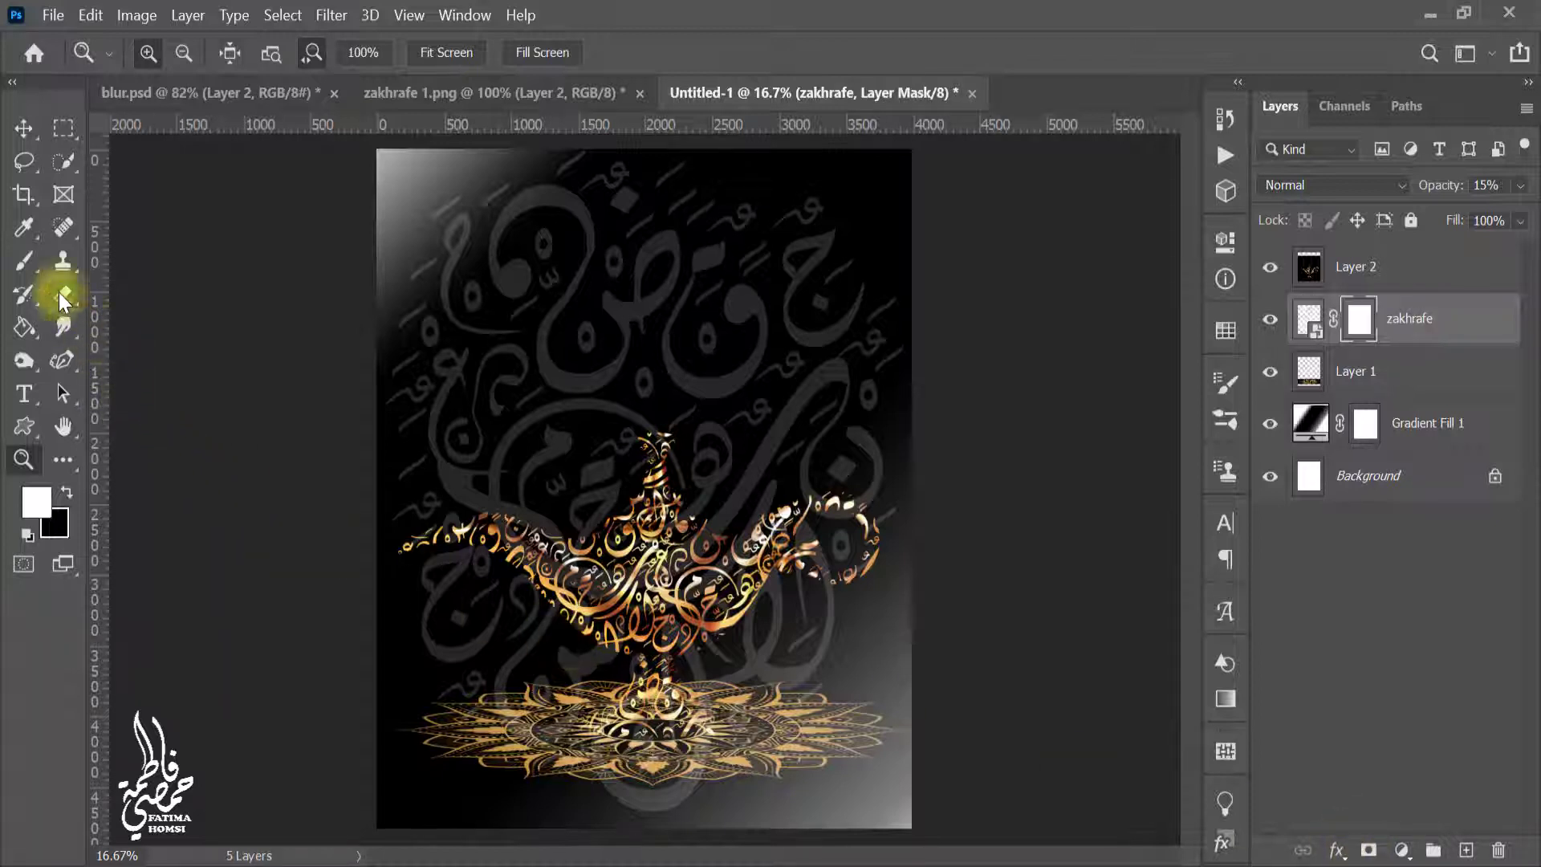
{"action": "left_click", "coordinate": [62, 293]}
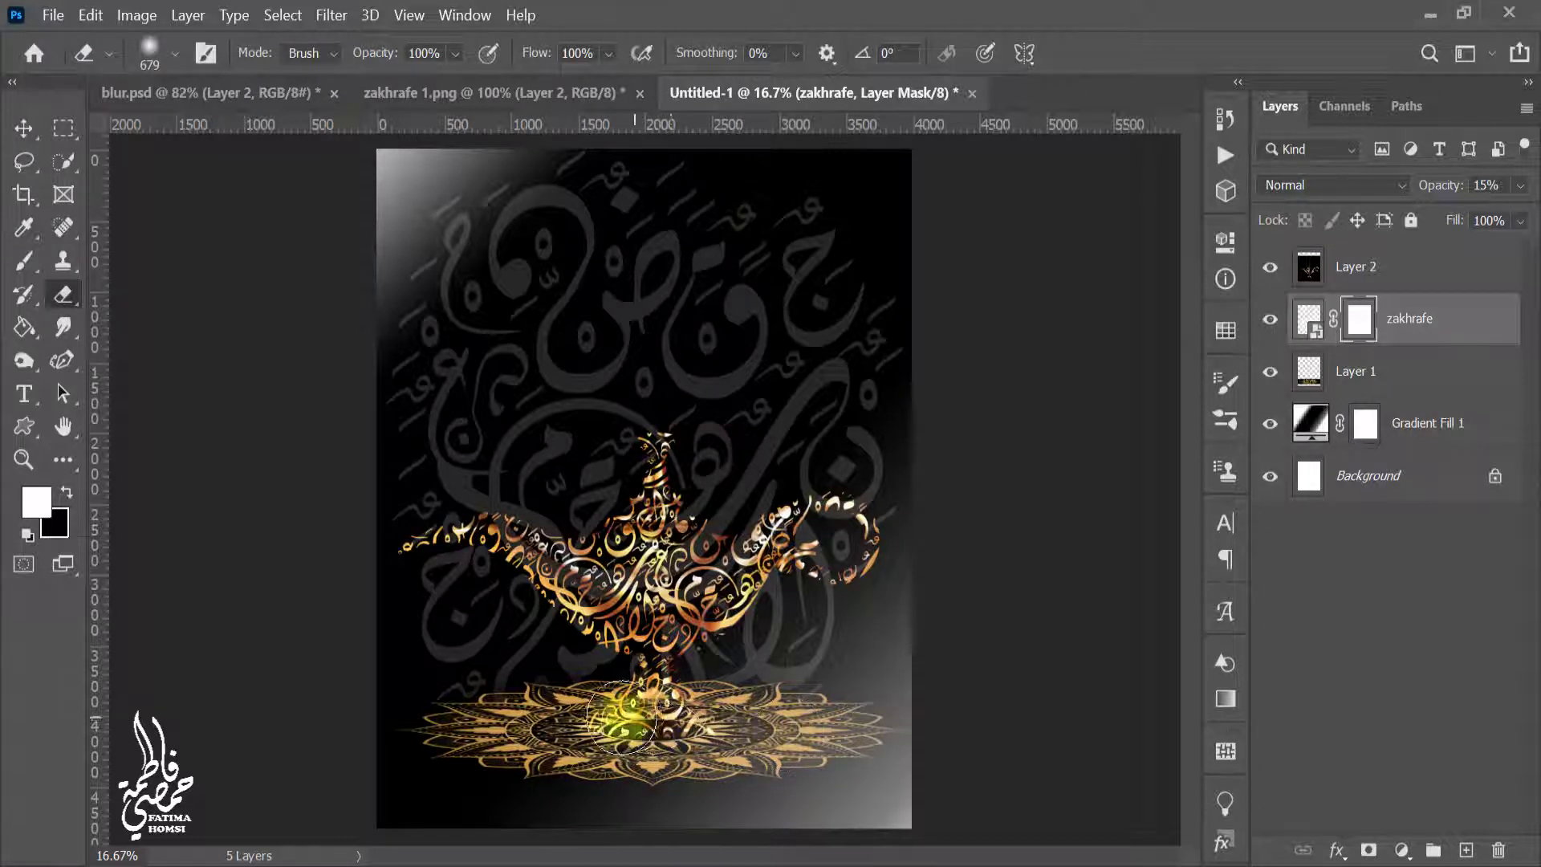
- Move the lamp layer below the zakhrafe layer, and toggle the lamp and mandala layers' visibility to identify them
{"action": "left_click", "coordinate": [1316, 268]}
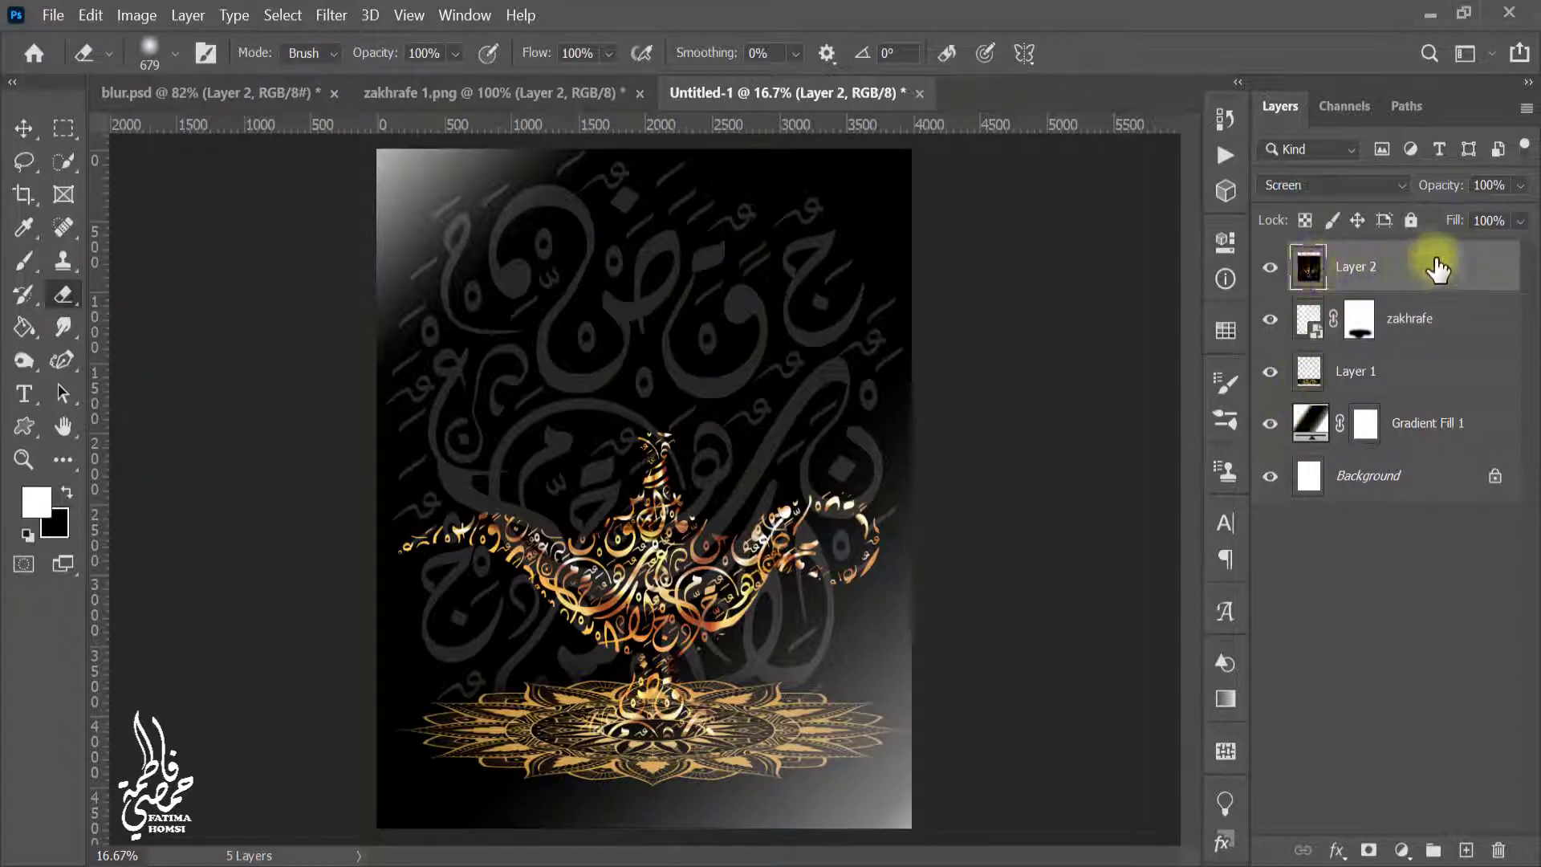
{"action": "left_click_drag", "start_coordinate": [1437, 269], "coordinate": [1445, 337]}
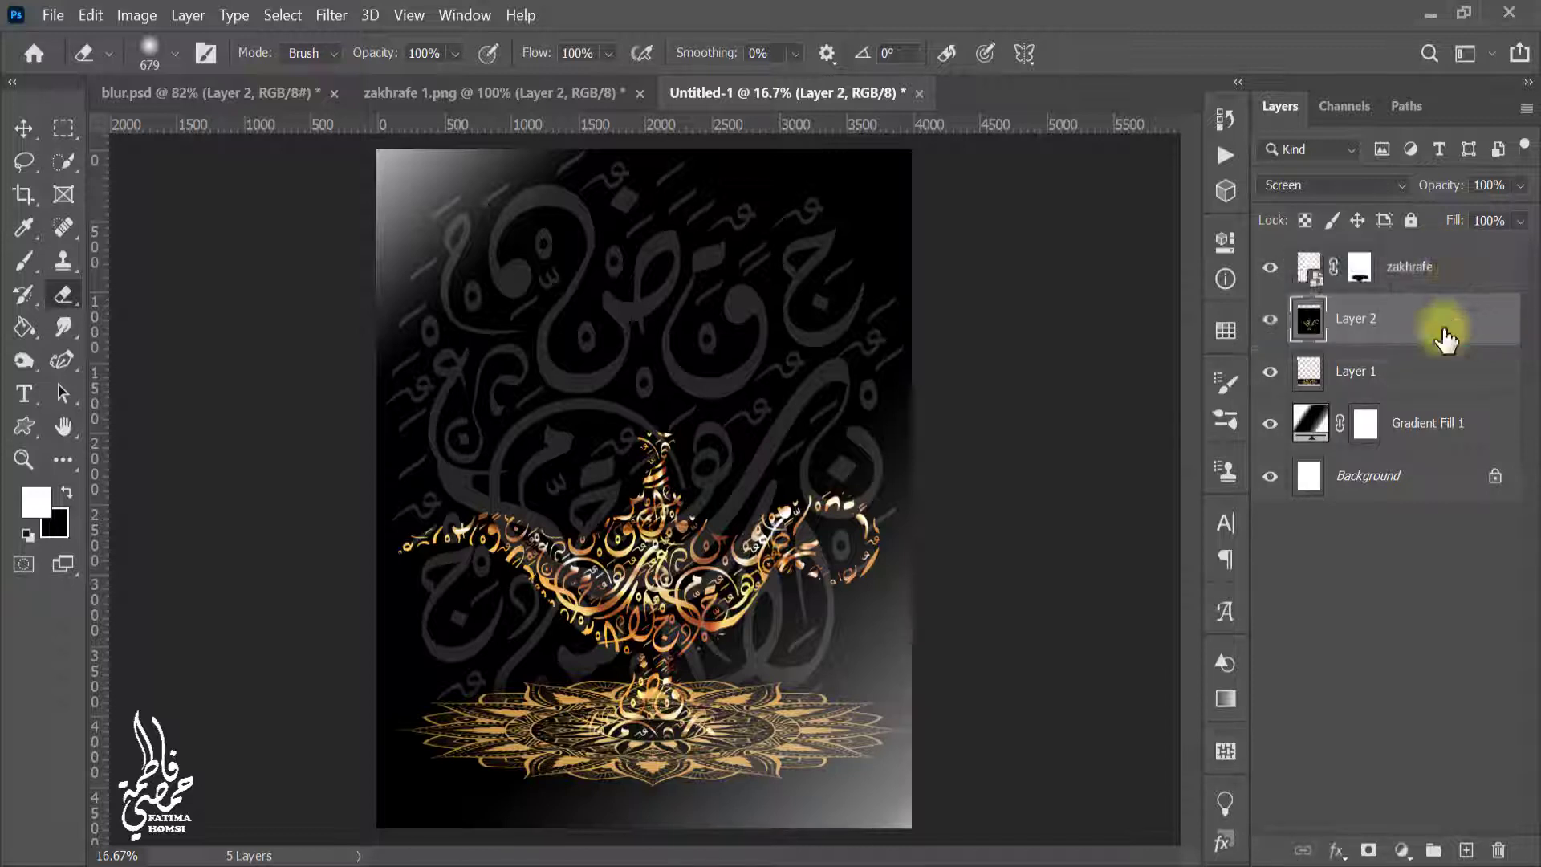
{"action": "left_click", "coordinate": [1270, 320]}
{"action": "left_click", "coordinate": [1270, 320]}
{"action": "left_click", "coordinate": [1271, 371]}
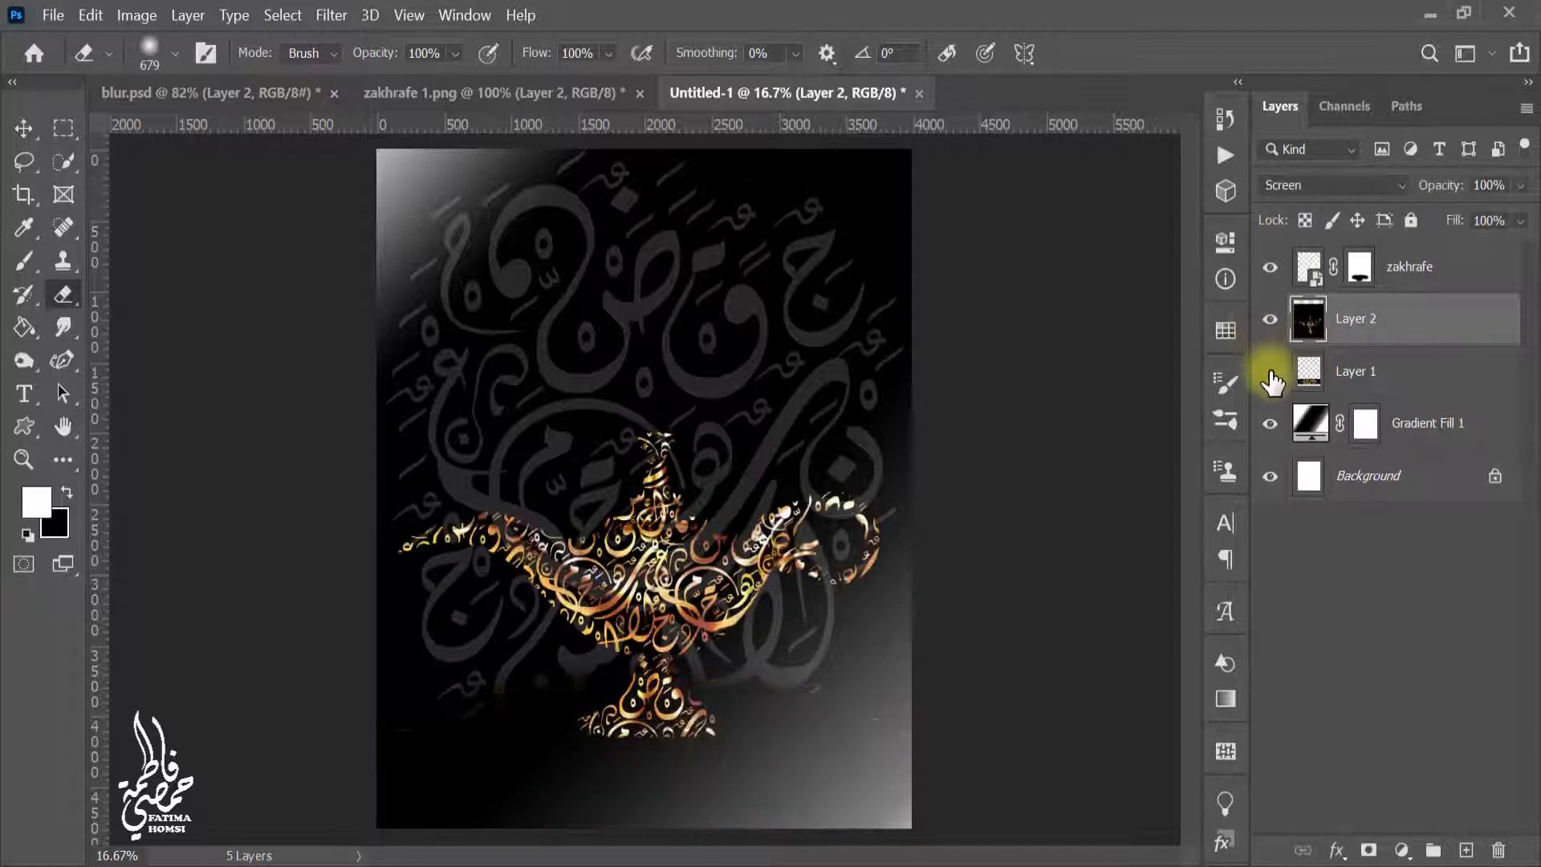
{"action": "left_click", "coordinate": [1270, 372]}
- Select the lamp and mandala layers together and move them down to about Y 2943 px, keeping X at 2000 px
{"action": "left_click", "coordinate": [1424, 382], "text": "ctrl"}
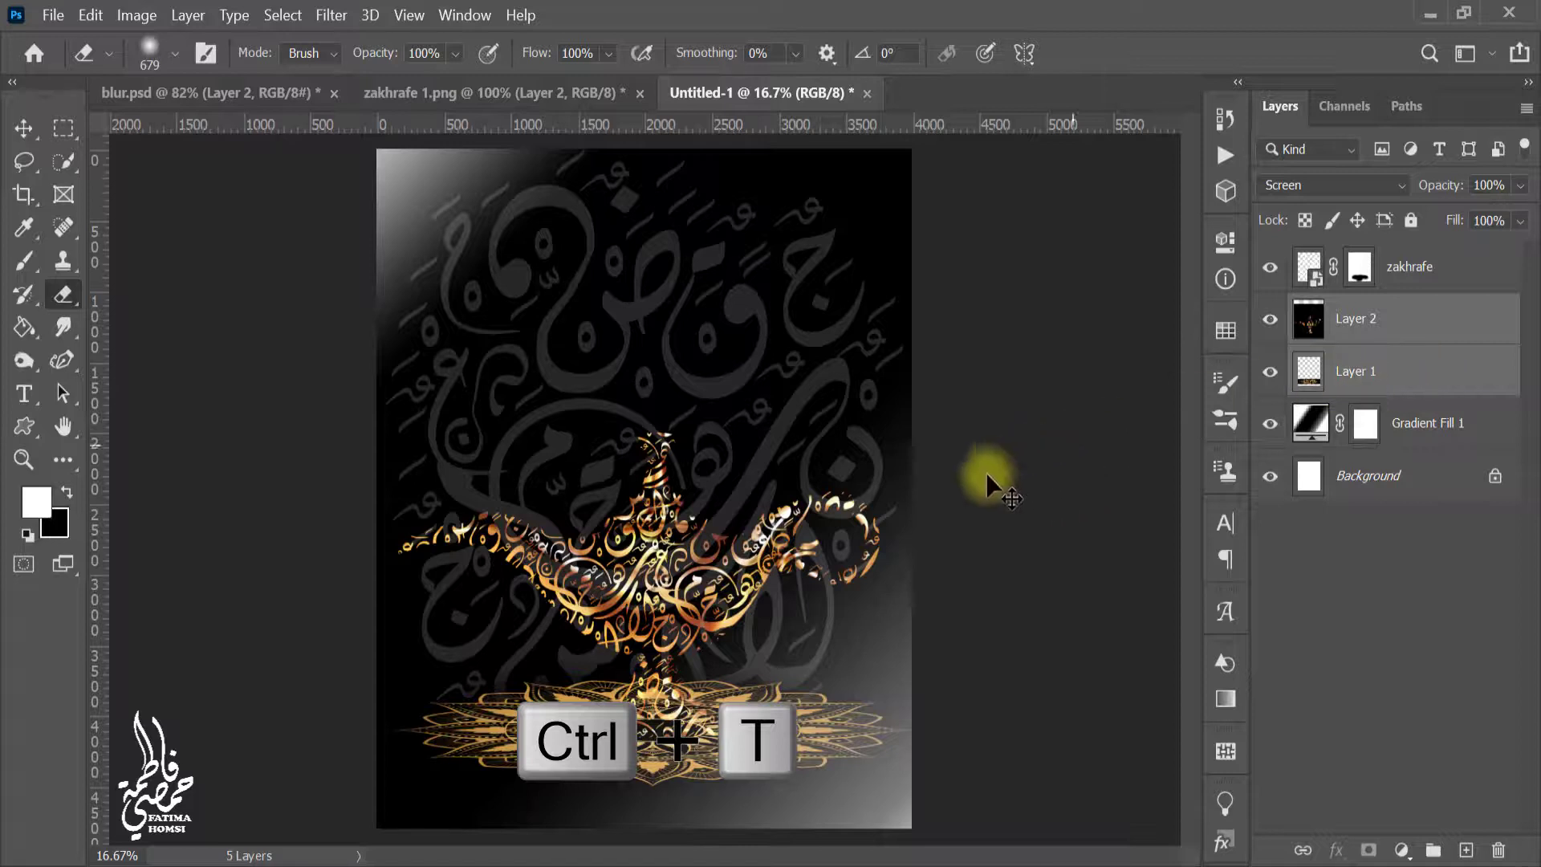
{"action": "key", "text": "ctrl+t"}
{"action": "left_click_drag", "start_coordinate": [716, 517], "coordinate": [715, 541]}
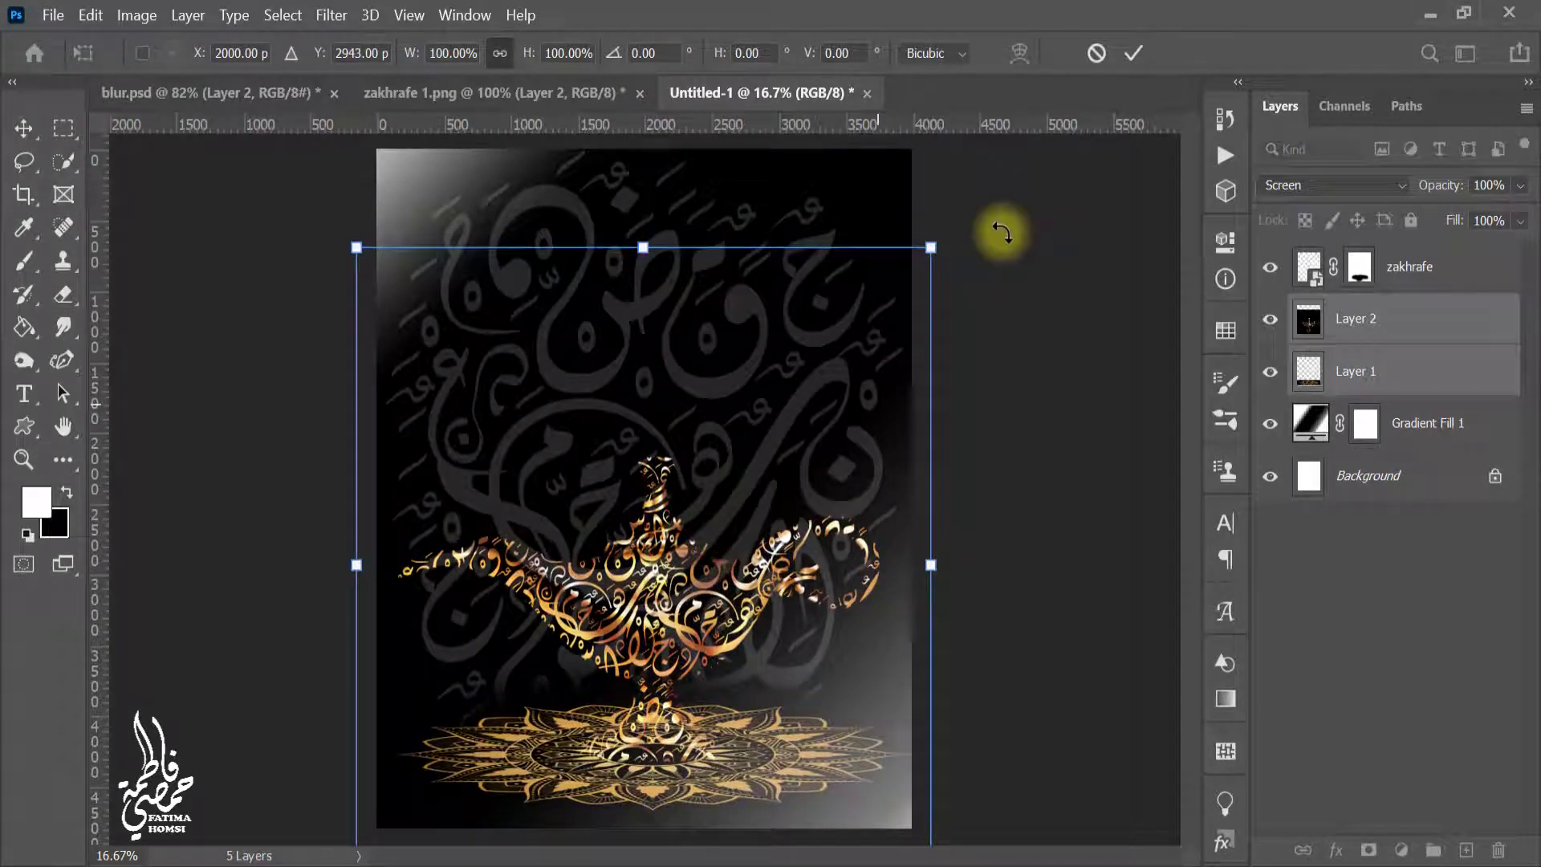
{"action": "left_click", "coordinate": [1136, 56]}
{"action": "key", "text": "e"}
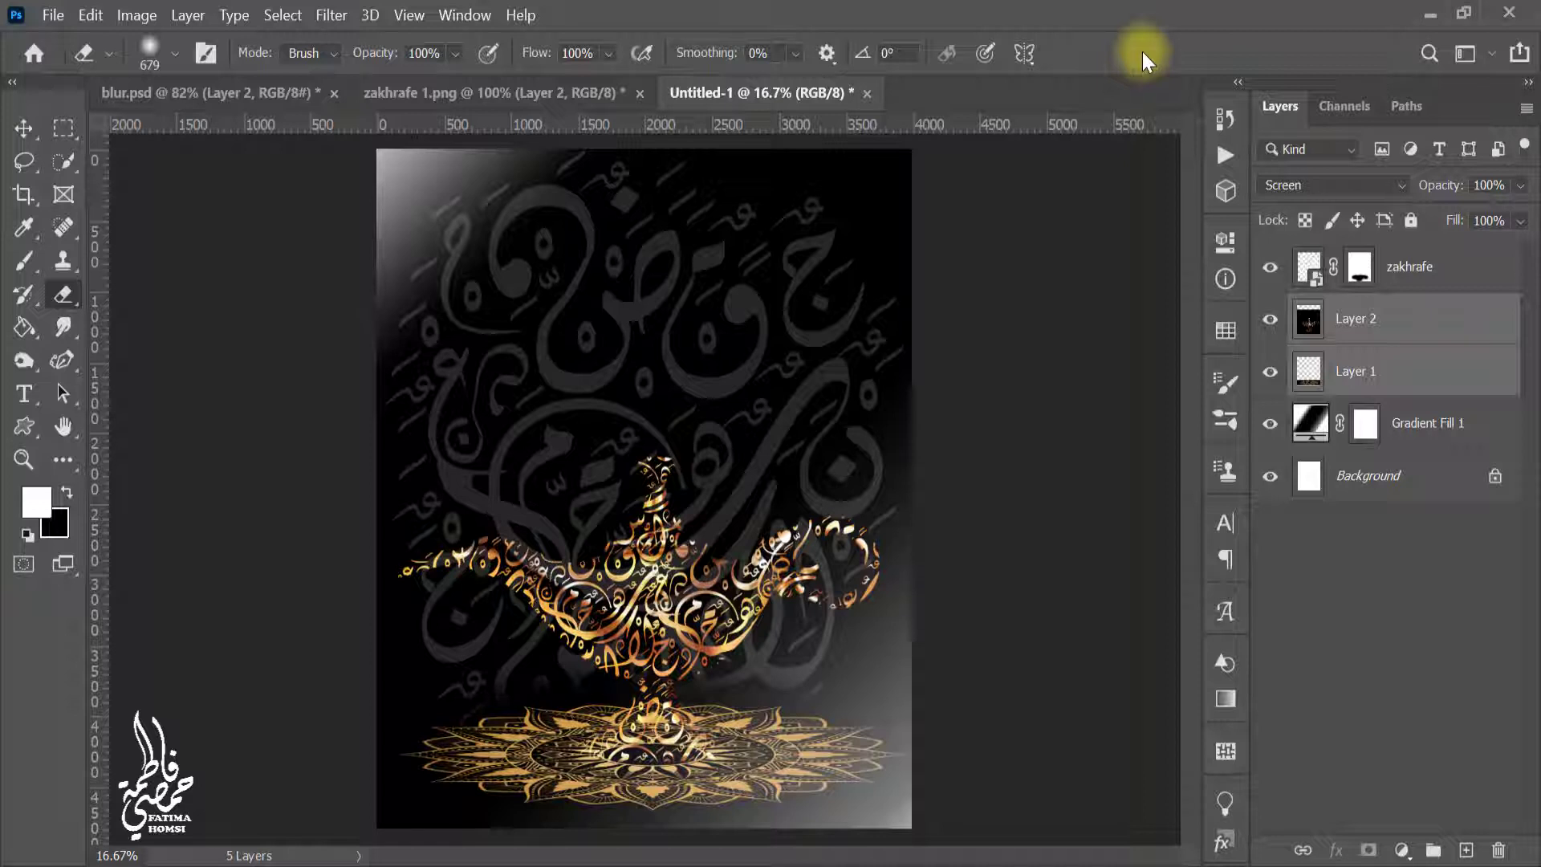
- Scale the zakhrafe calligraphy to about 102.24% and move it down to about Y 2568 px, keeping it horizontally centred
{"action": "left_click", "coordinate": [1294, 277]}
{"action": "key", "text": "ctrl+t"}
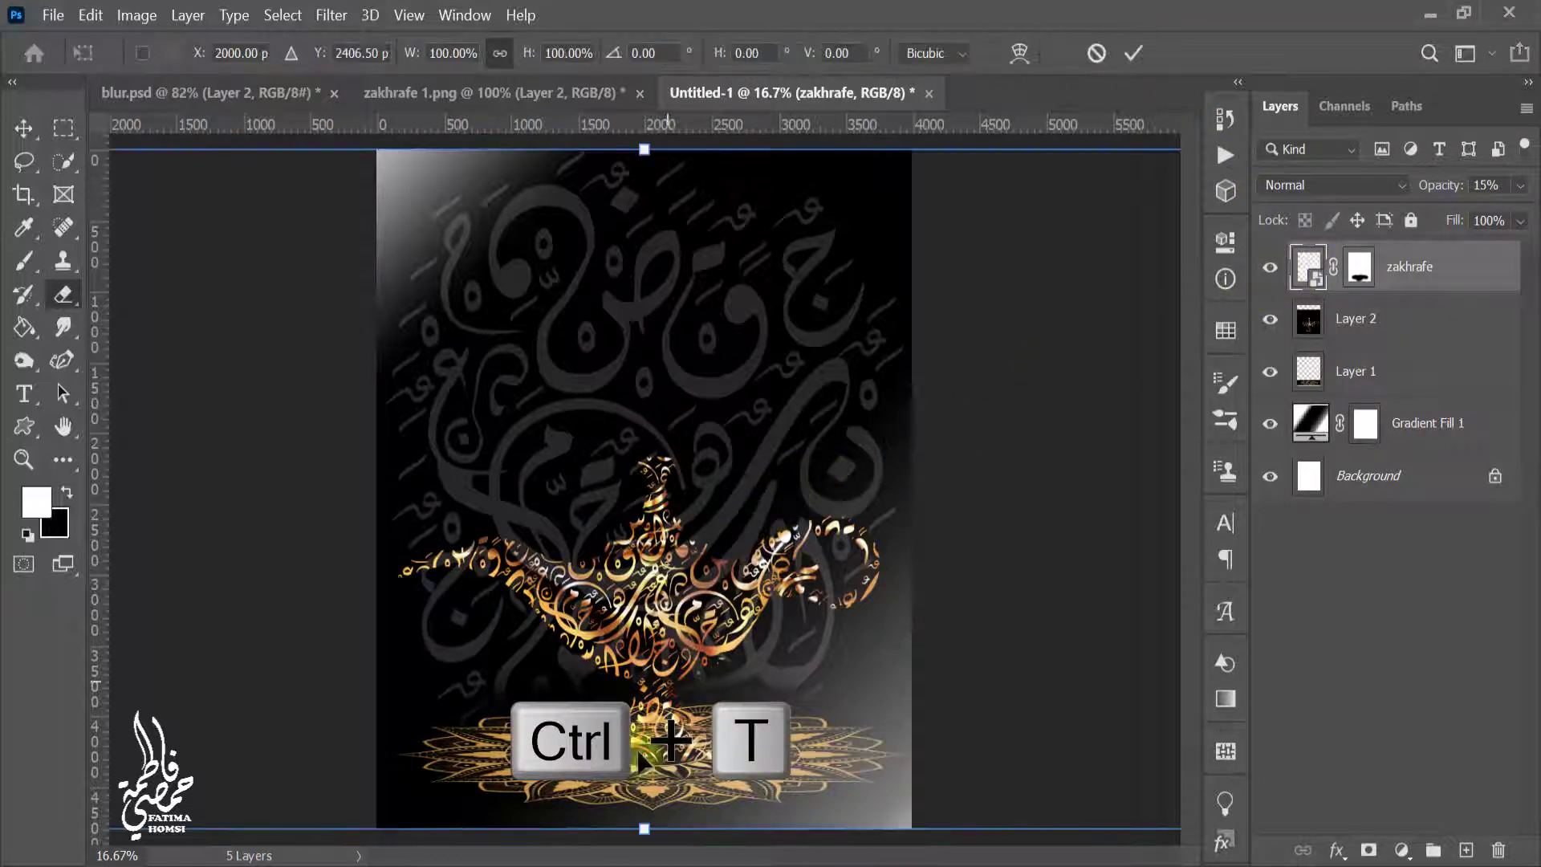
{"action": "left_click_drag", "start_coordinate": [643, 828], "coordinate": [644, 839]}
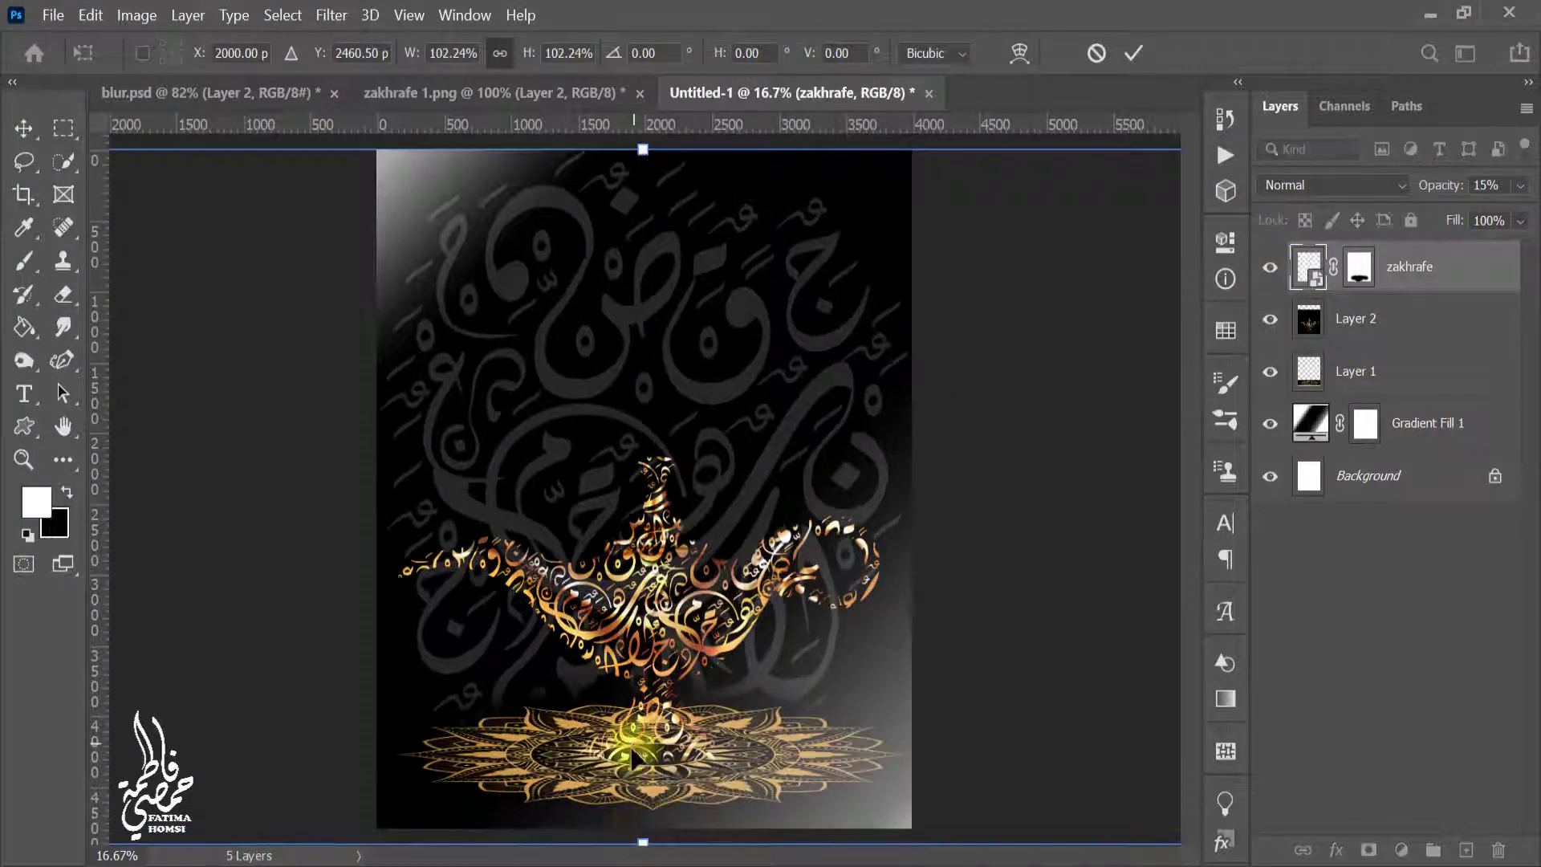
{"action": "left_click_drag", "start_coordinate": [632, 753], "coordinate": [632, 767]}
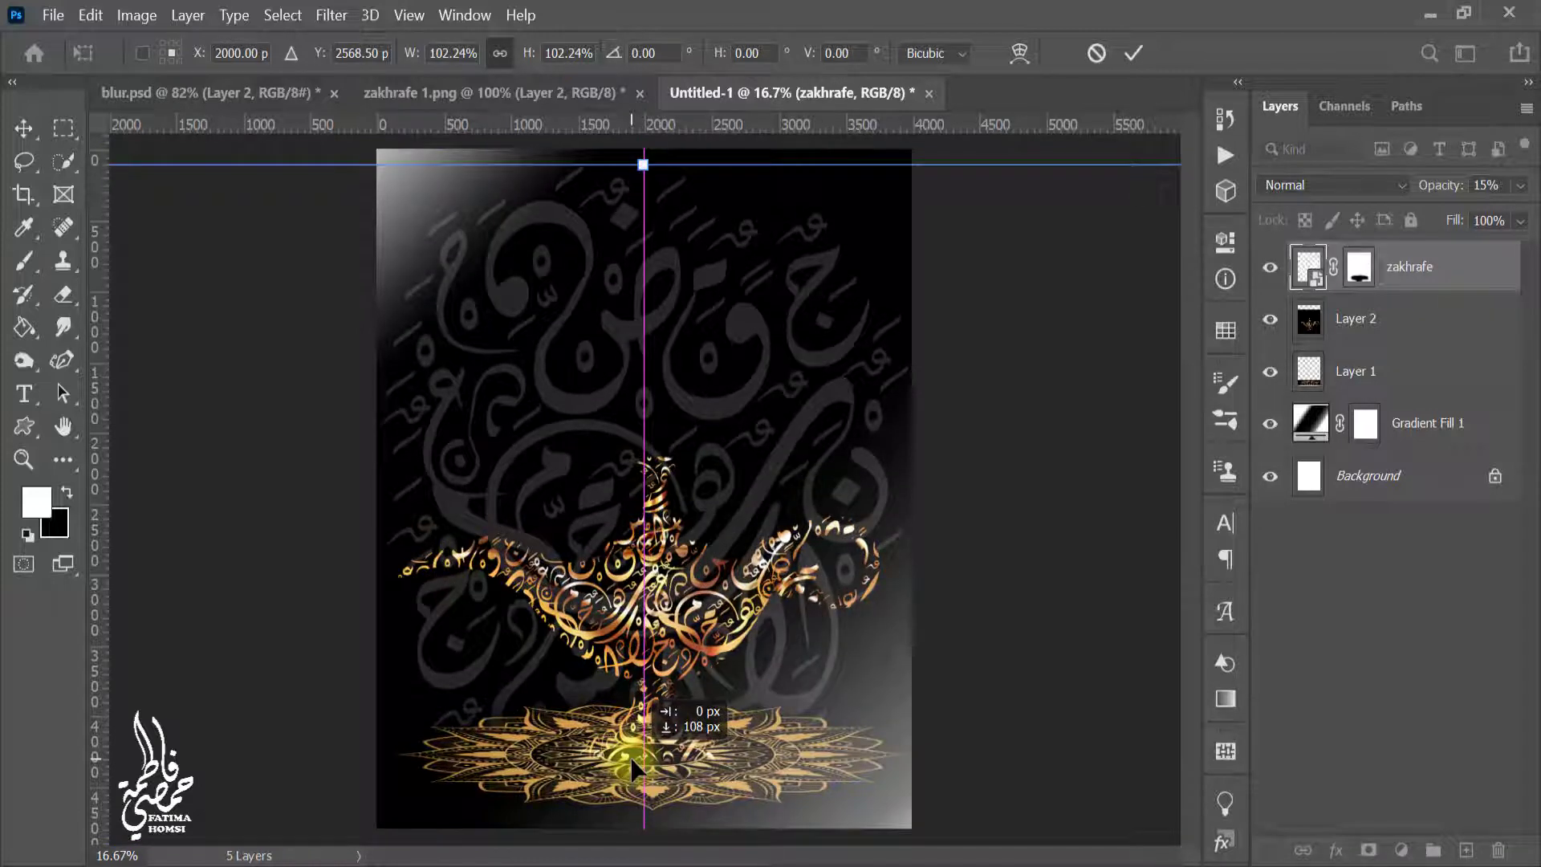
{"action": "left_click", "coordinate": [1128, 53]}
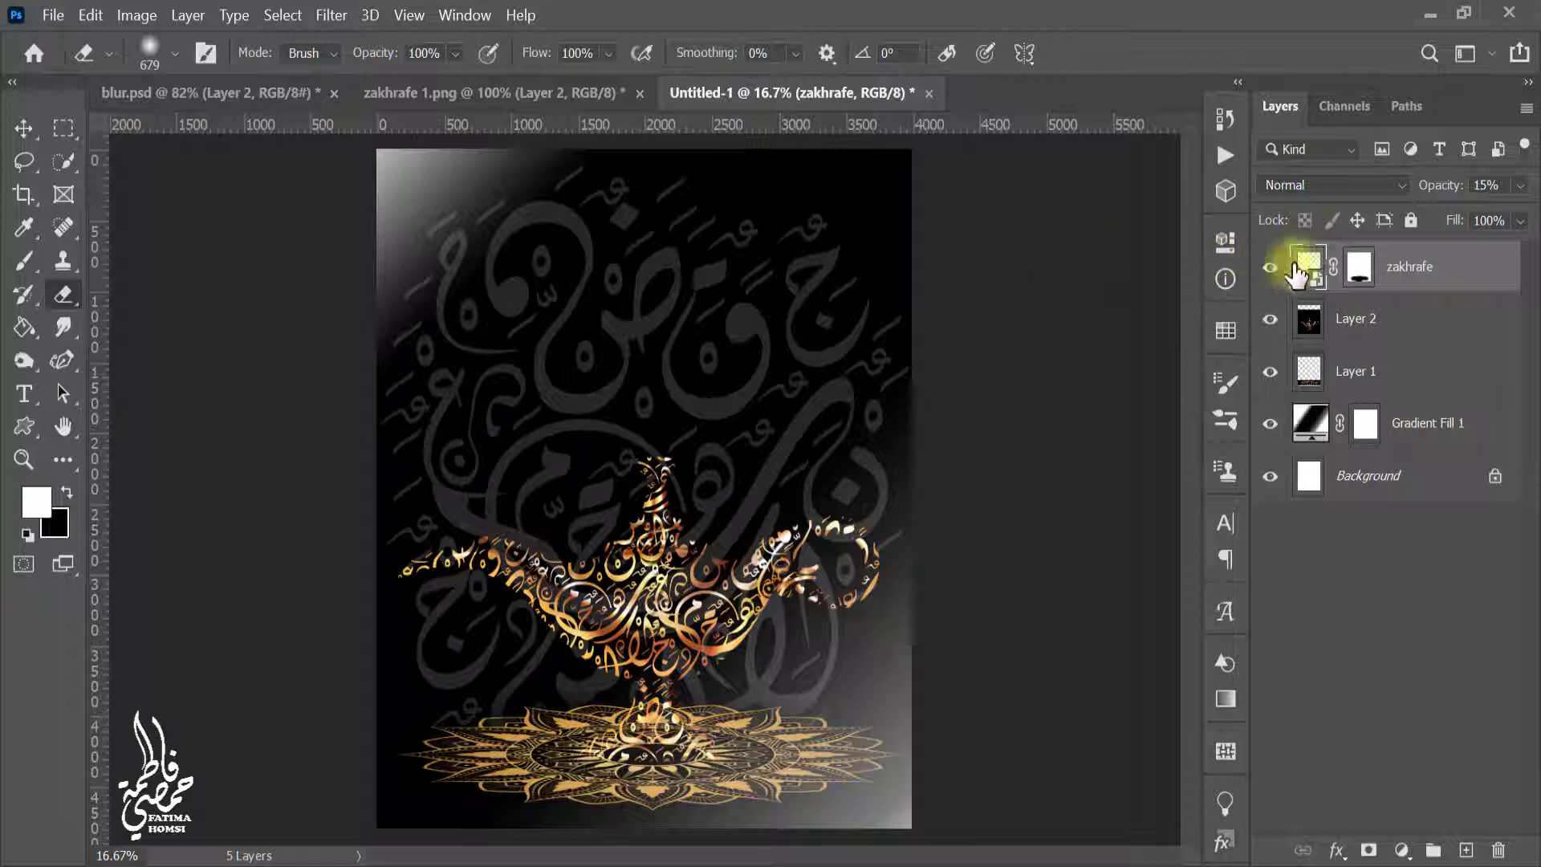
- Erase on the zakhrafe layer mask over the lamp's body and base, reducing the soft eraser to about 463 px
{"action": "left_click", "coordinate": [1358, 267]}
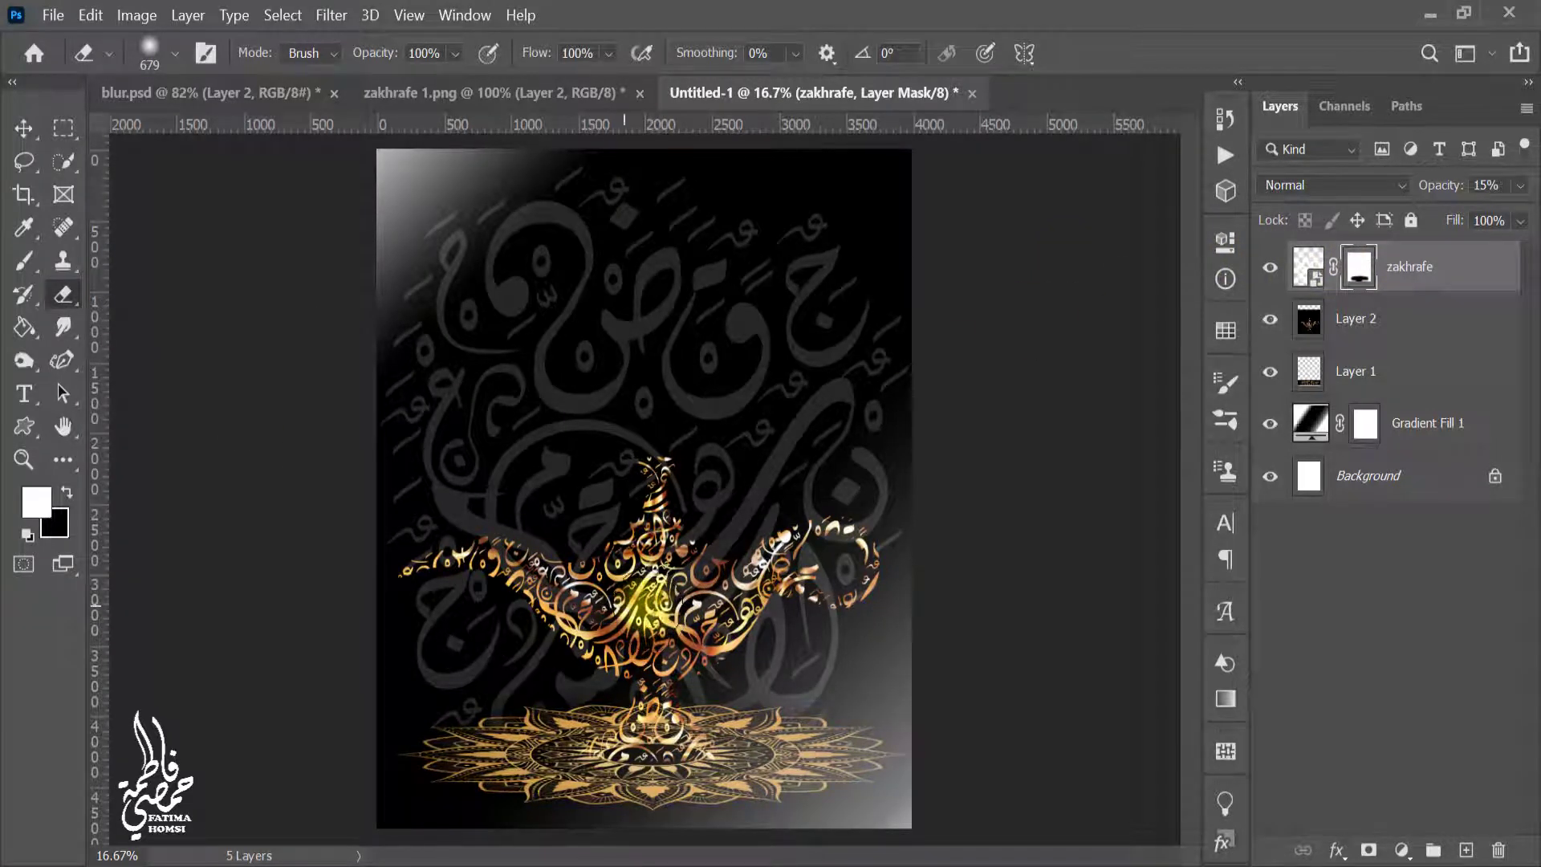
{"action": "mouse_move", "coordinate": [652, 608]}
{"action": "left_mouse_down"}
{"action": "mouse_move", "coordinate": [612, 595]}
{"action": "mouse_move", "coordinate": [634, 603]}
{"action": "left_mouse_up"}
{"action": "right_click", "coordinate": [640, 610], "text": "alt"}
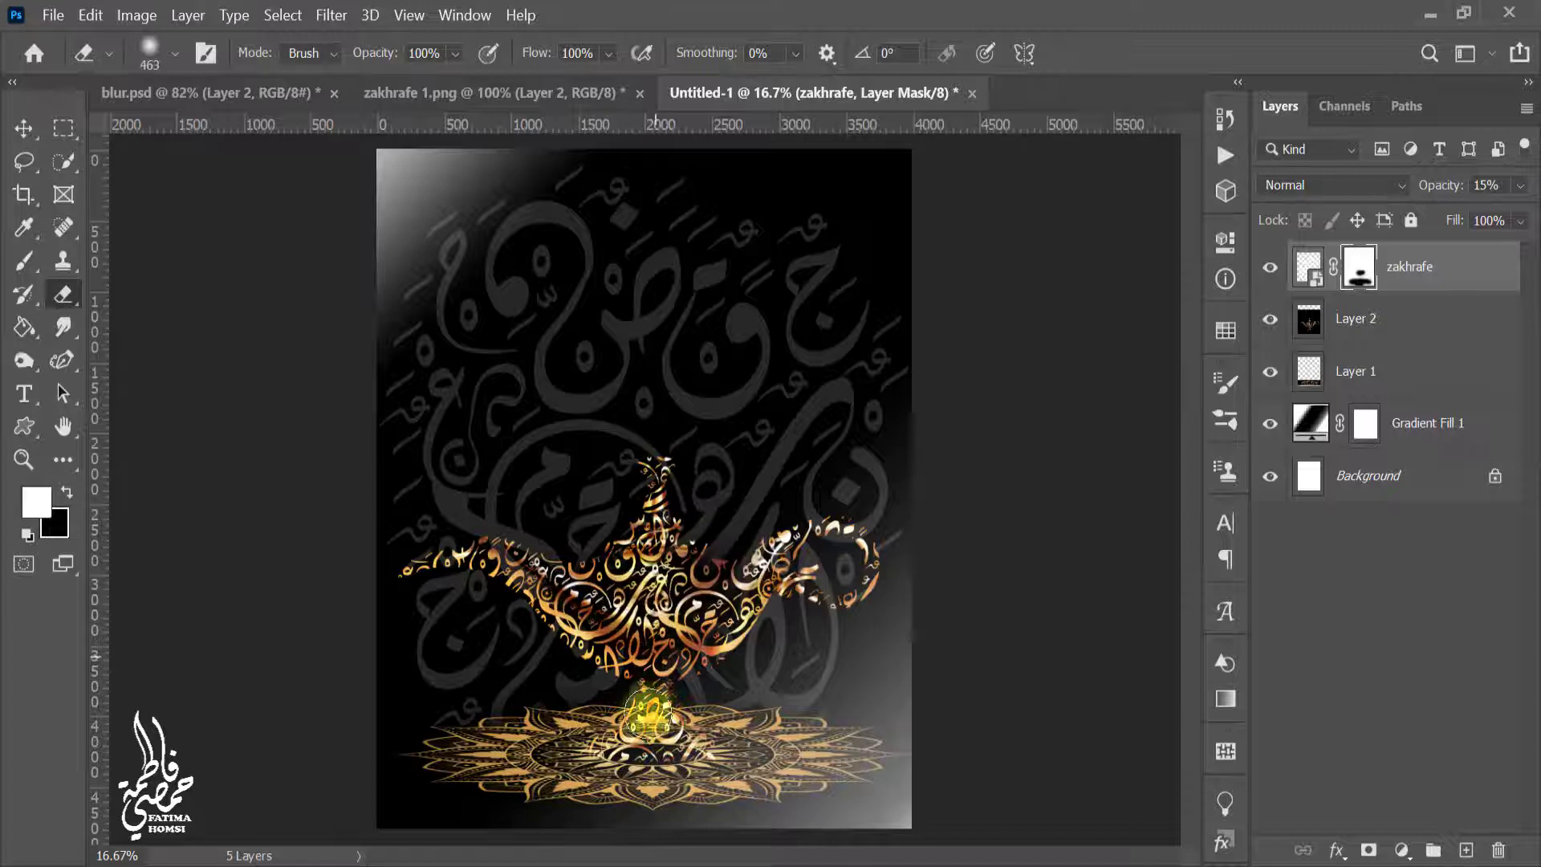
{"action": "mouse_move", "coordinate": [648, 714]}
{"action": "left_mouse_down"}
{"action": "mouse_move", "coordinate": [644, 679]}
{"action": "mouse_move", "coordinate": [732, 594]}
{"action": "mouse_move", "coordinate": [654, 607]}
{"action": "left_mouse_up"}
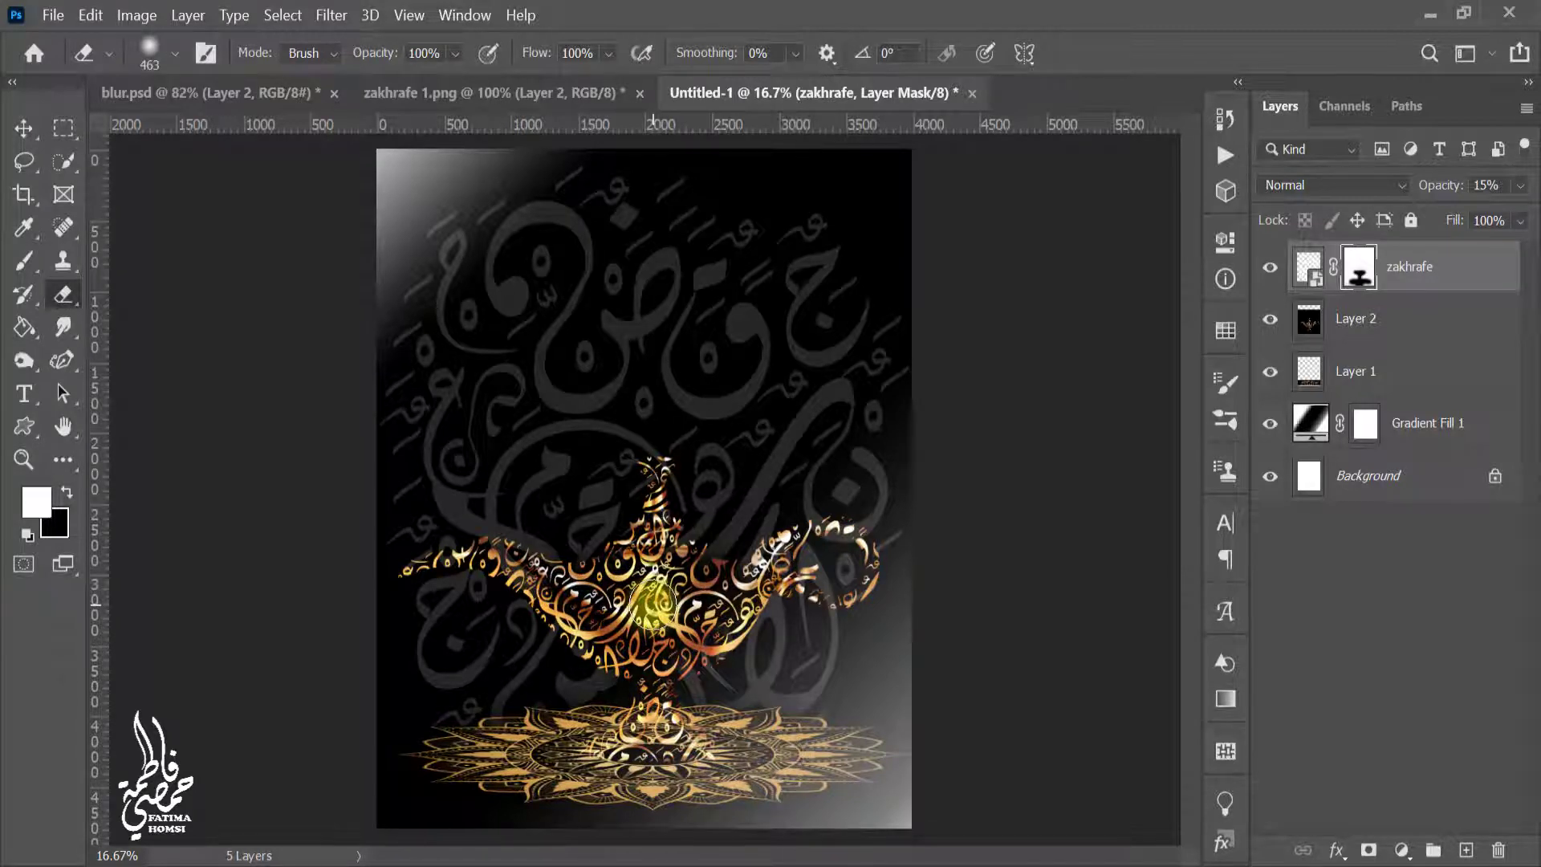
- Add a new empty layer above the calligraphy and choose the 2650 px smoke brush for the Brush tool
{"action": "left_click", "coordinate": [1466, 850]}
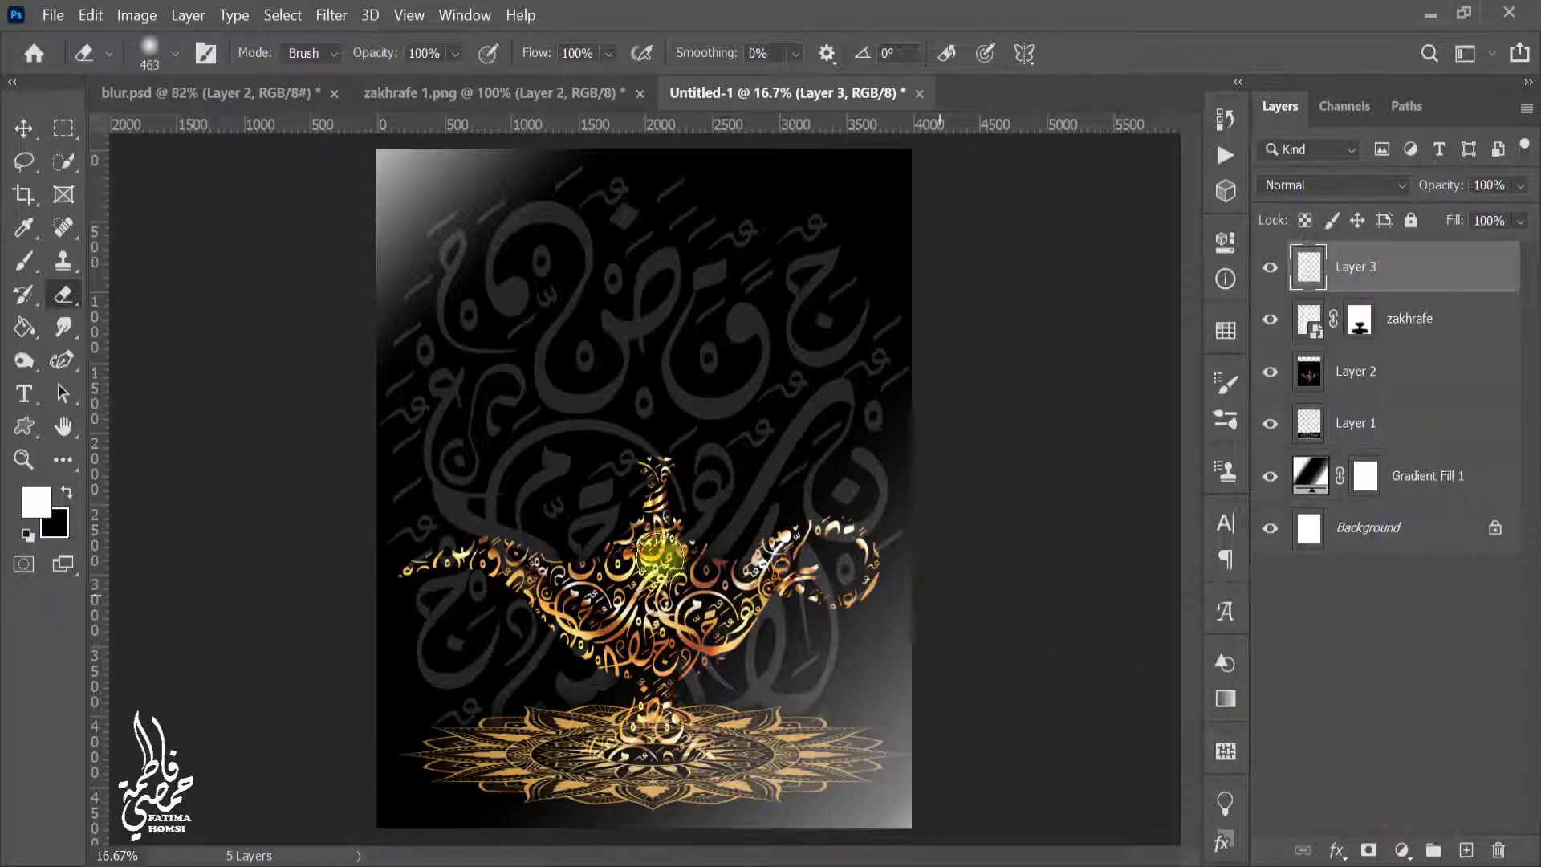
{"action": "left_click", "coordinate": [24, 261]}
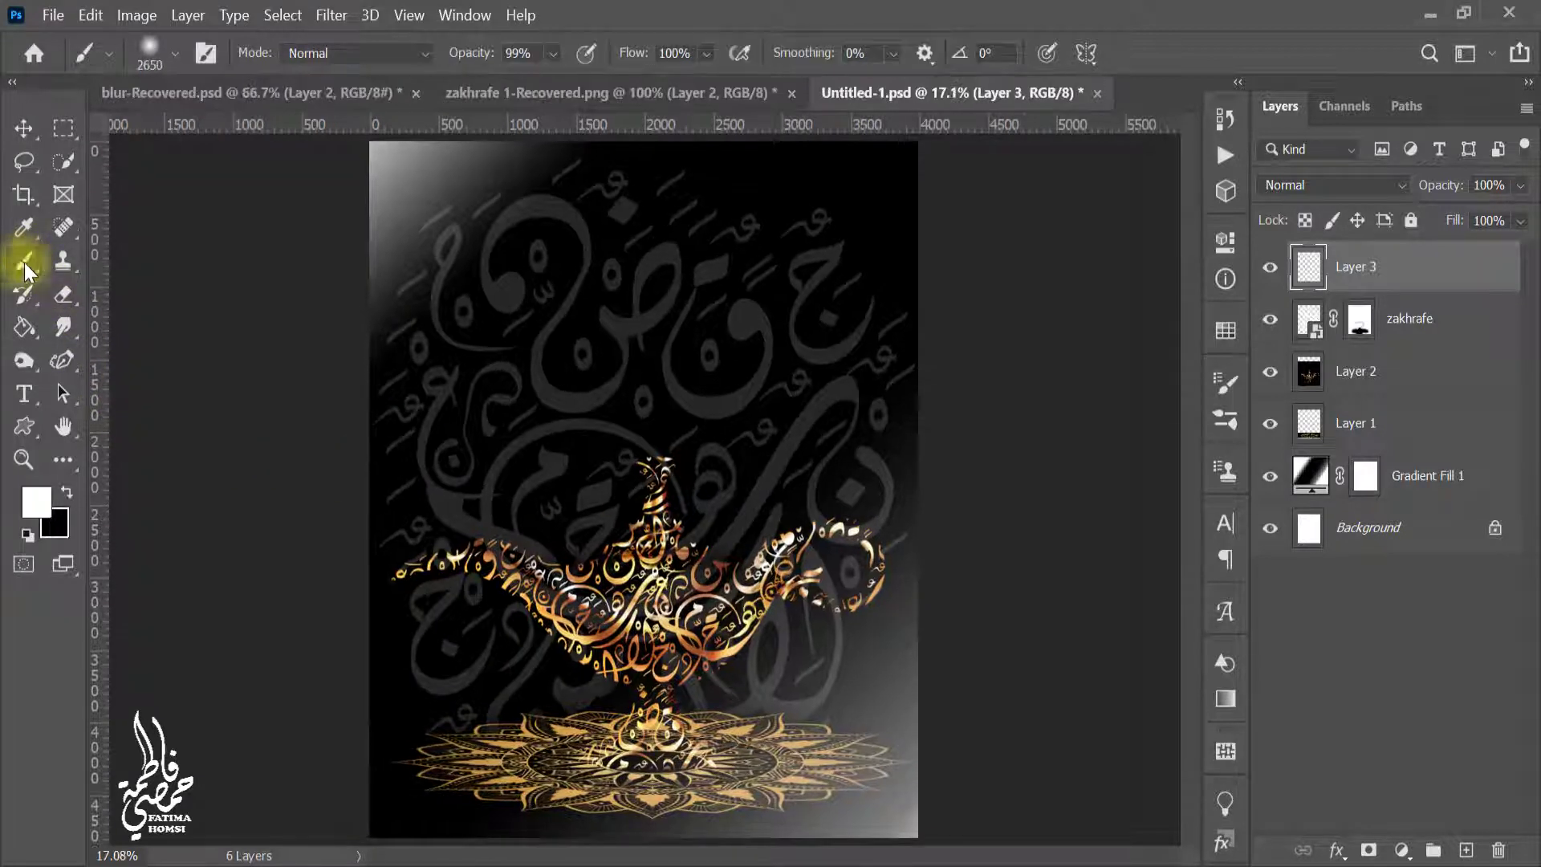
{"action": "left_click", "coordinate": [152, 53]}
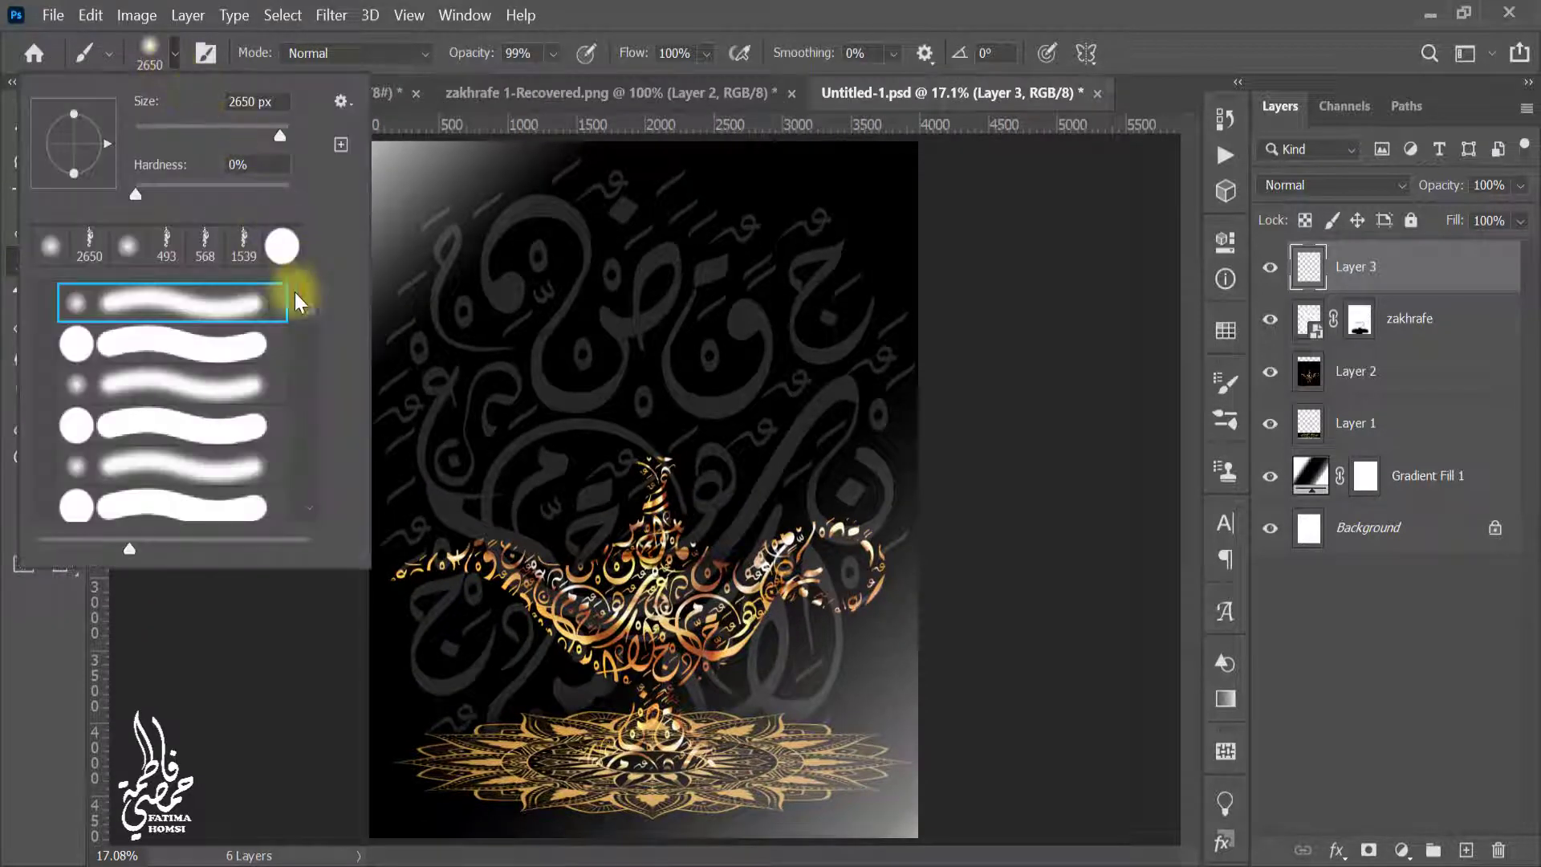
{"action": "left_click_drag", "start_coordinate": [310, 308], "coordinate": [308, 404]}
{"action": "scroll", "coordinate": [309, 494], "scroll_direction": "down", "scroll_amount": 5}
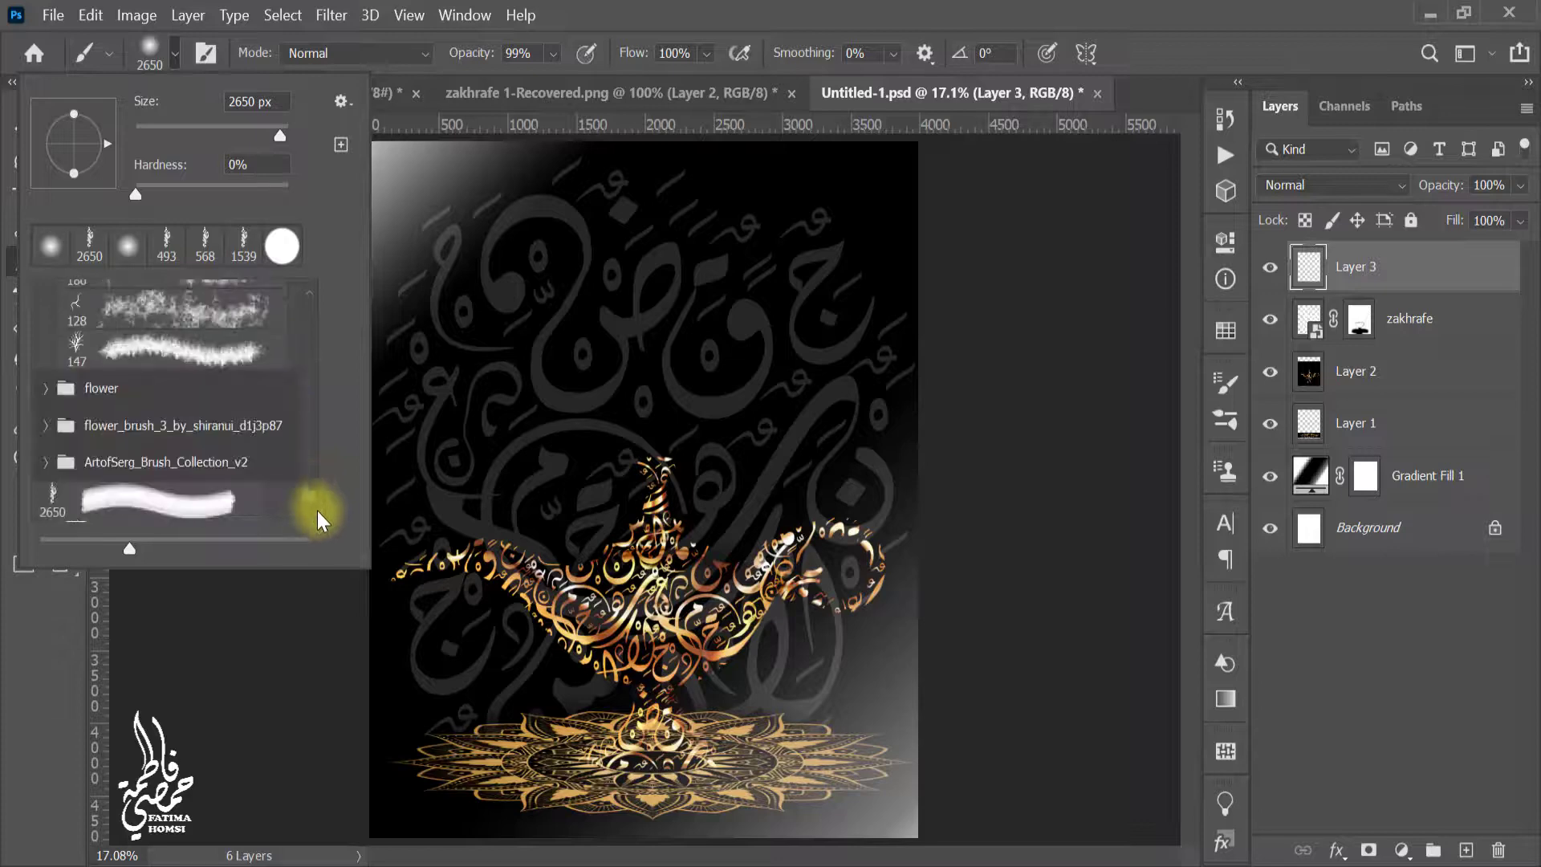
{"action": "left_click", "coordinate": [143, 501]}
{"action": "left_click", "coordinate": [1211, 282]}
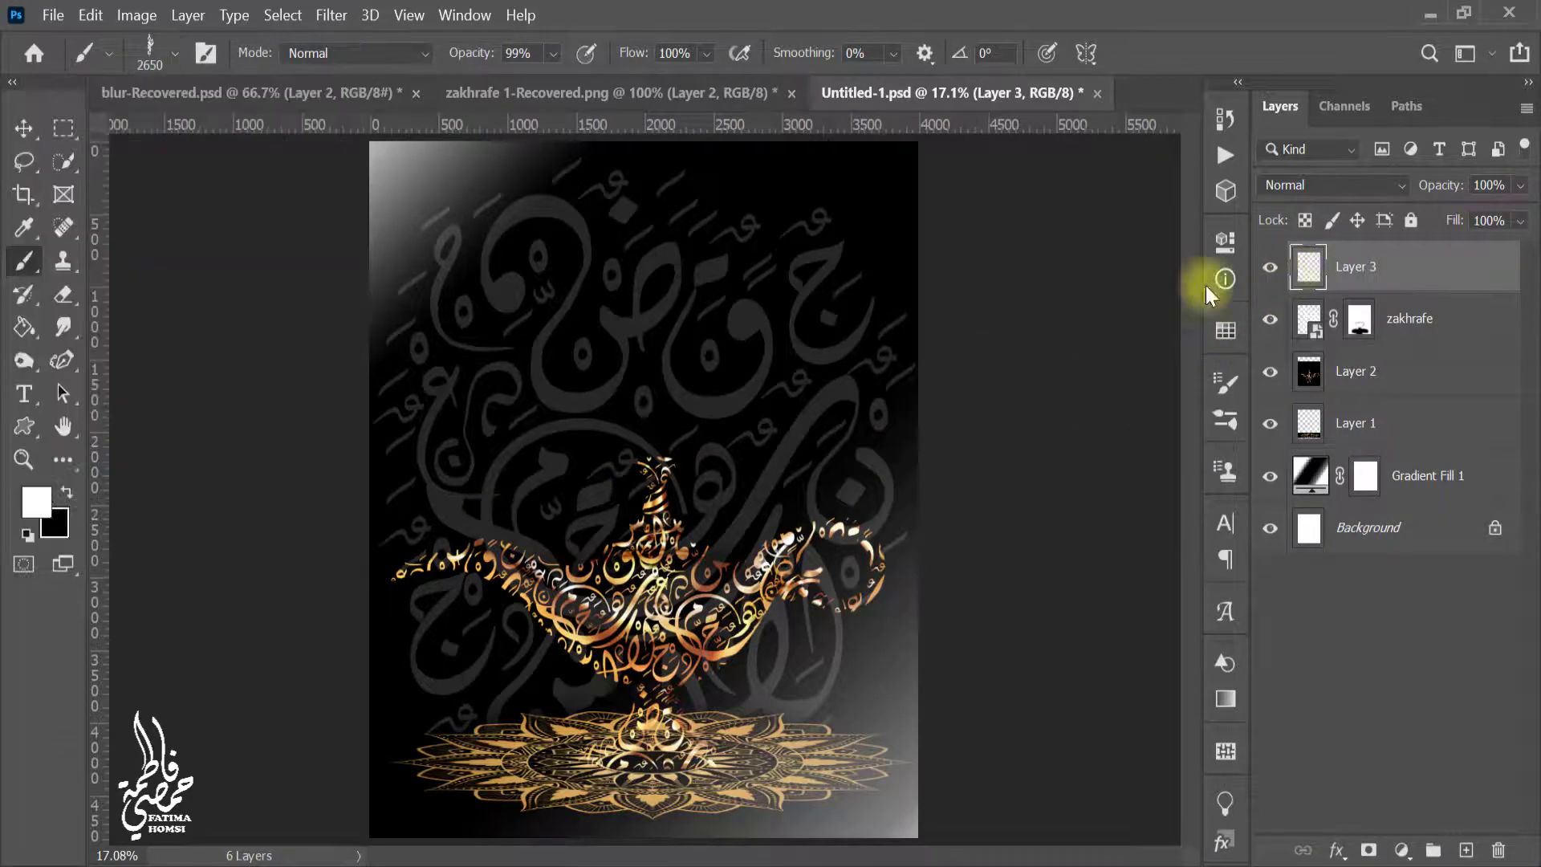
- Set the foreground colour to a pale gold with a hue of about 47°
{"action": "left_click", "coordinate": [35, 501]}
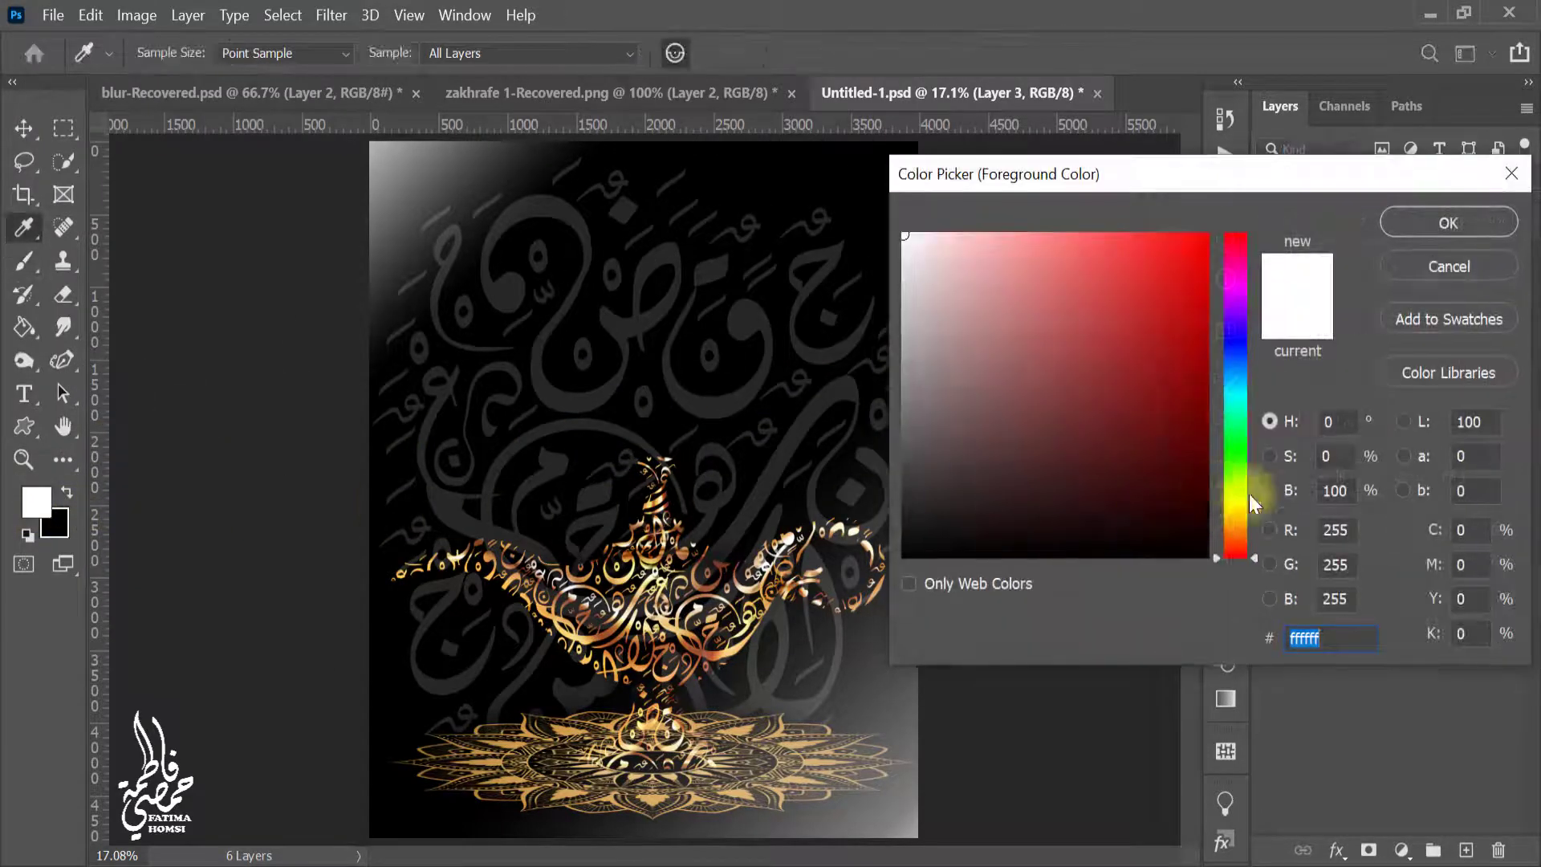
{"action": "left_click", "coordinate": [1234, 517]}
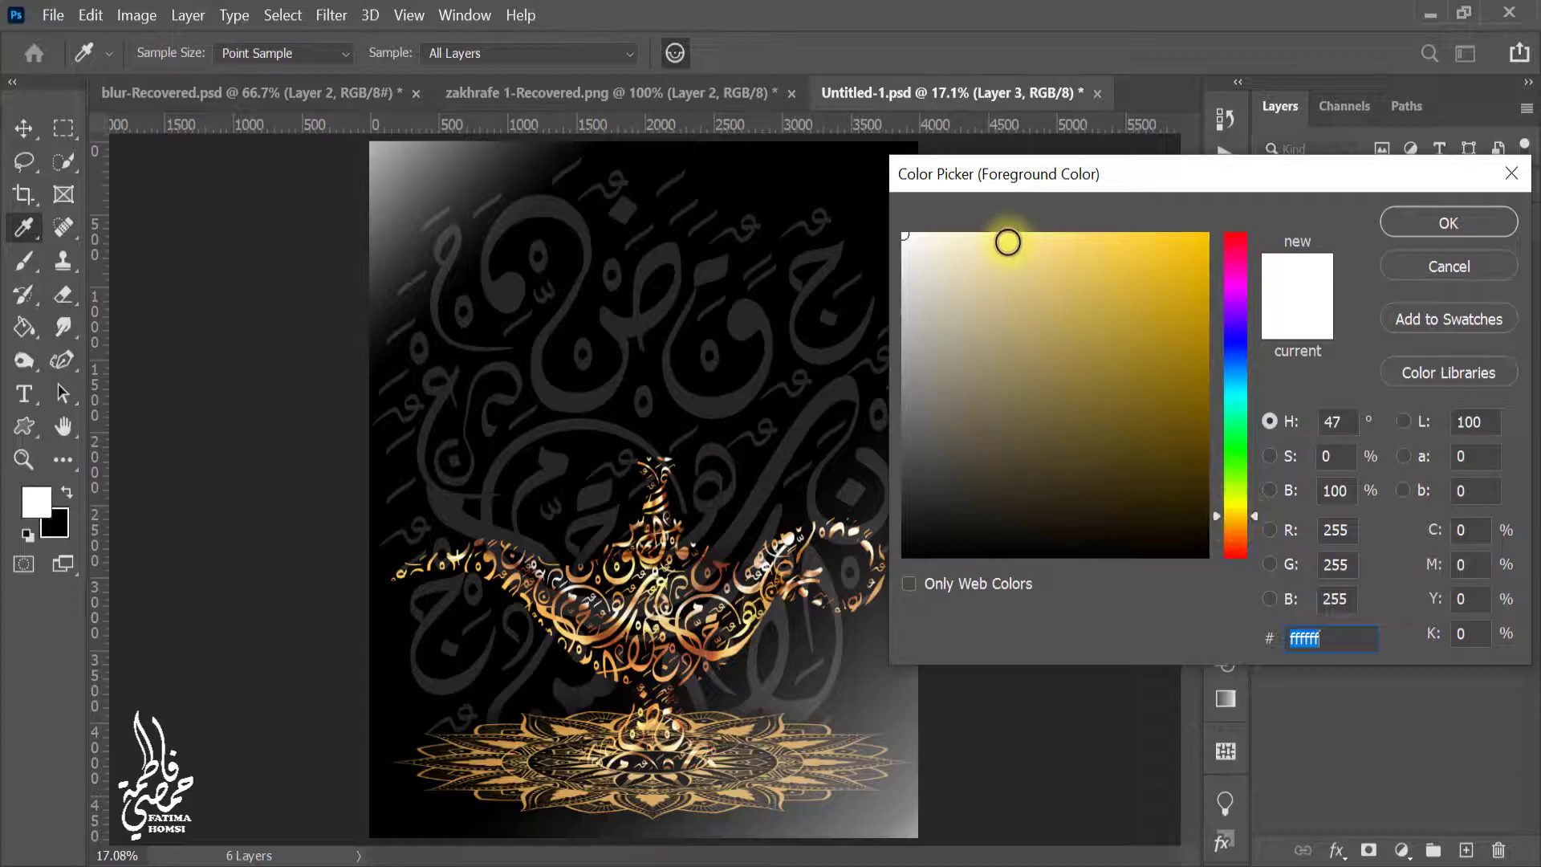
{"action": "left_click", "coordinate": [996, 236]}
{"action": "left_click", "coordinate": [1448, 222]}
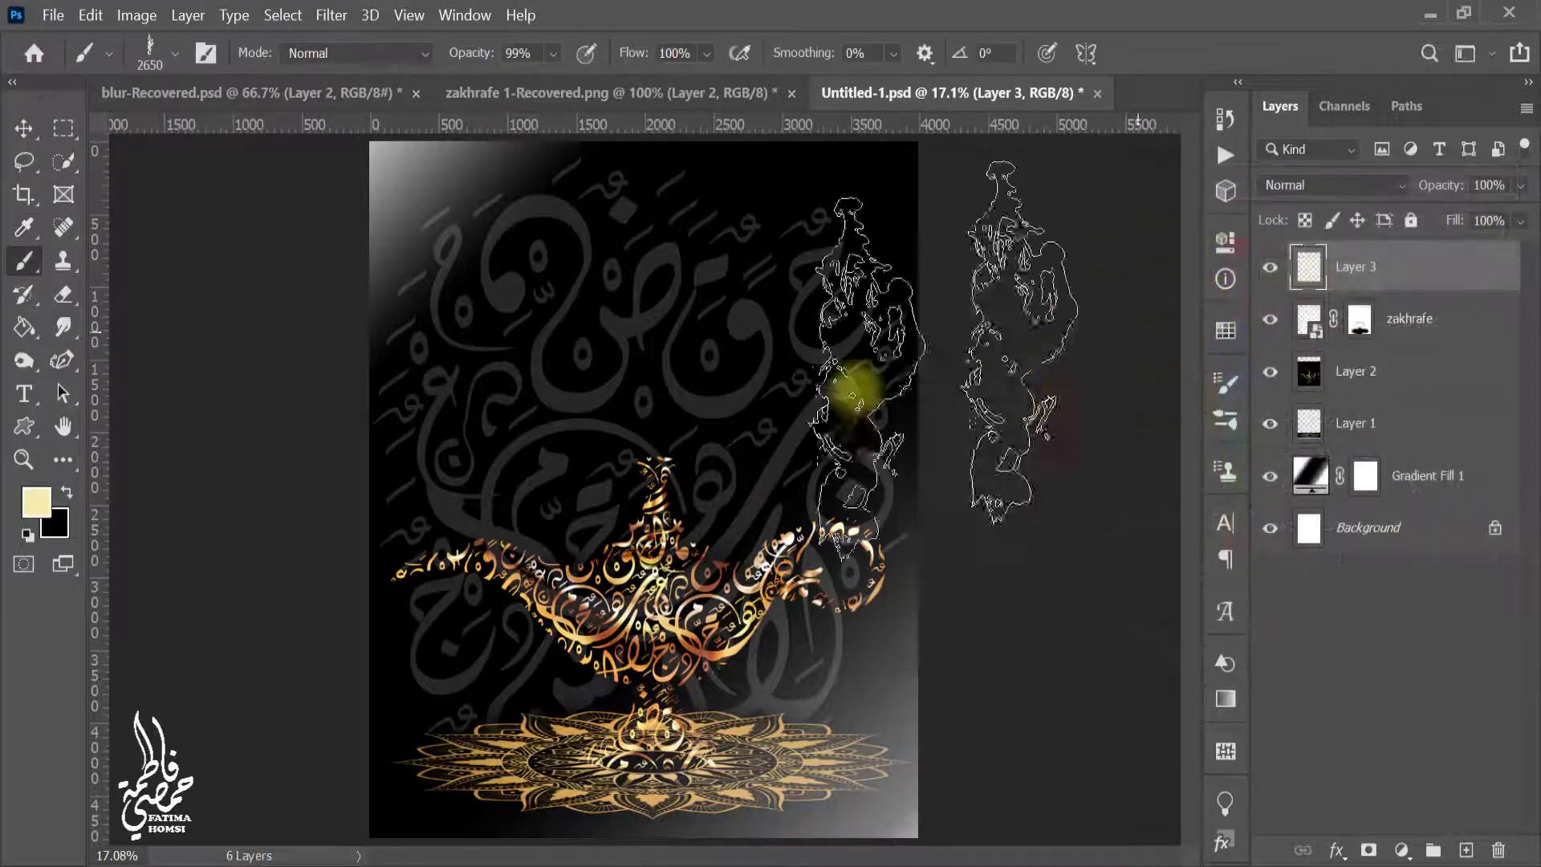
- Stamp one column of smoke above the lamp's spout and set the smoke layer's opacity to 40%
{"action": "left_click", "coordinate": [468, 401]}
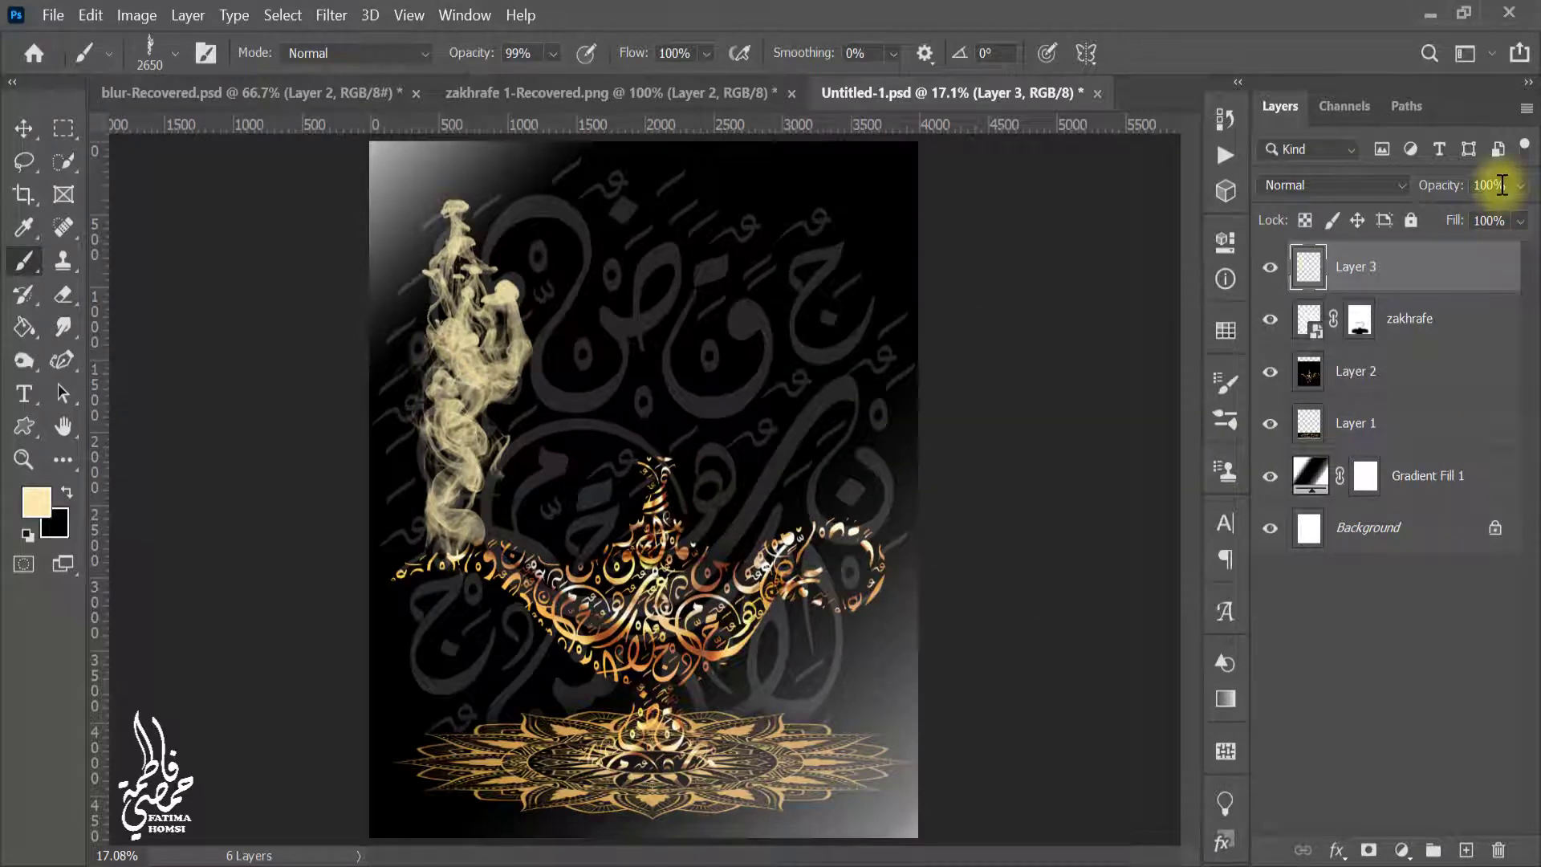
{"action": "type", "text": "0"}
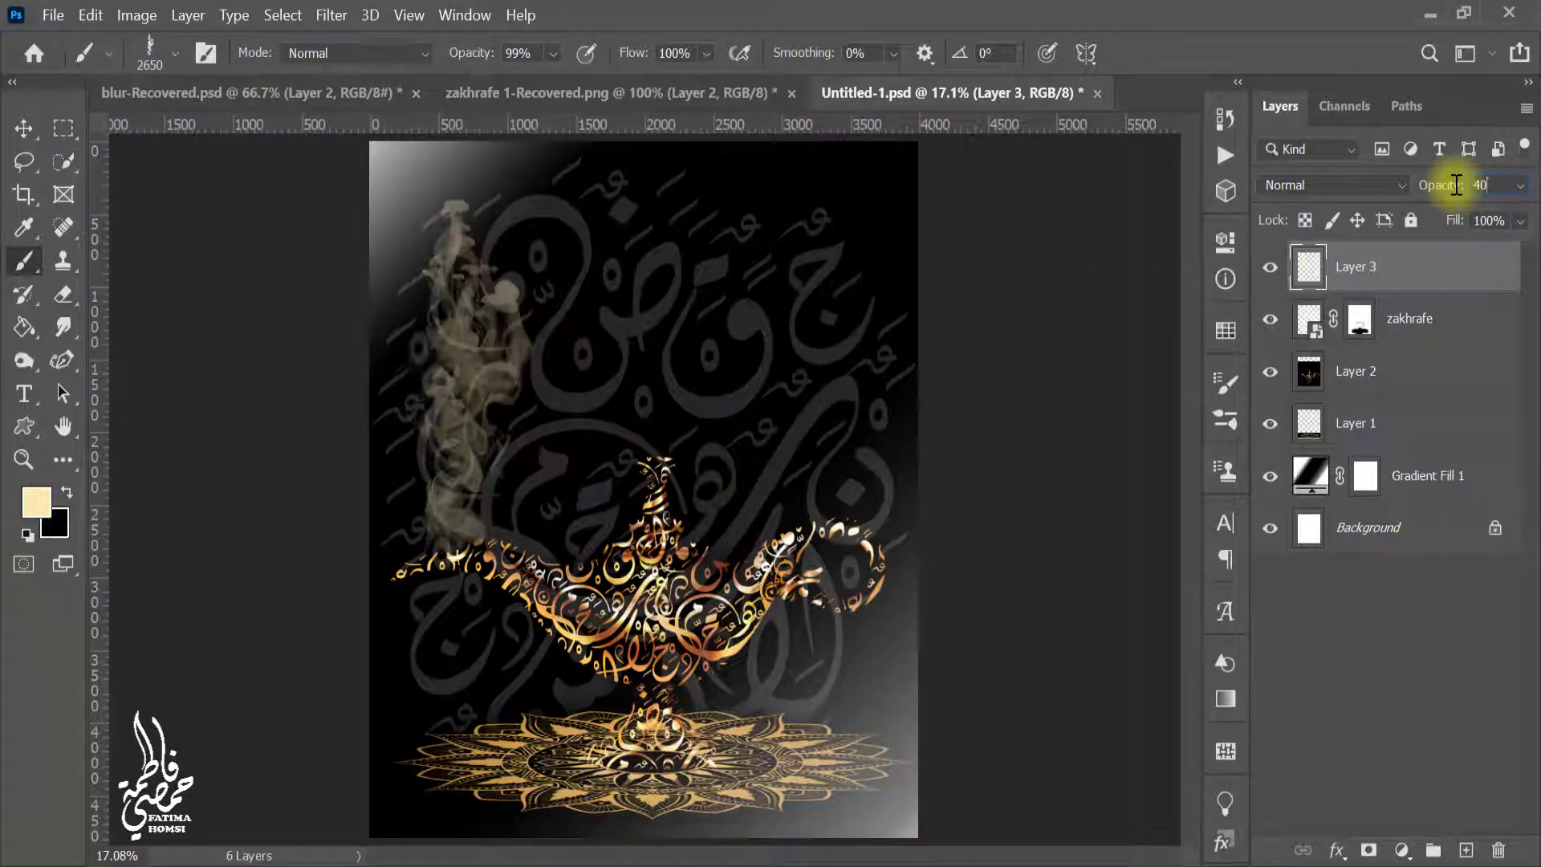
{"action": "key", "text": "Return"}
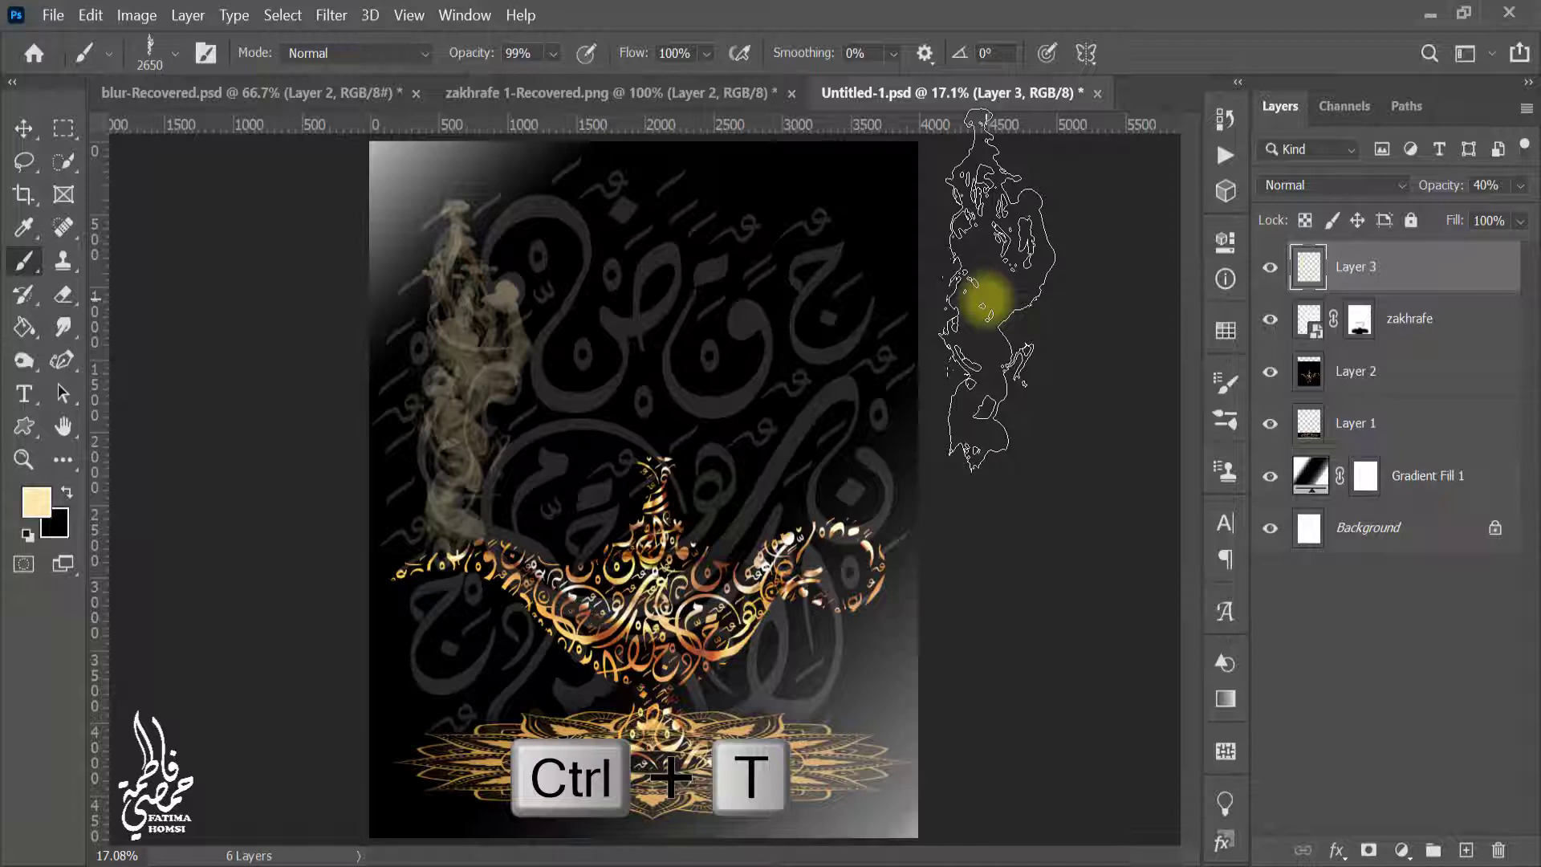
- Scale the smoke to about 83.3%, rotate it about -3.24°, and position it over the spout at about X 664, Y 1867 px
{"action": "key", "text": "ctrl+t"}
{"action": "left_click_drag", "start_coordinate": [637, 292], "coordinate": [602, 241]}
{"action": "left_click_drag", "start_coordinate": [458, 194], "coordinate": [439, 255]}
{"action": "left_click_drag", "start_coordinate": [447, 345], "coordinate": [443, 335]}
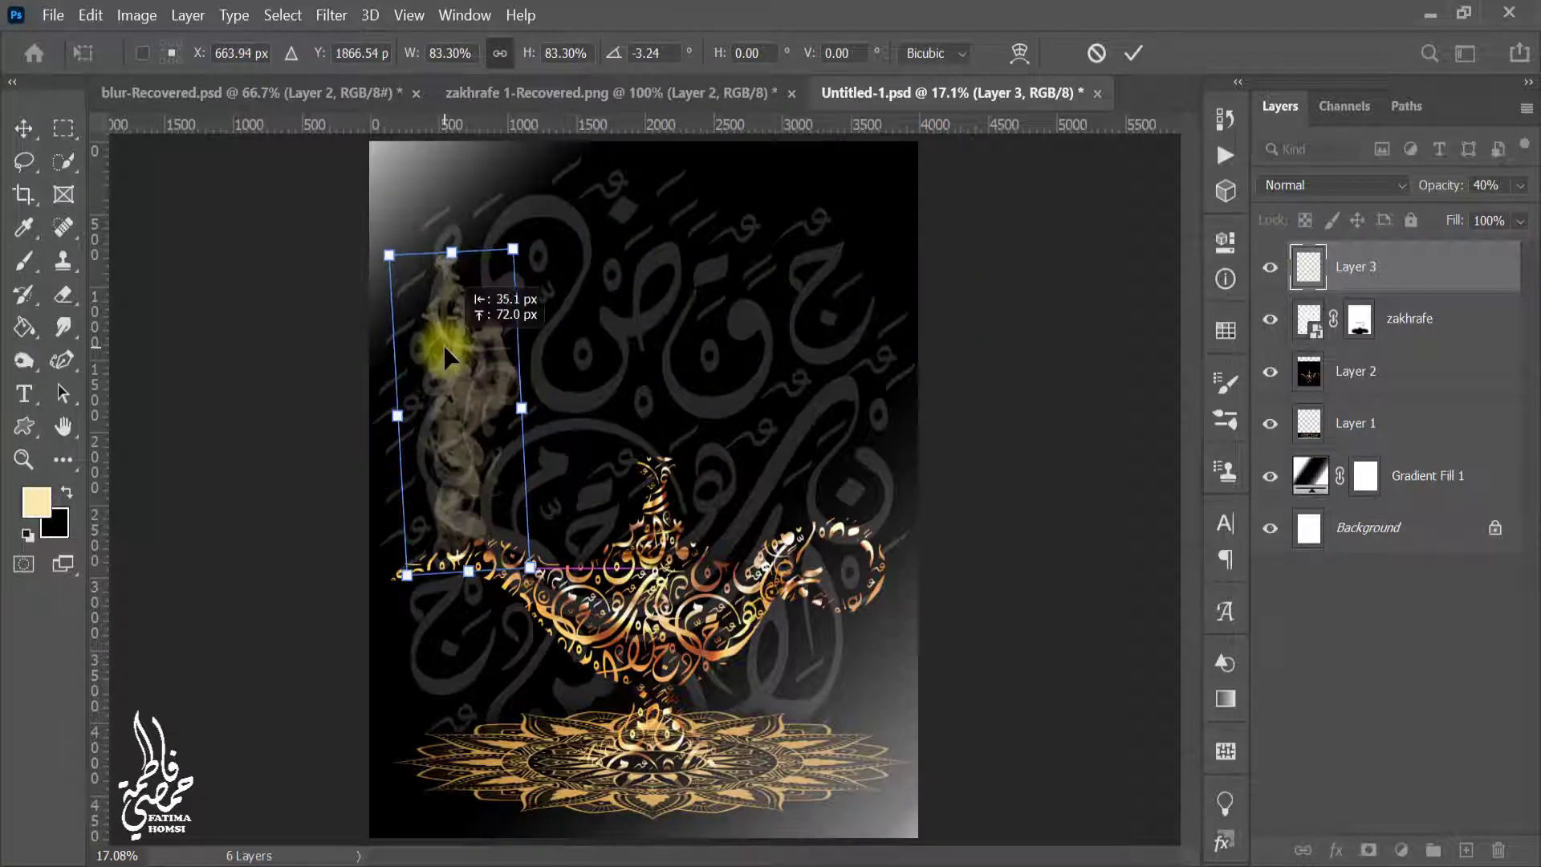
- Warp the lower end of the smoke so it narrows and curves into the lamp's spout
{"action": "right_click", "coordinate": [492, 392]}
{"action": "left_click", "coordinate": [599, 564]}
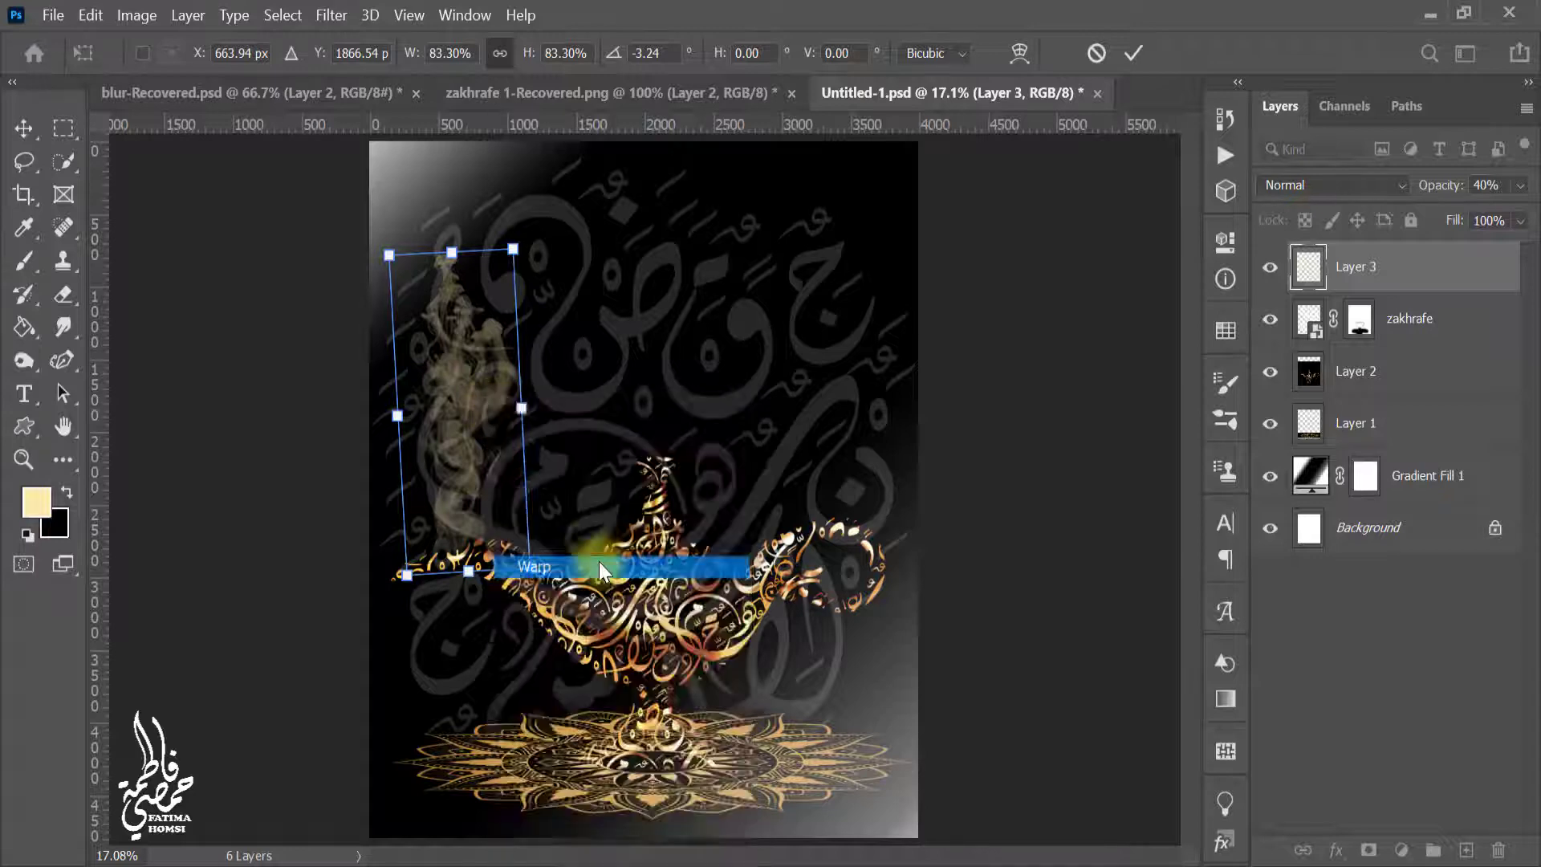
{"action": "left_click_drag", "start_coordinate": [459, 589], "coordinate": [491, 591]}
{"action": "left_click_drag", "start_coordinate": [527, 464], "coordinate": [507, 473]}
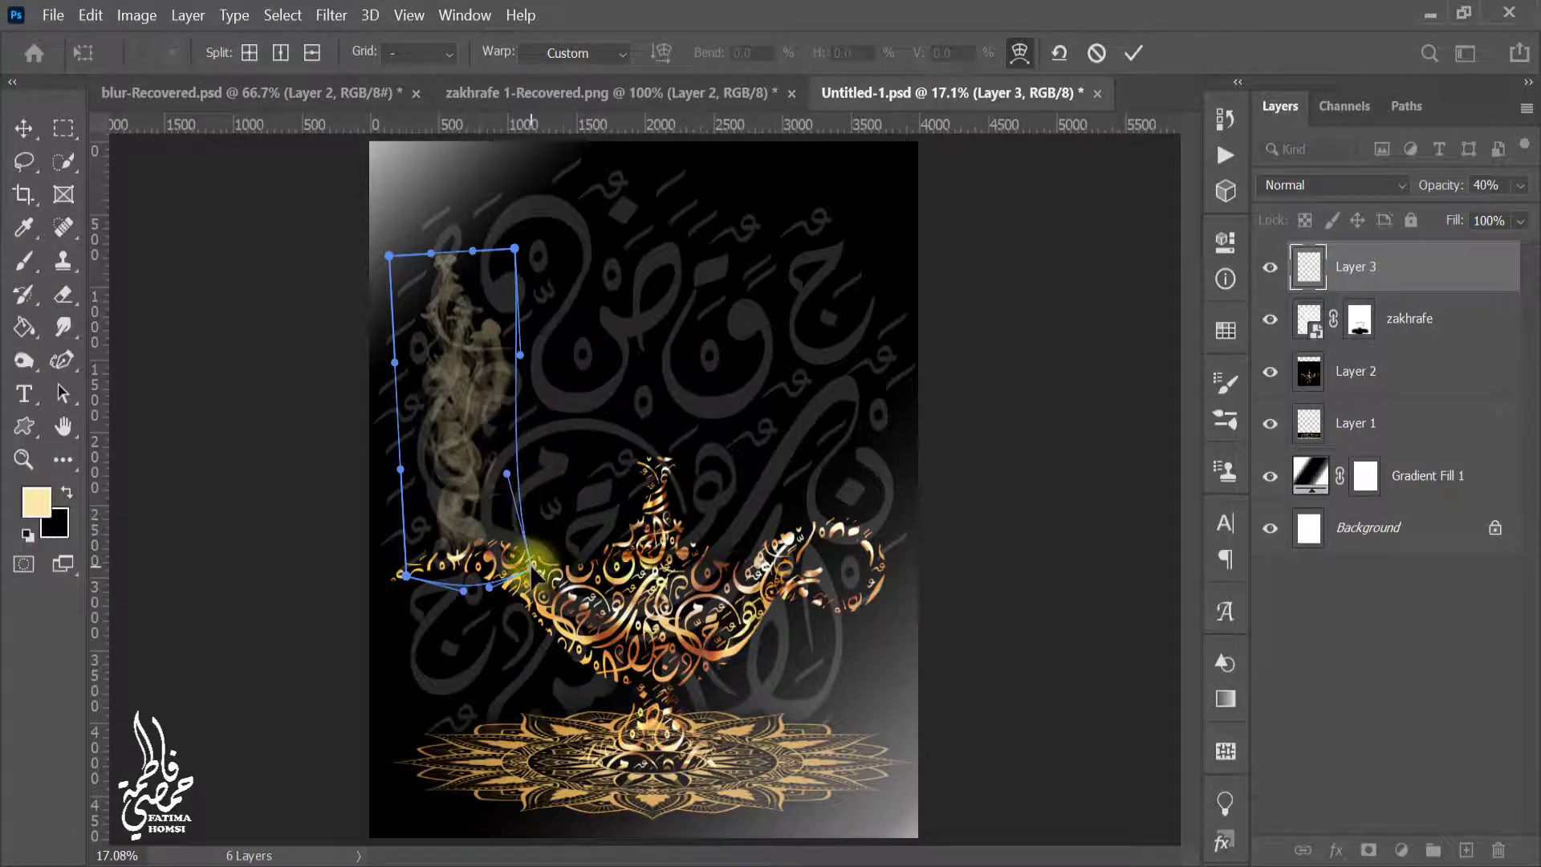
{"action": "left_click_drag", "start_coordinate": [531, 569], "coordinate": [514, 563]}
{"action": "left_click", "coordinate": [1133, 53]}
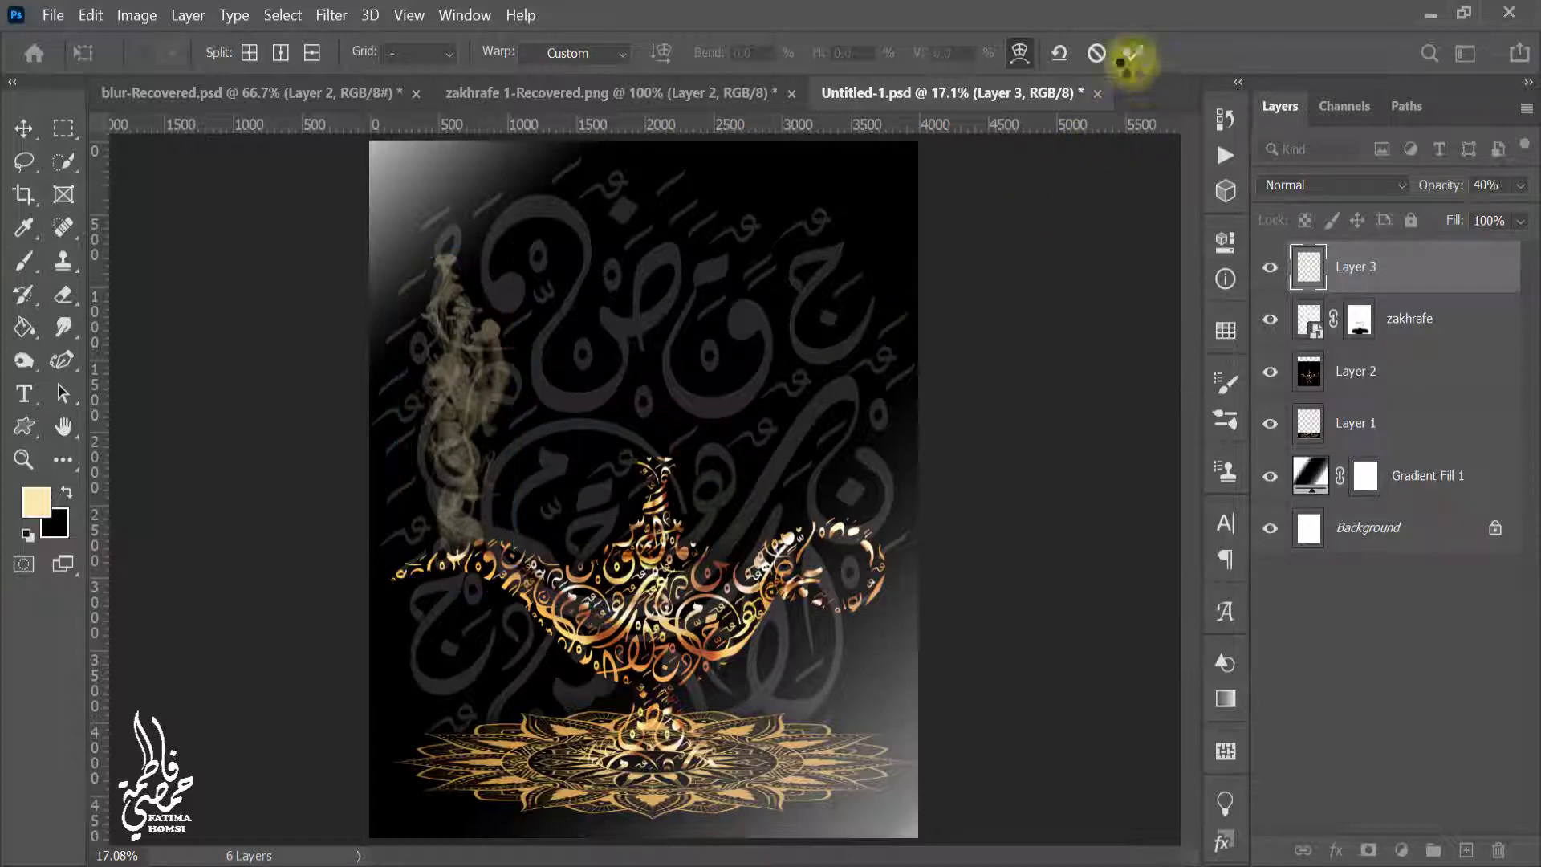
{"action": "key", "text": "z"}
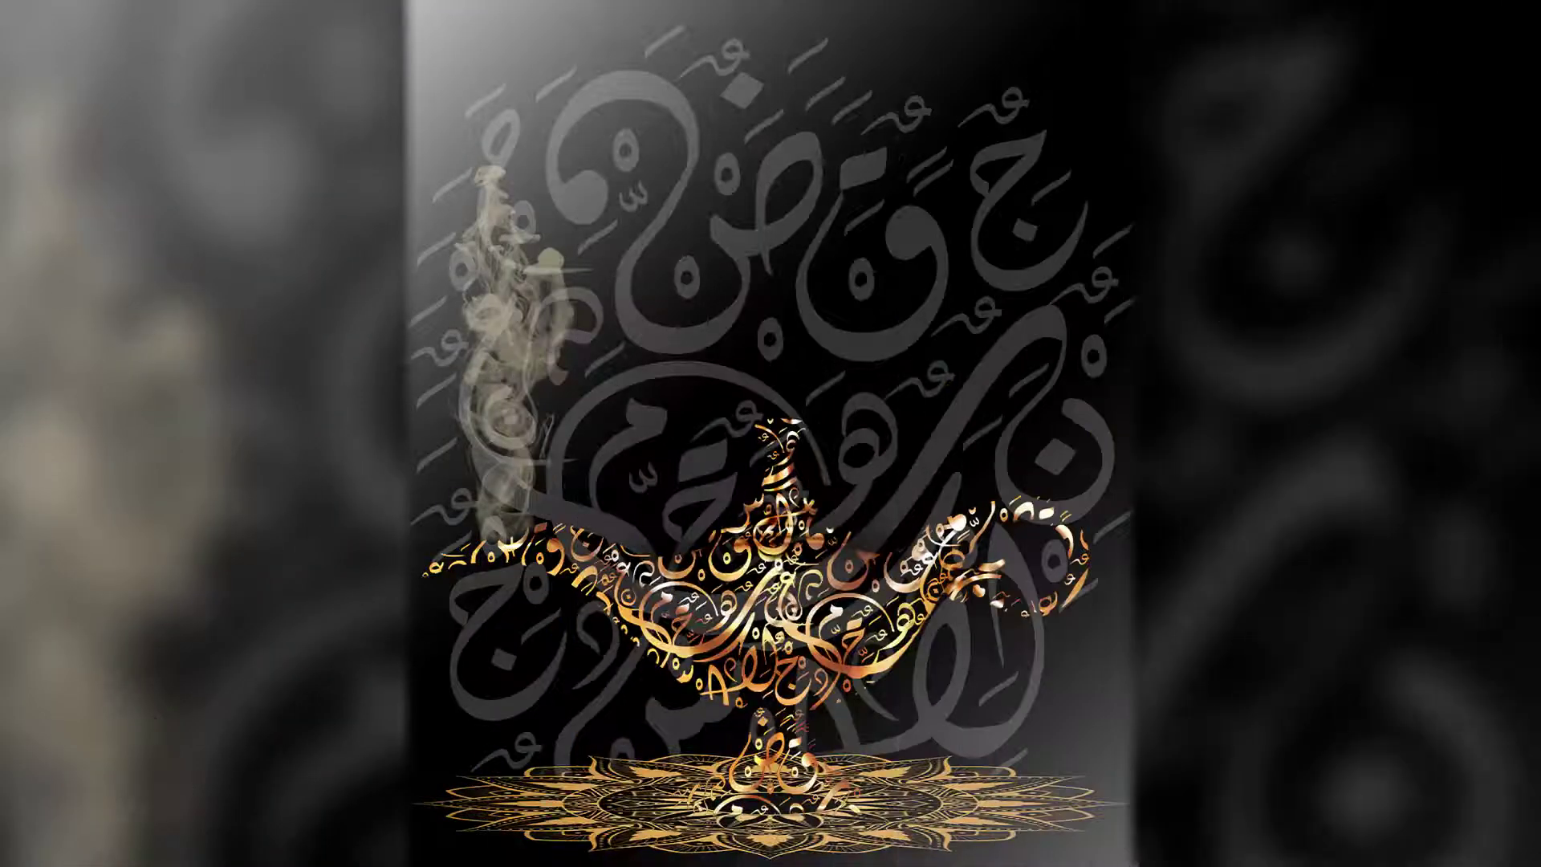